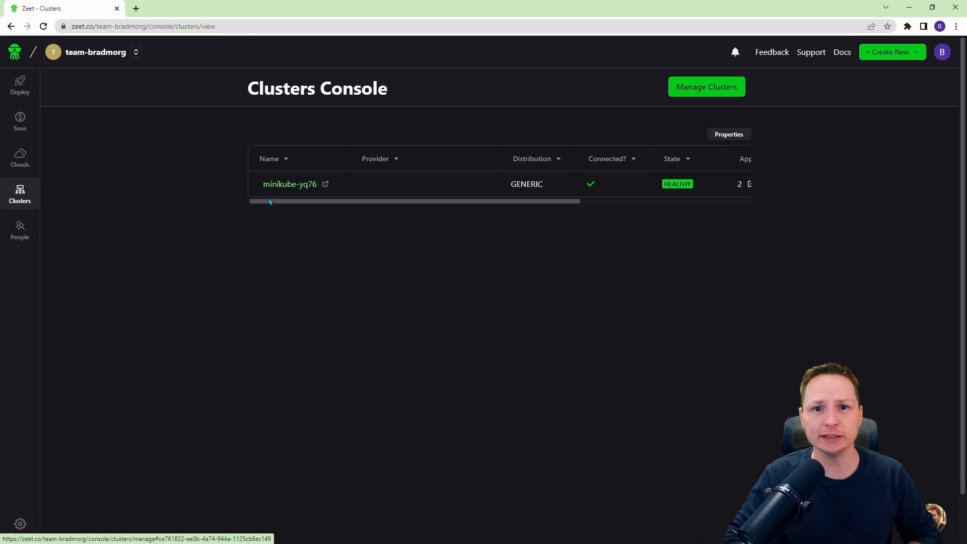
# Open the cluster management page and review the EKS provisioning and kubeconfig connection options.
pyautogui.click(725, 94)
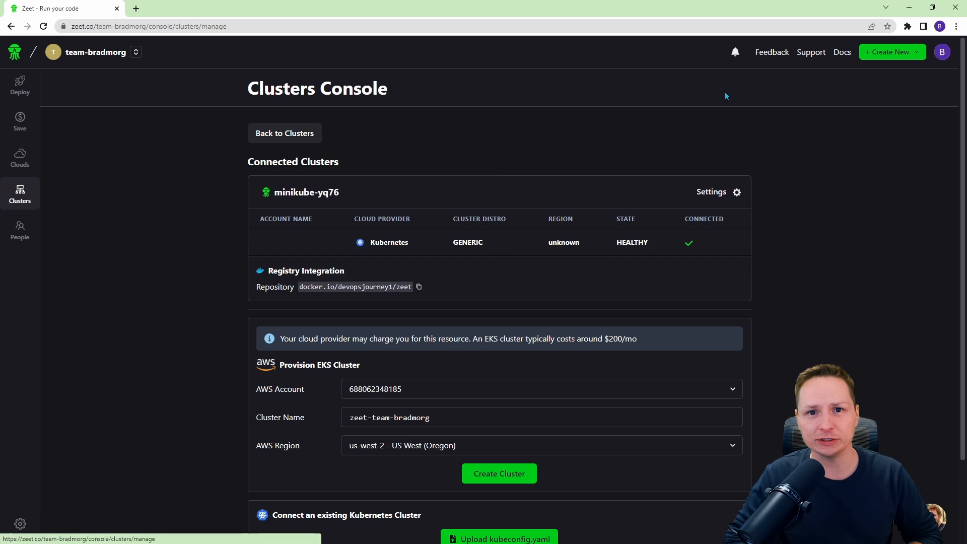
pyautogui.scroll(-1, 432, 218)
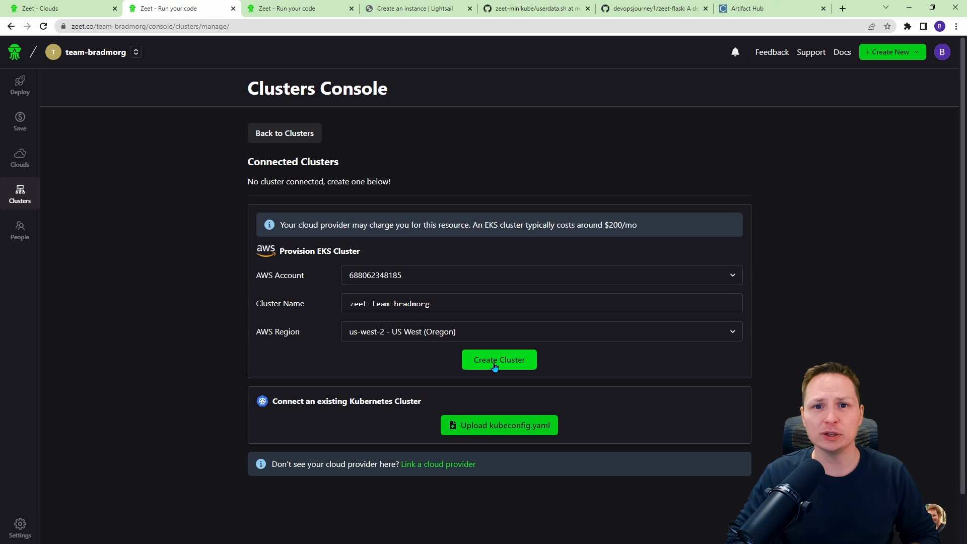
pyautogui.click(492, 362)
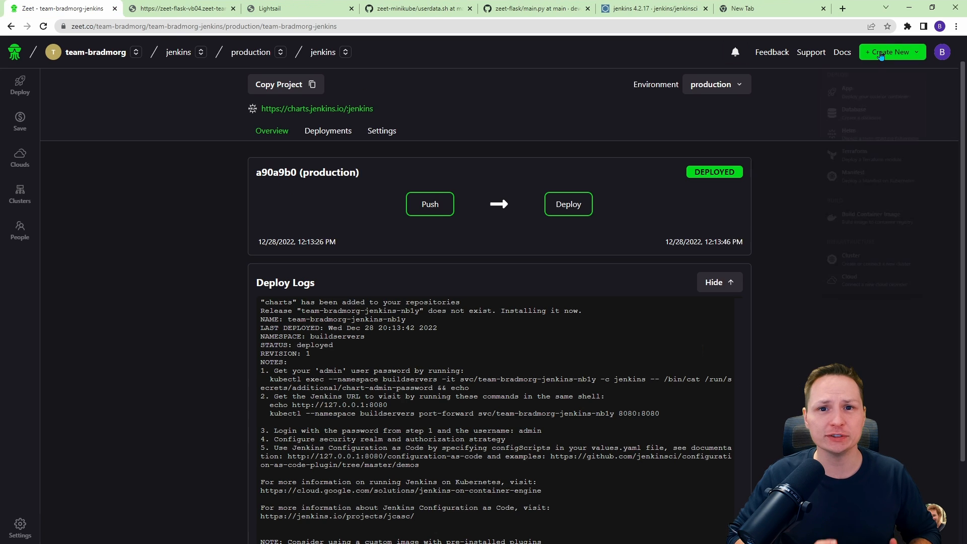
# Create a new Terraform project from the zeet-minikube repository on the connected AWS account and deploy it.
pyautogui.click(892, 52)
pyautogui.click(853, 154)
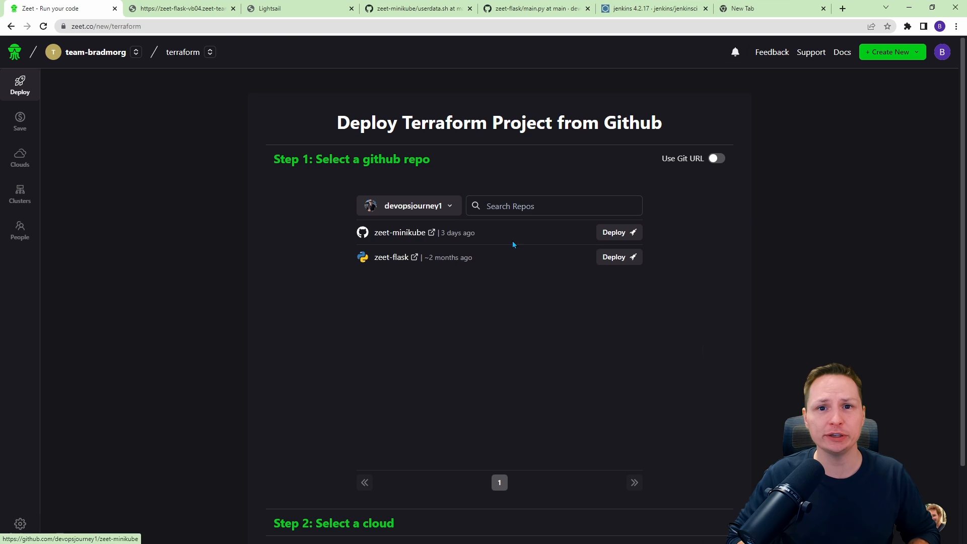
pyautogui.click(625, 235)
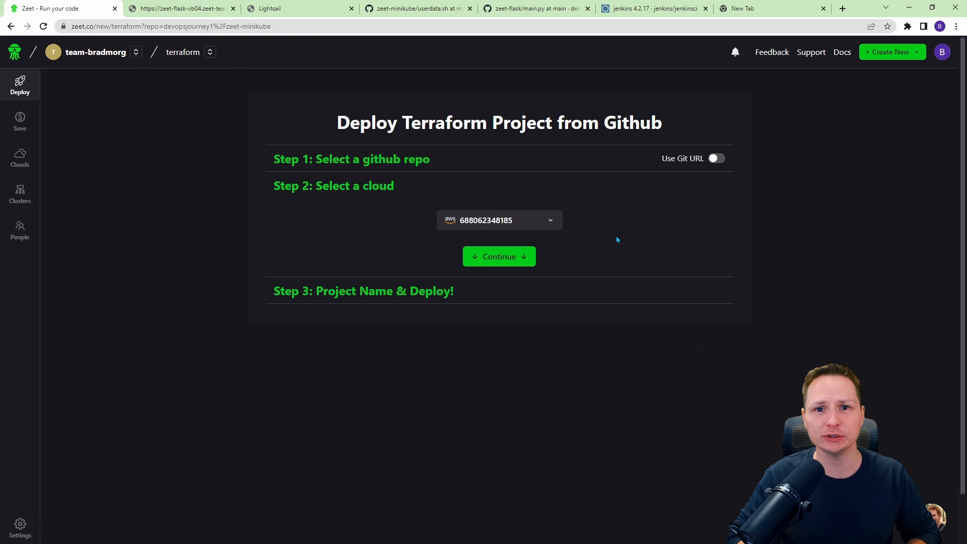
pyautogui.click(493, 259)
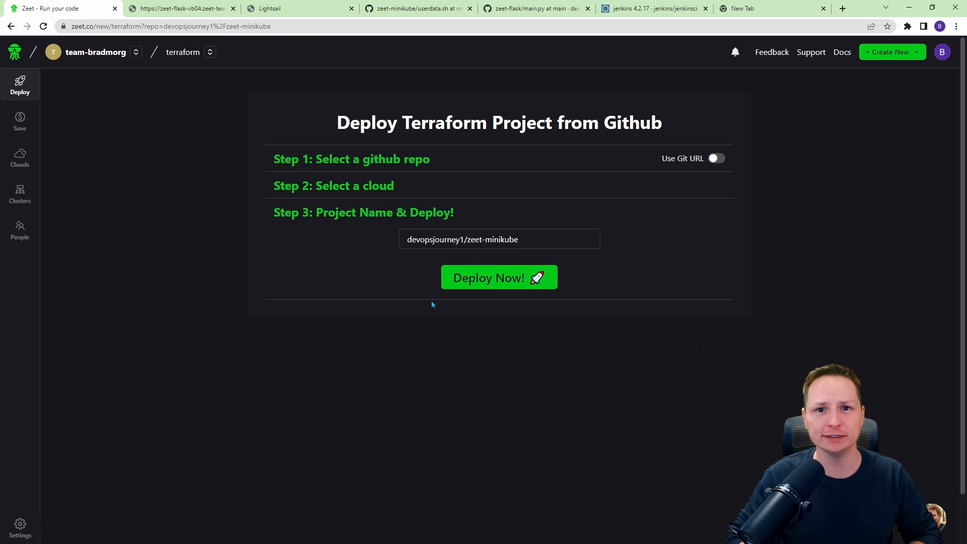
pyautogui.click(446, 283)
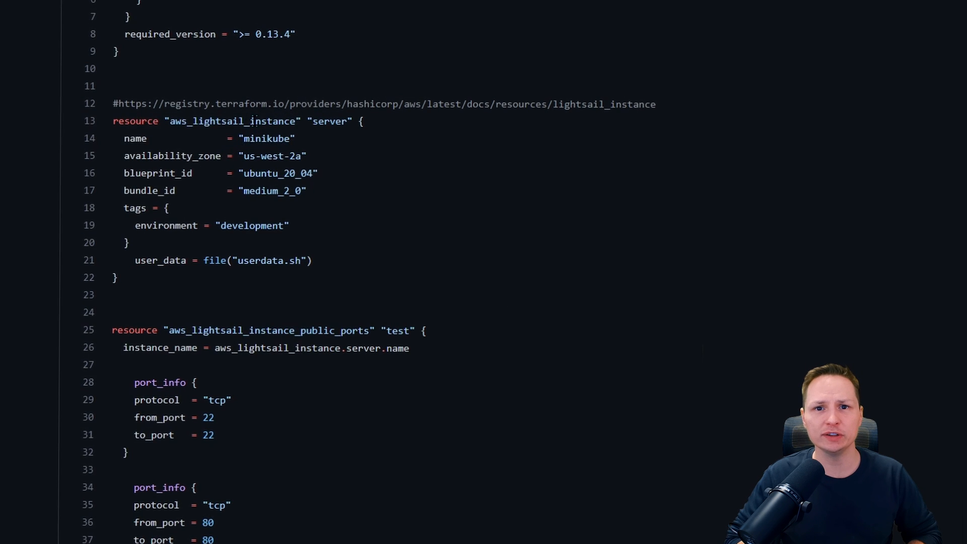
# Review the Lightsail instance Terraform resource and the user-data script that builds the external kubeconfig.
pyautogui.moveTo(254, 120); pyautogui.dragTo(290, 225)
pyautogui.scroll(-3, 246, 244)
pyautogui.moveTo(121, 190); pyautogui.dragTo(131, 492)
pyautogui.click(221, 393)
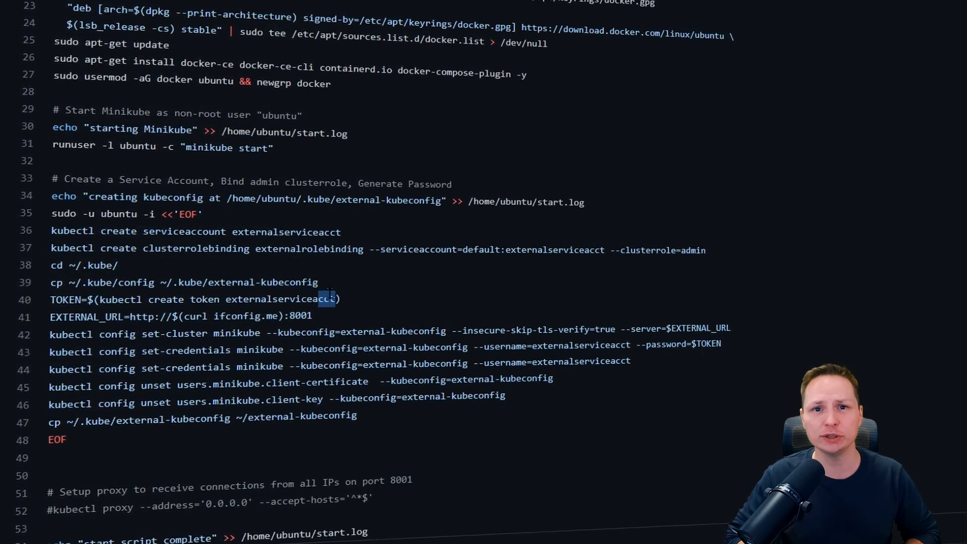
pyautogui.moveTo(319, 282); pyautogui.dragTo(207, 282)
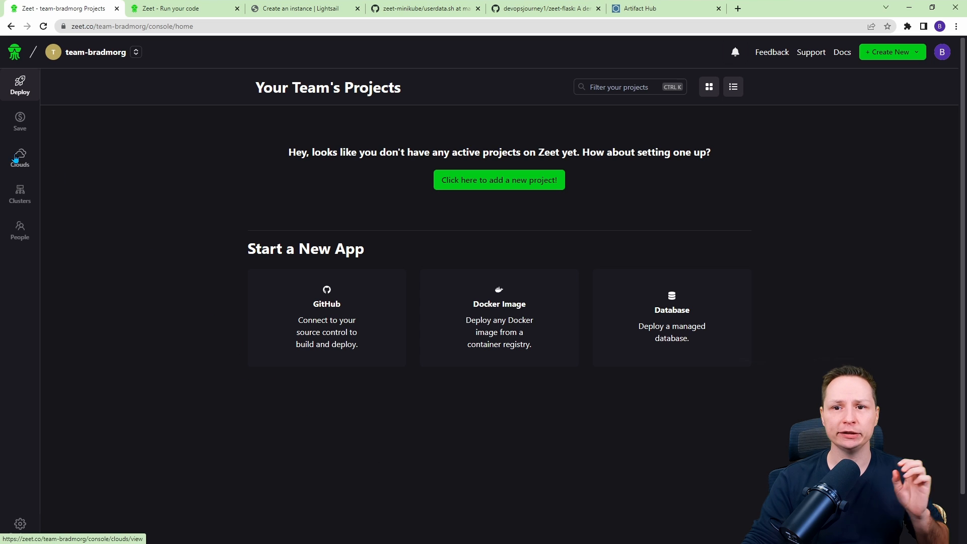
# Open the connected AWS cloud account and review the available cloud provider connections.
pyautogui.click(38, 160)
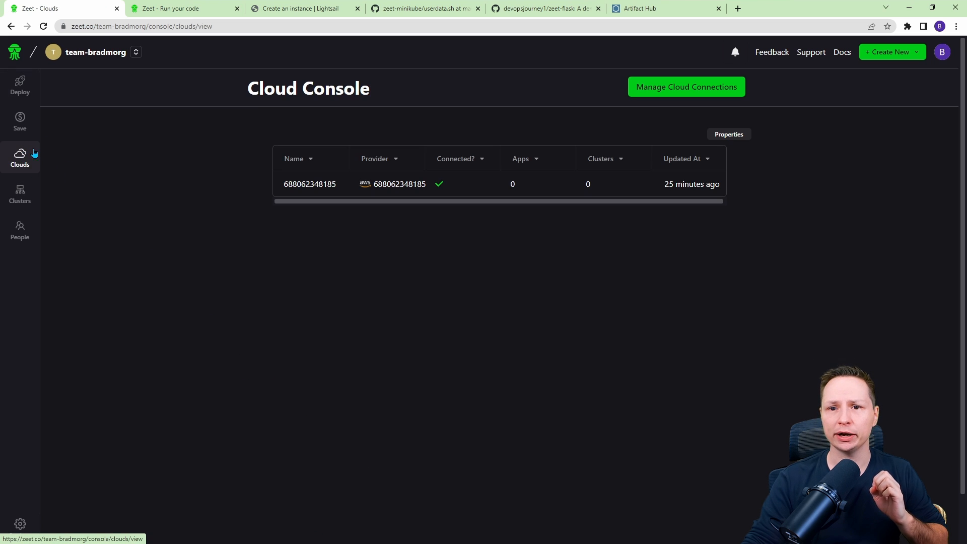
pyautogui.click(401, 185)
pyautogui.scroll(-3, 227, 164)
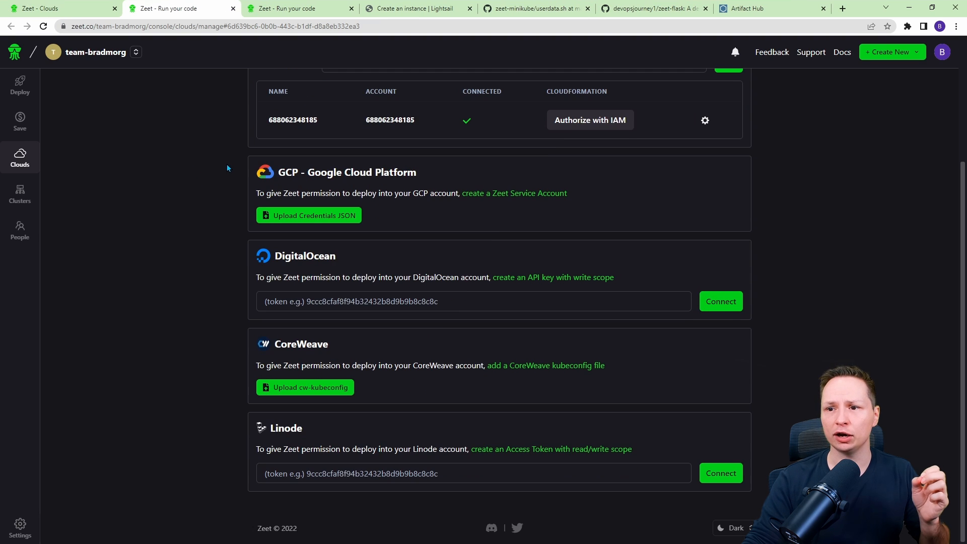
pyautogui.scroll(3, 178, 252)
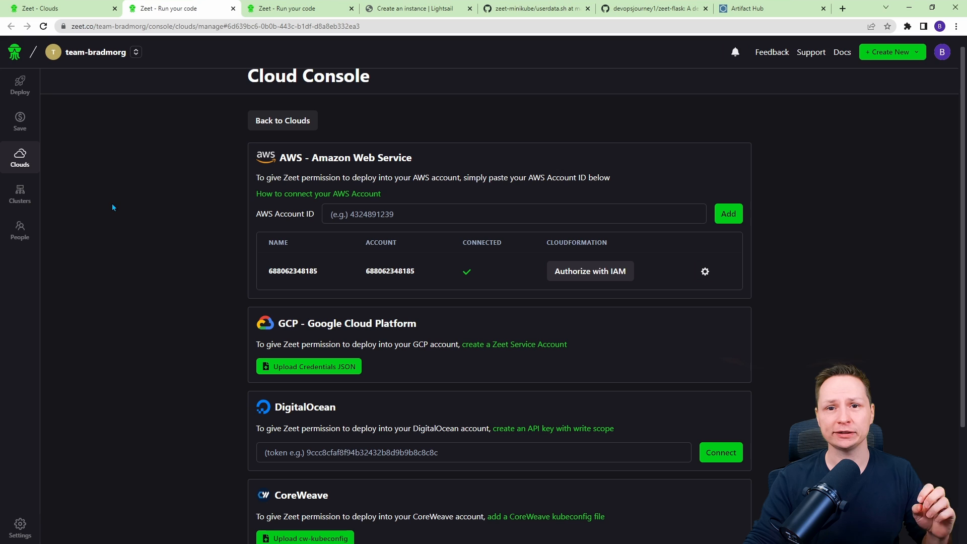
# Provision a new EKS cluster with the default cluster name in us-west-2 - US West (Oregon).
pyautogui.click(21, 192)
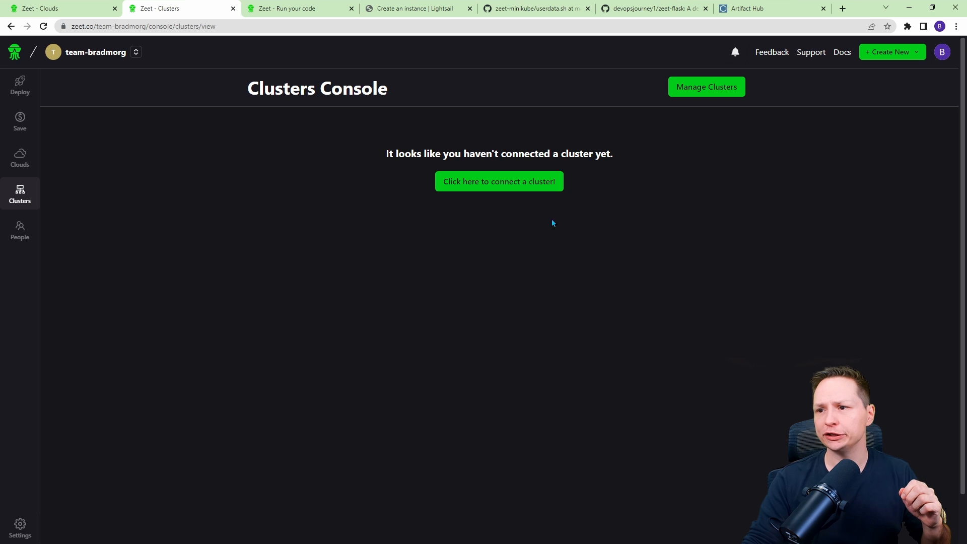
pyautogui.click(507, 182)
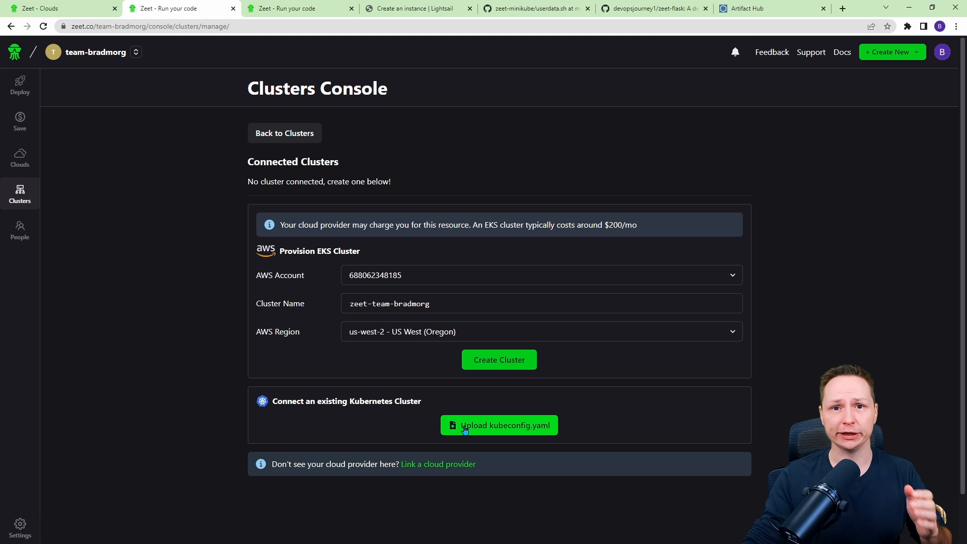
pyautogui.click(494, 363)
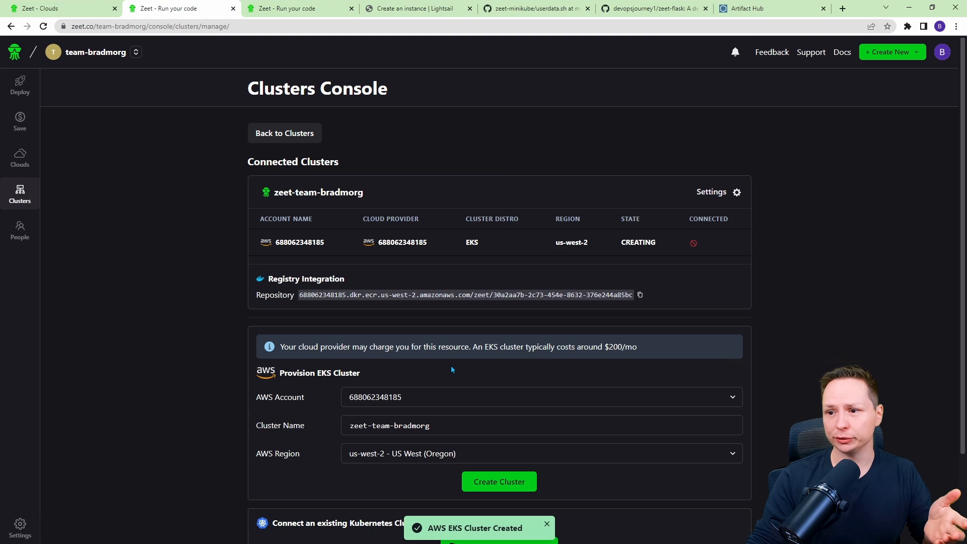
pyautogui.scroll(-2, 352, 371)
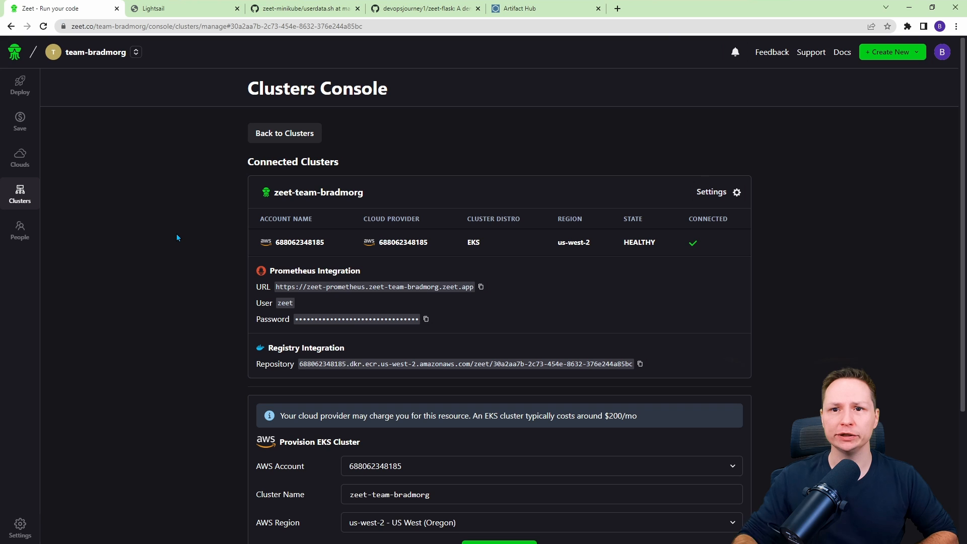
# Start a new app project sourced from GitHub.
pyautogui.click(14, 86)
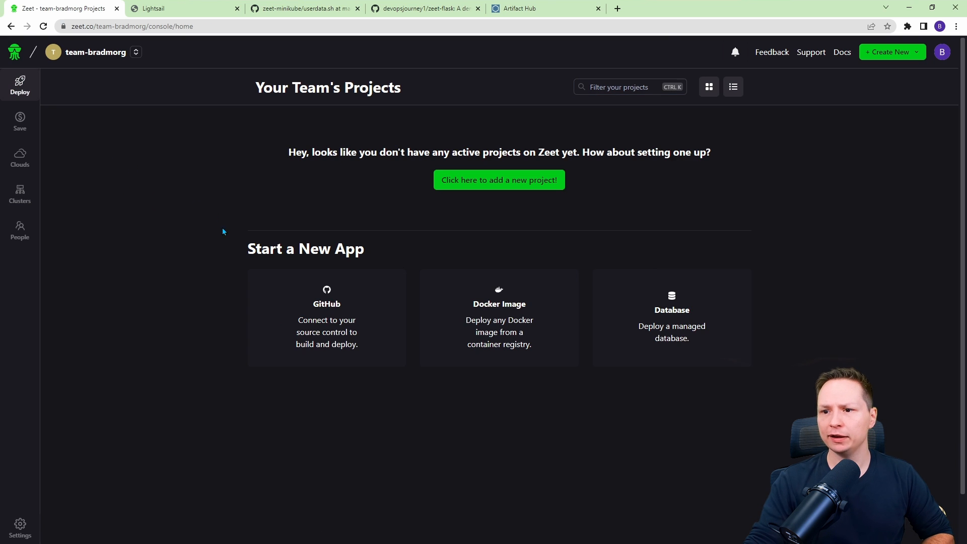
pyautogui.click(302, 318)
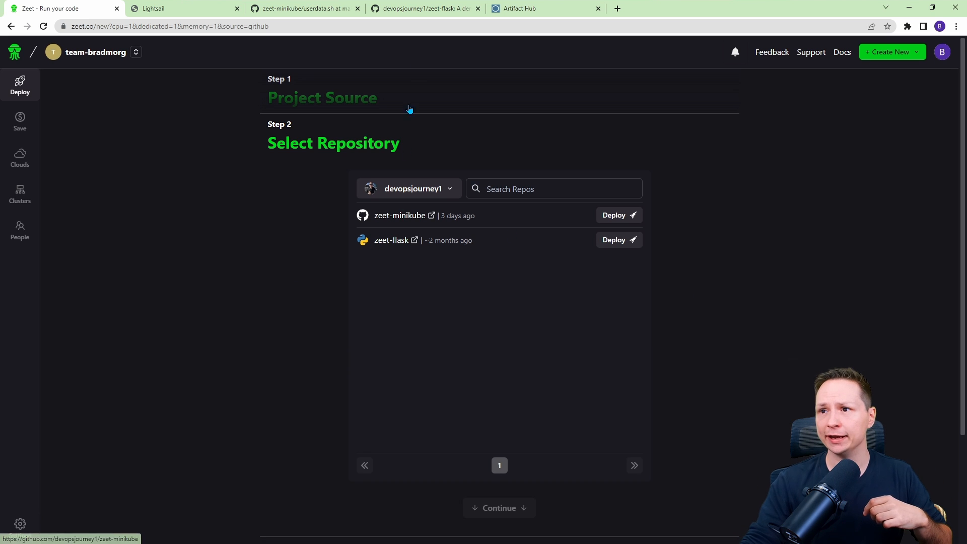
# Inspect the zeet-flask repository's main.py on GitHub and return to the project setup.
pyautogui.click(421, 8)
pyautogui.scroll(-1, 179, 270)
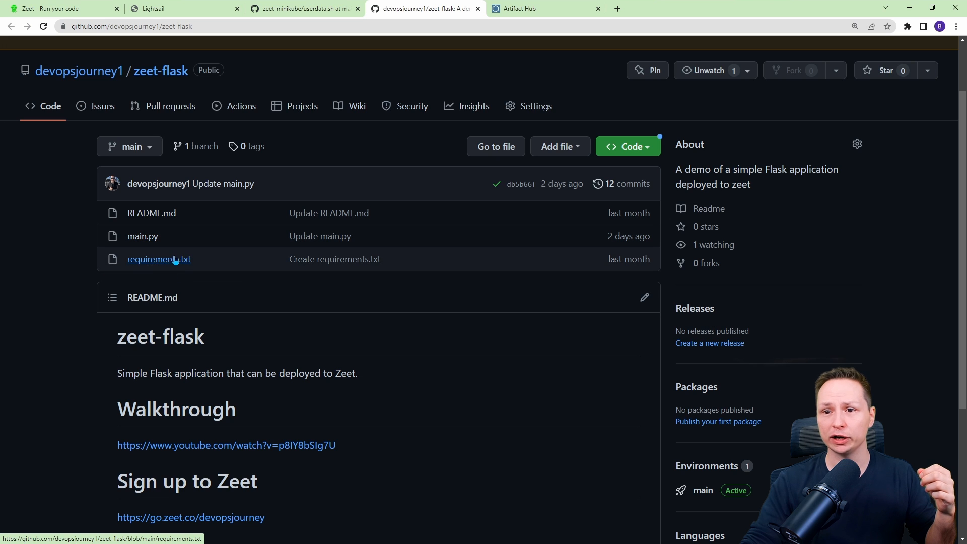
pyautogui.click(147, 237)
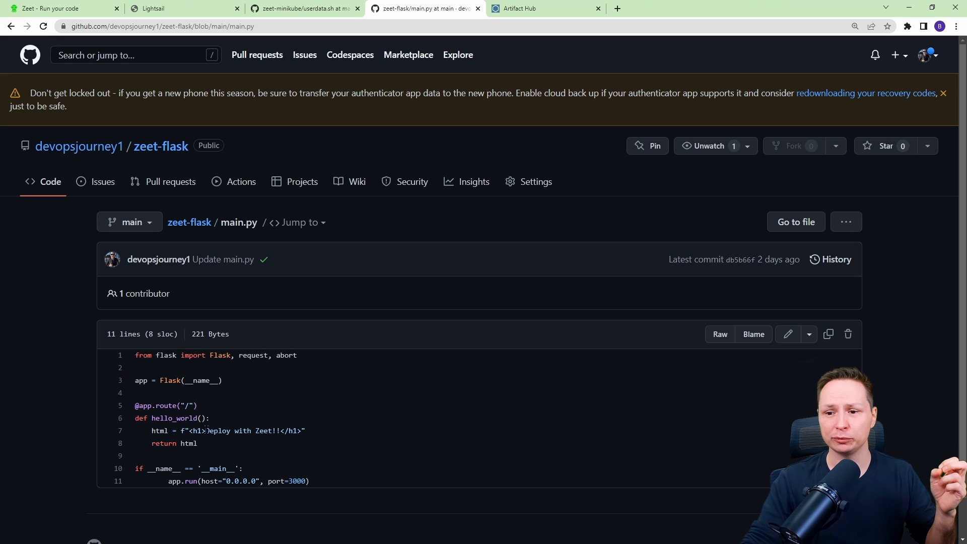
pyautogui.moveTo(226, 428); pyautogui.dragTo(273, 429)
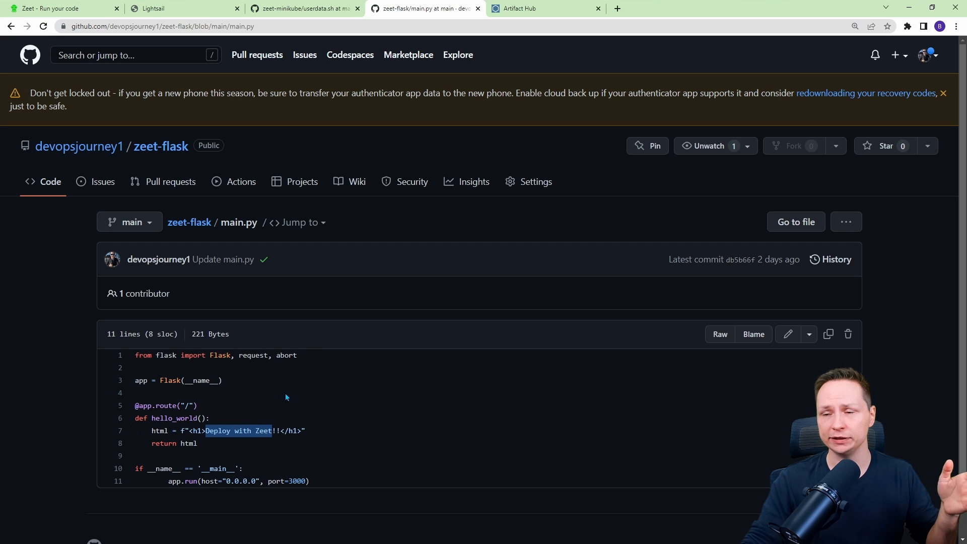
pyautogui.click(171, 153)
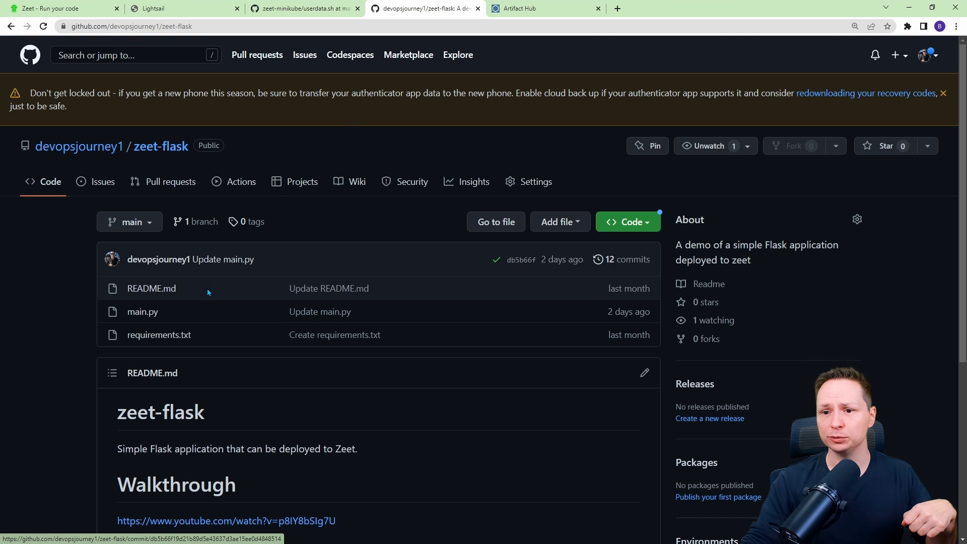
pyautogui.click(295, 6)
pyautogui.click(218, 6)
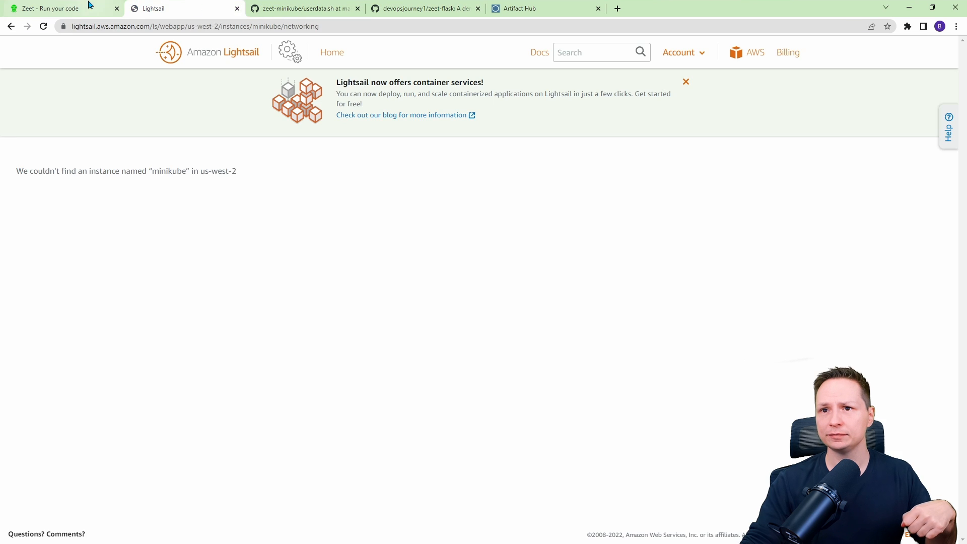
pyautogui.click(90, 6)
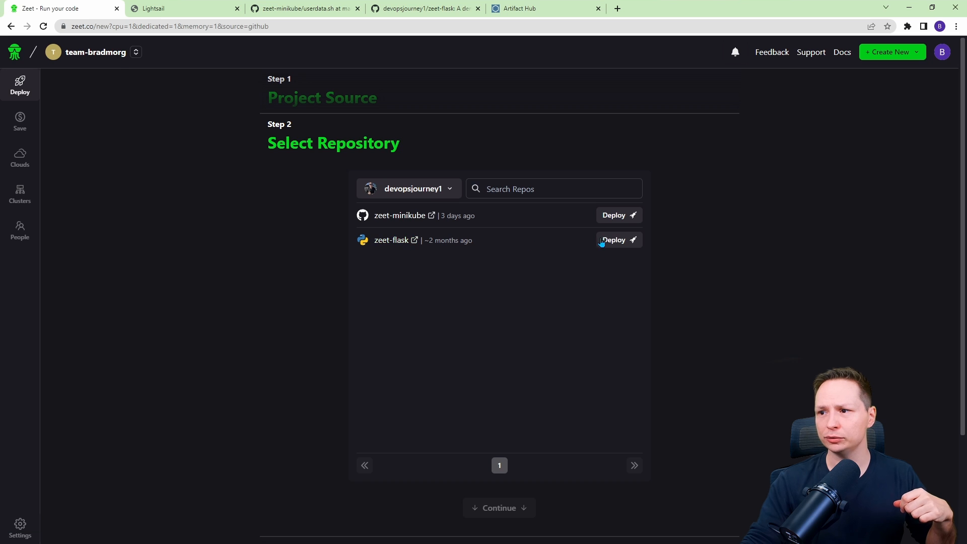
# Select the zeet-flask repository for deployment and choose the Docker app type.
pyautogui.click(617, 240)
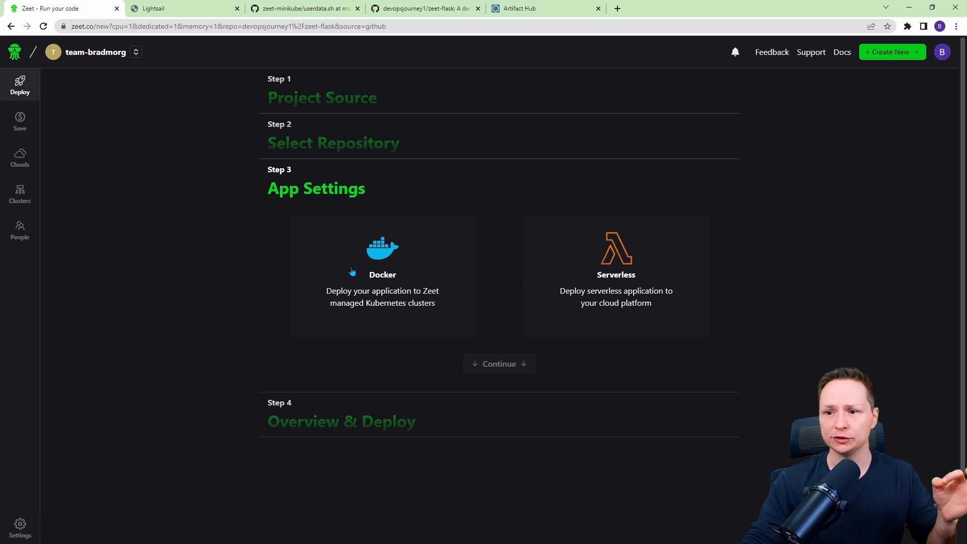
pyautogui.click(408, 275)
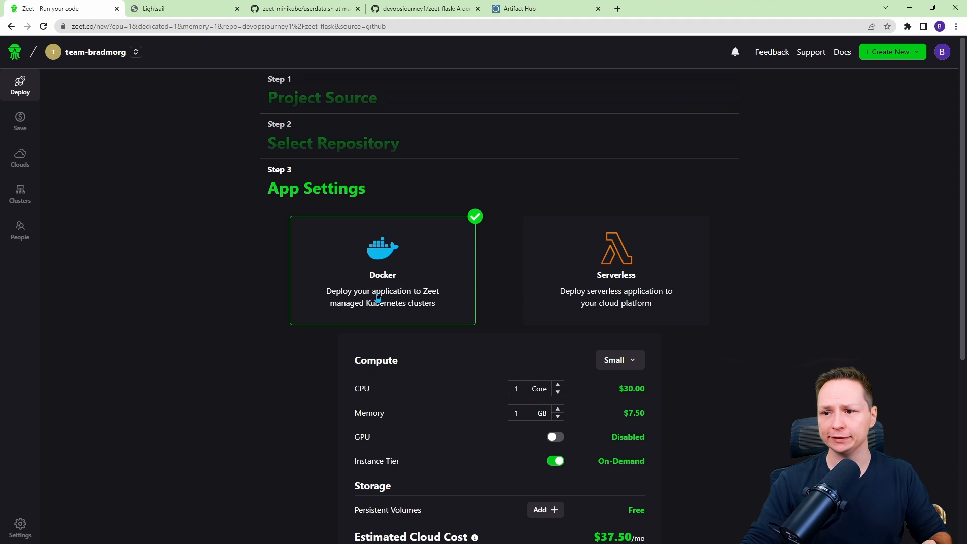
pyautogui.scroll(-2, 333, 258)
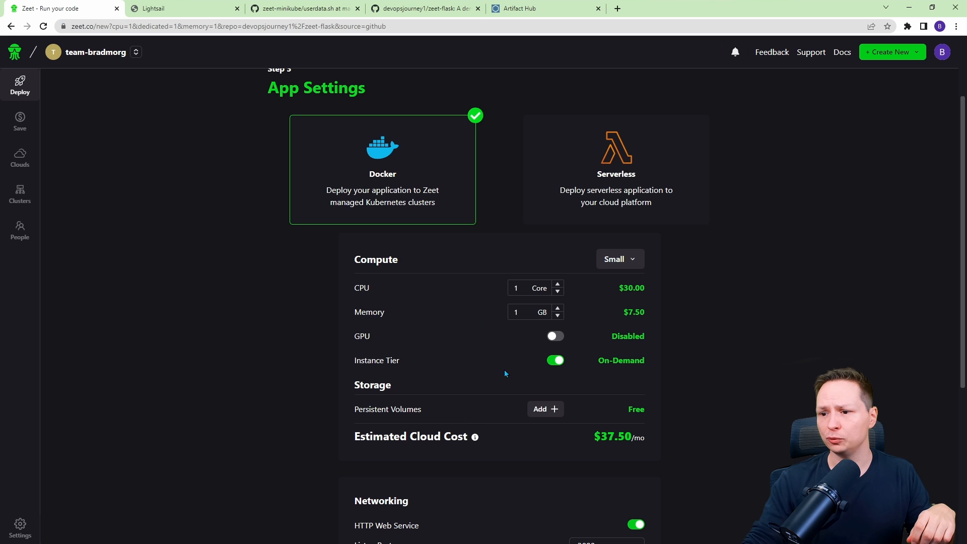
# Lower the CPU to the Tiny shared compute tier and continue to the overview.
pyautogui.moveTo(632, 433); pyautogui.dragTo(576, 441)
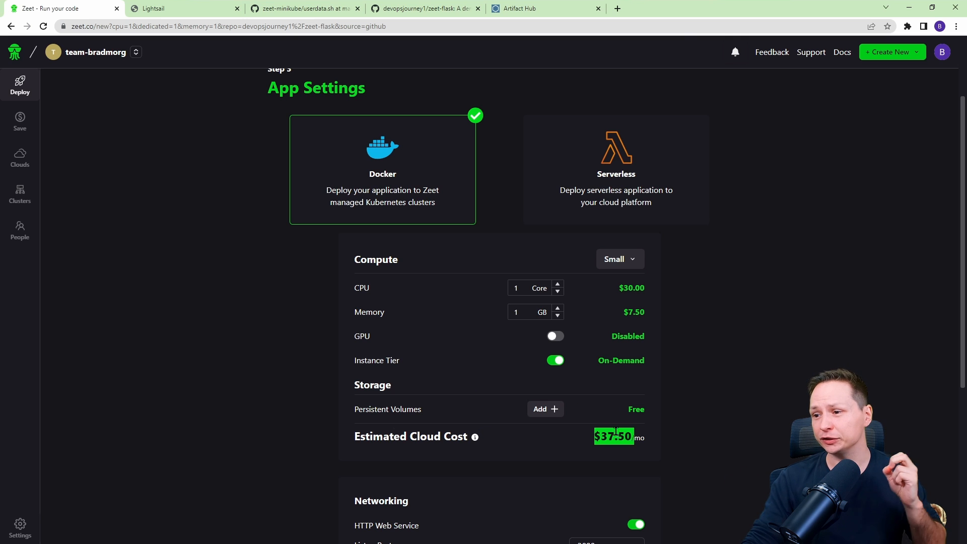
pyautogui.click(558, 291)
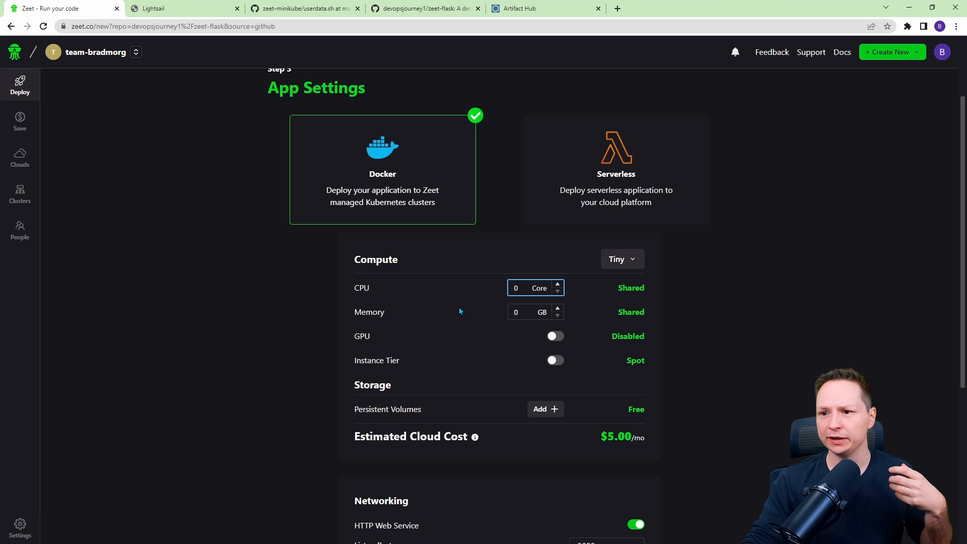
pyautogui.scroll(-1, 448, 337)
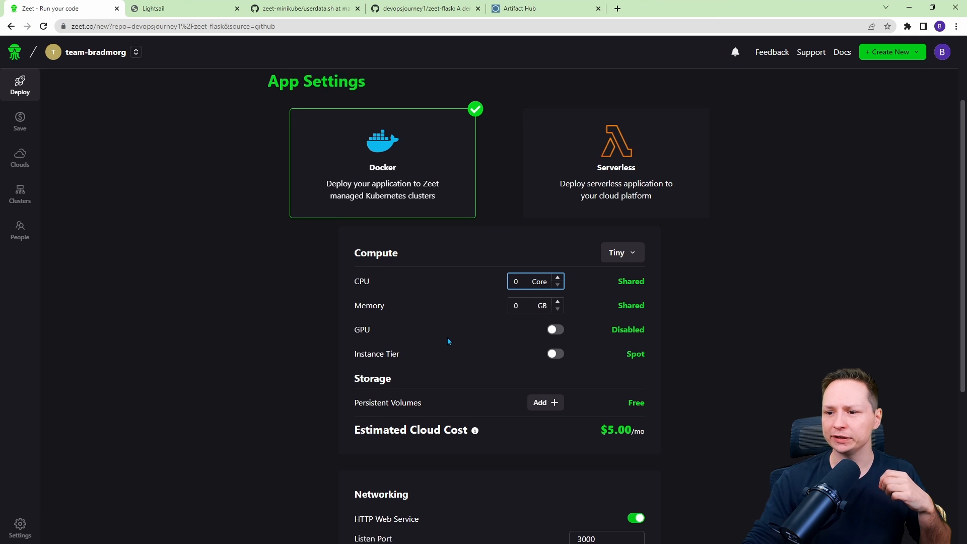
pyautogui.scroll(-5, 448, 341)
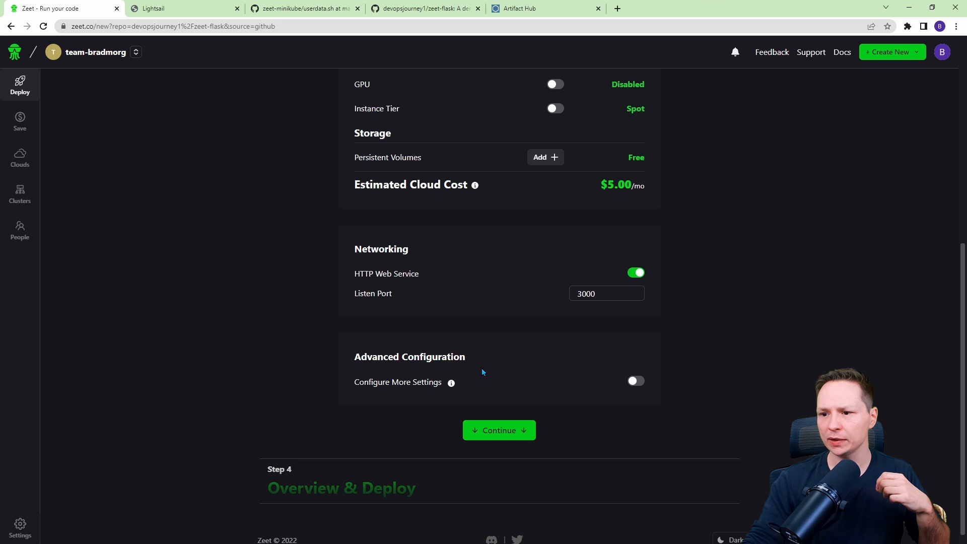
pyautogui.click(472, 429)
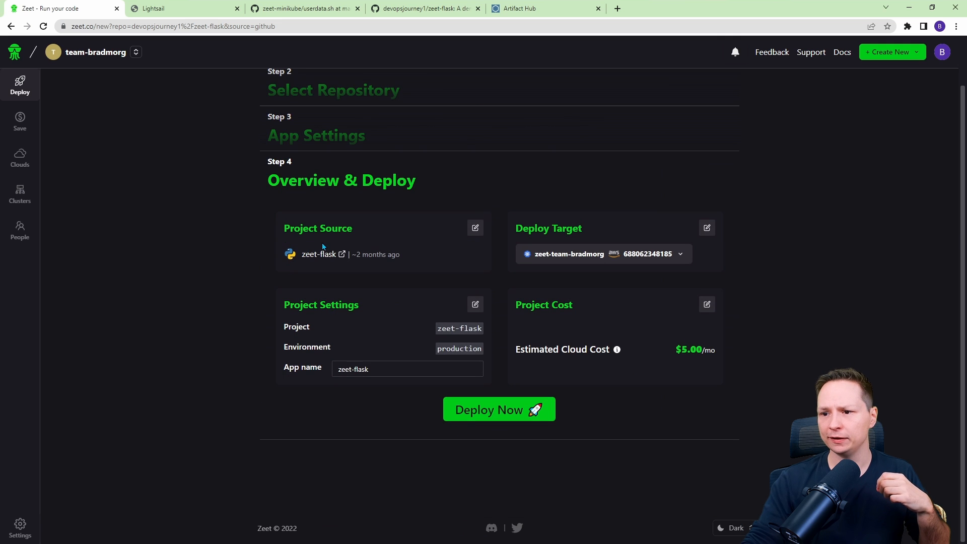
# Deploy the zeet-flask app and open its deployments list.
pyautogui.click(494, 408)
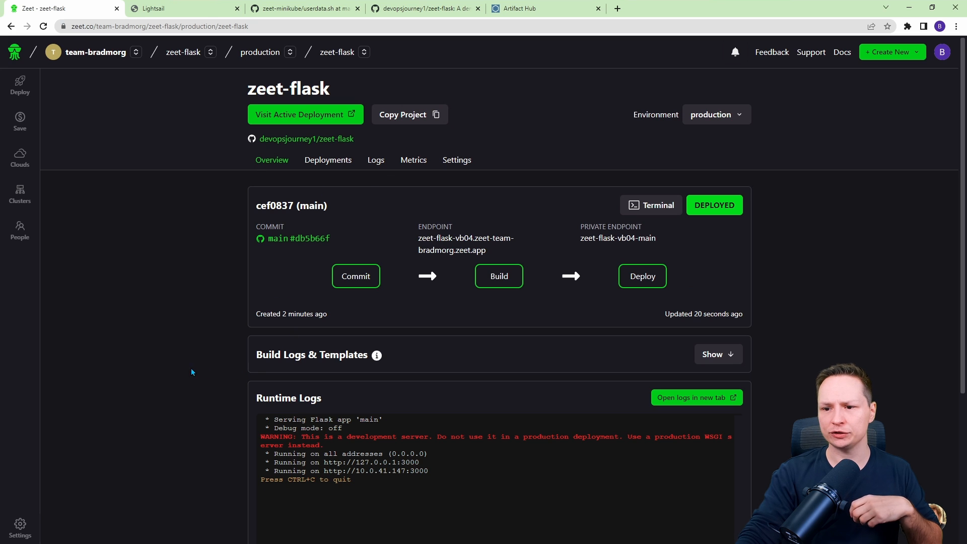
pyautogui.moveTo(263, 398); pyautogui.dragTo(341, 432)
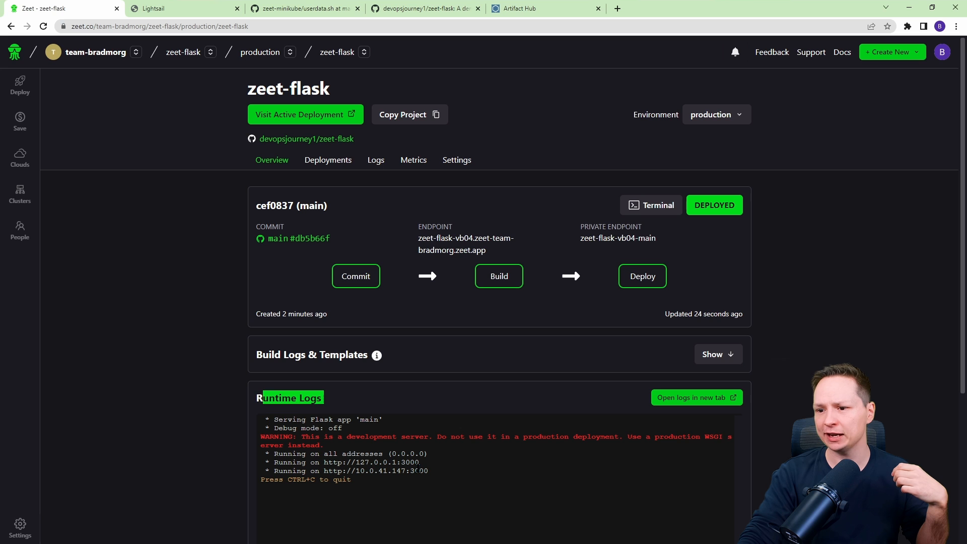
pyautogui.click(328, 160)
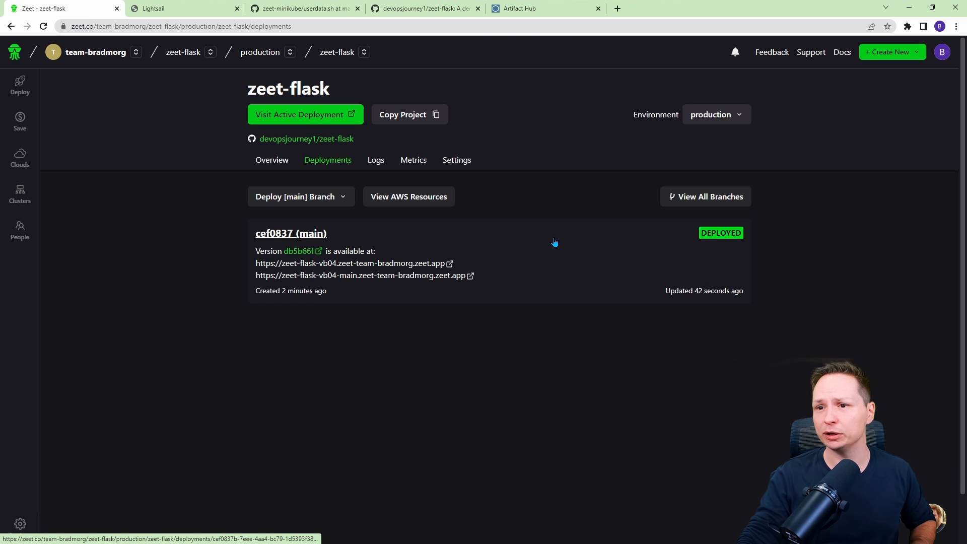
# Open the deployed app's public endpoint from the project overview and view its page.
pyautogui.click(272, 159)
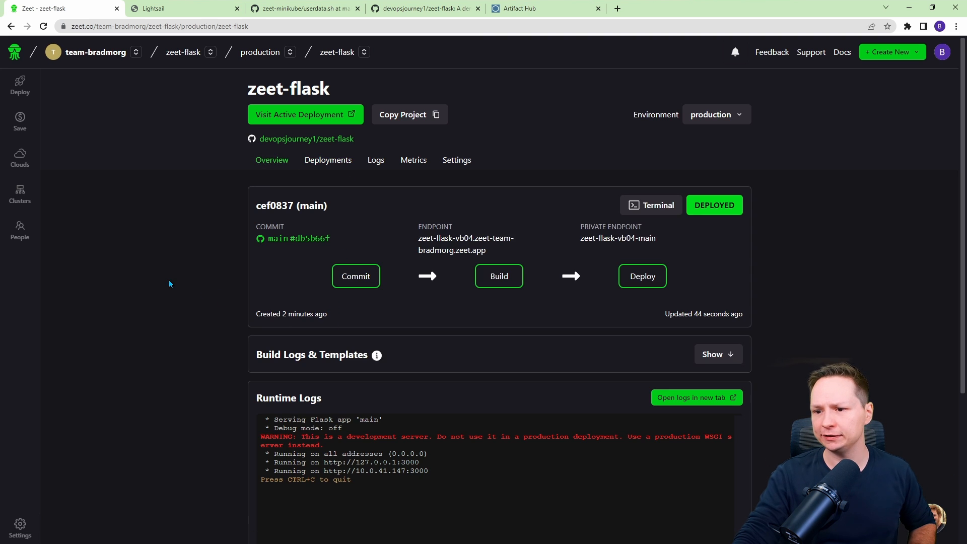
pyautogui.click(480, 240)
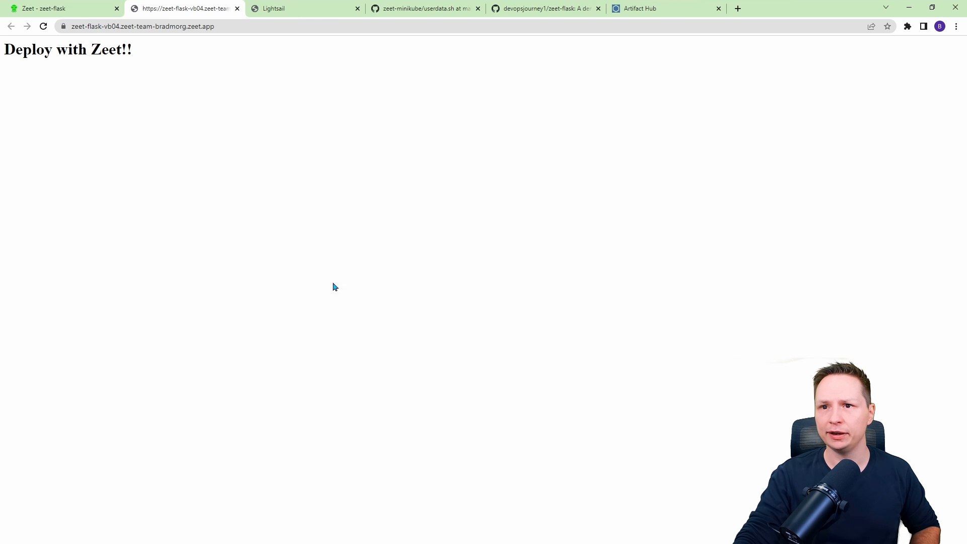
pyautogui.moveTo(139, 52); pyautogui.dragTo(32, 59)
pyautogui.click(90, 76)
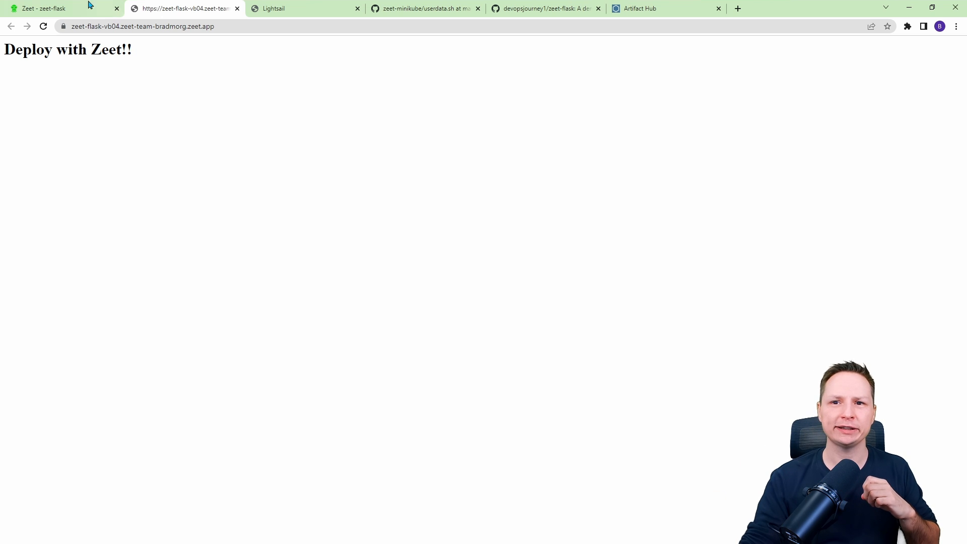
pyautogui.moveTo(25, 50); pyautogui.dragTo(114, 52)
pyautogui.click(195, 52)
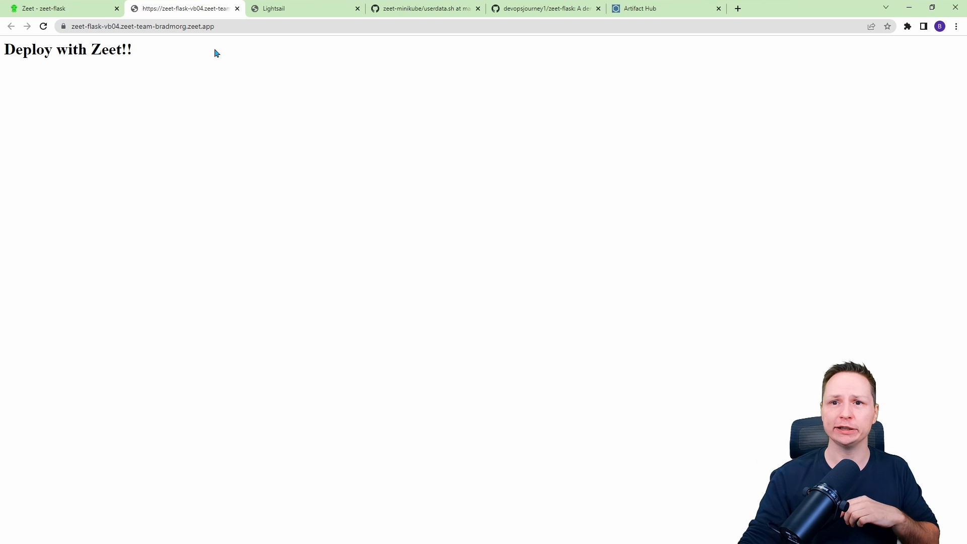
# Edit main.py in the zeet-flask repository so the heading reads "Deployed with Zeet!!" and commit directly to main.
pyautogui.click(65, 6)
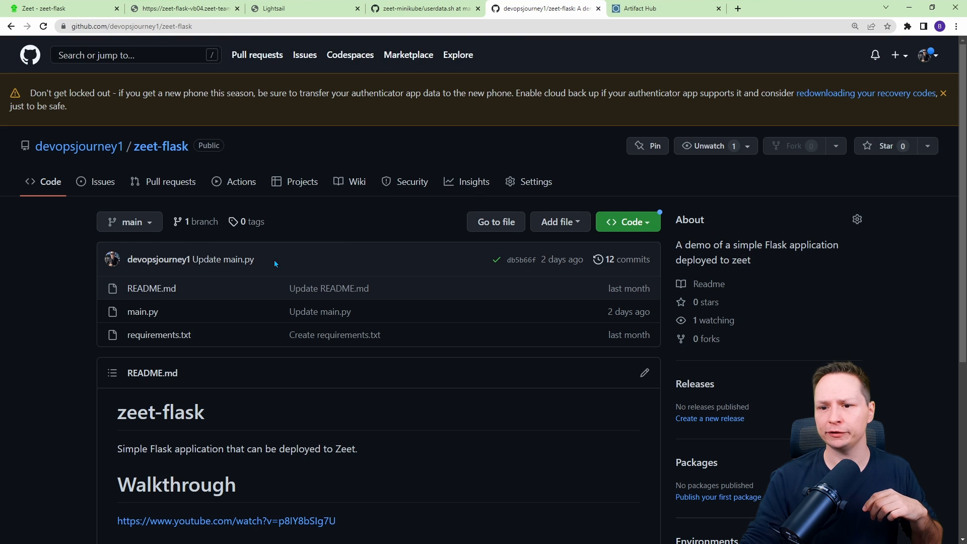
pyautogui.scroll(-2, 274, 259)
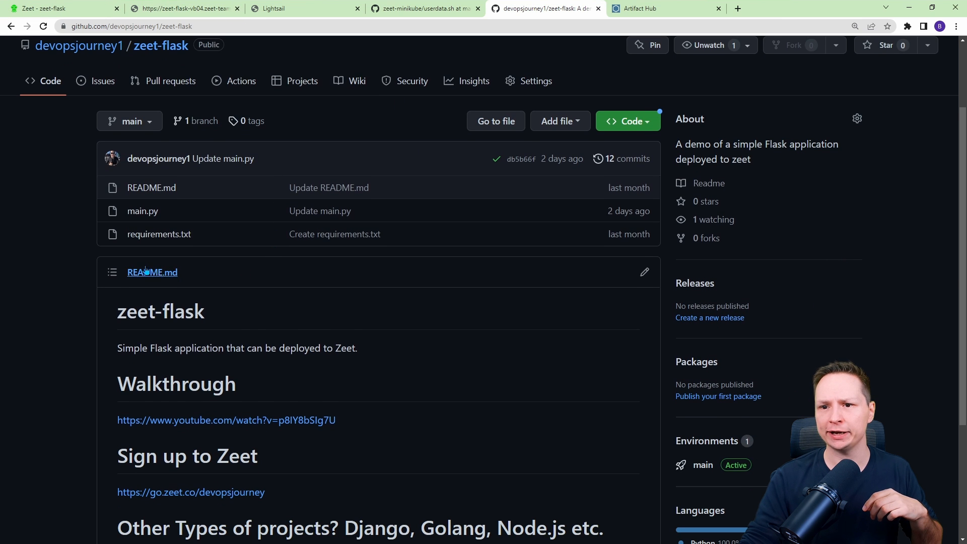
pyautogui.click(146, 211)
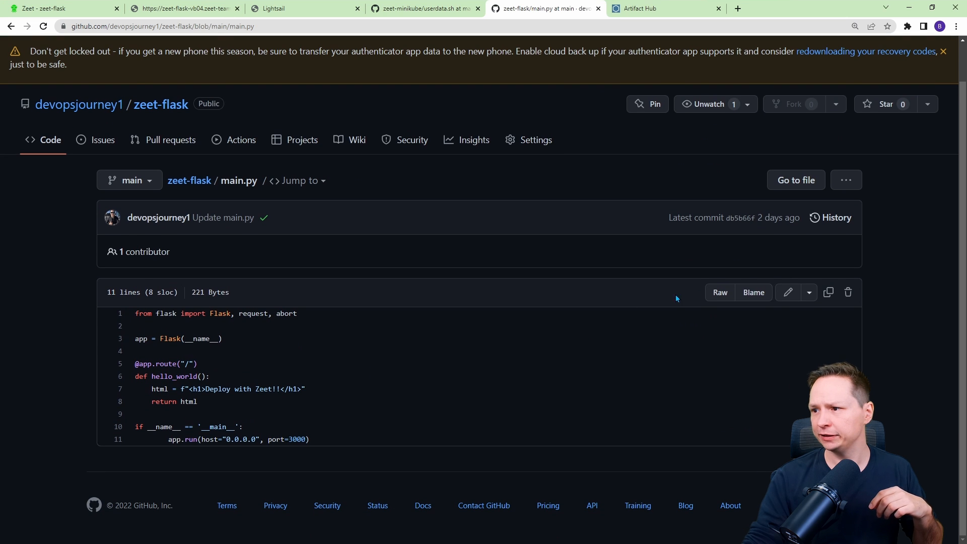
pyautogui.click(788, 292)
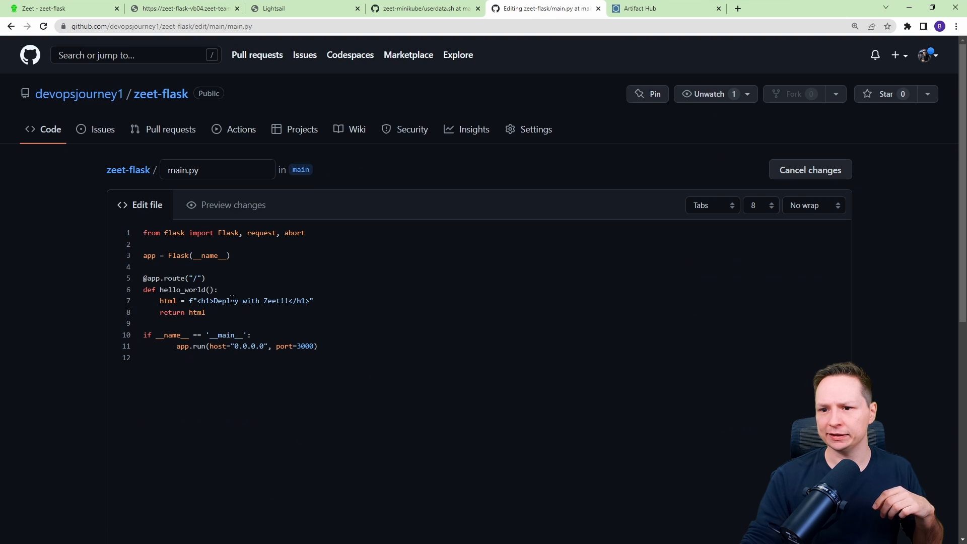
pyautogui.write('ed')
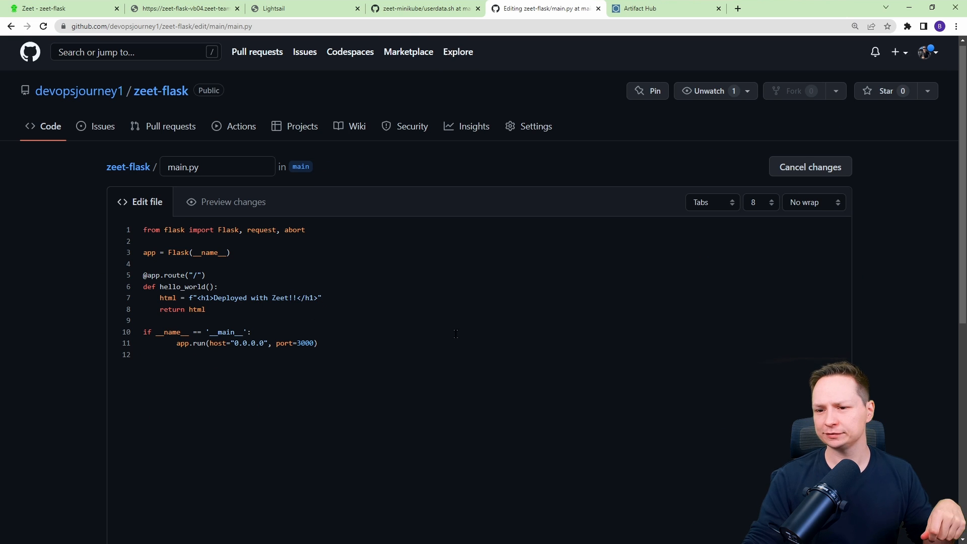
pyautogui.scroll(-8, 240, 429)
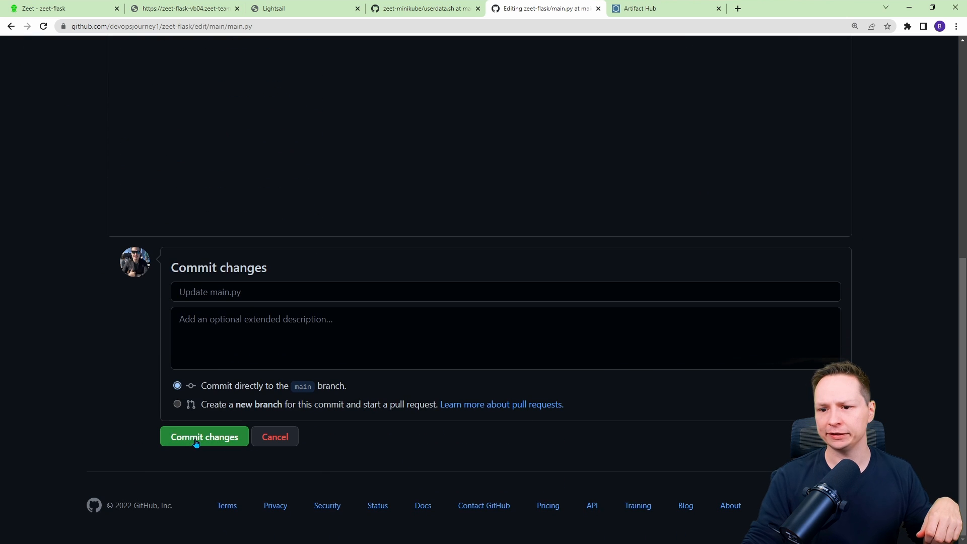
pyautogui.click(197, 438)
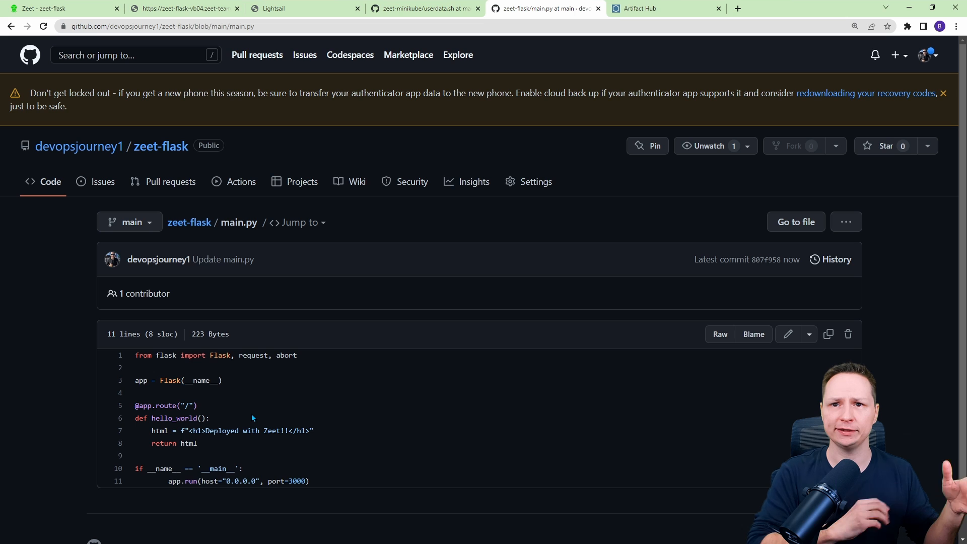
# Reload the Zeet project and follow the new build's logs and deployments list.
pyautogui.click(54, 7)
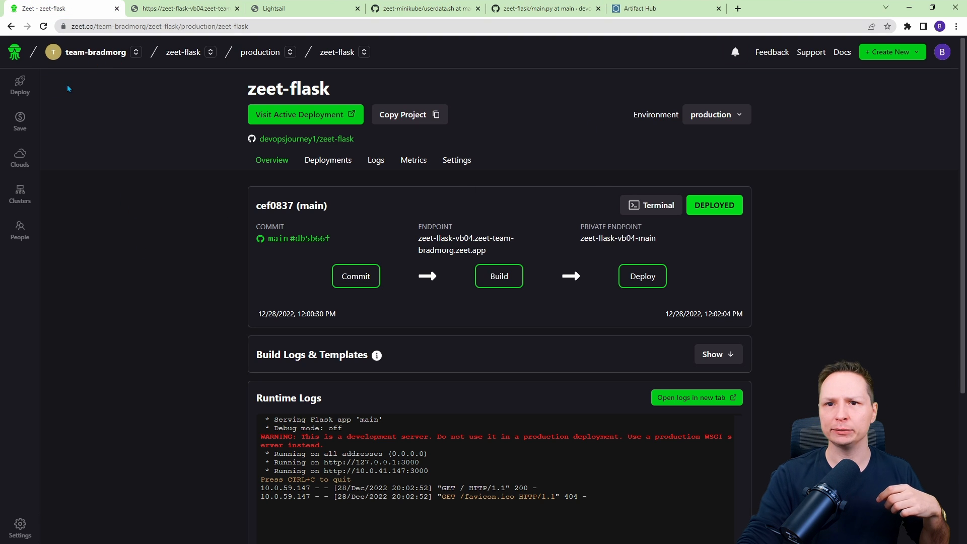
pyautogui.click(44, 25)
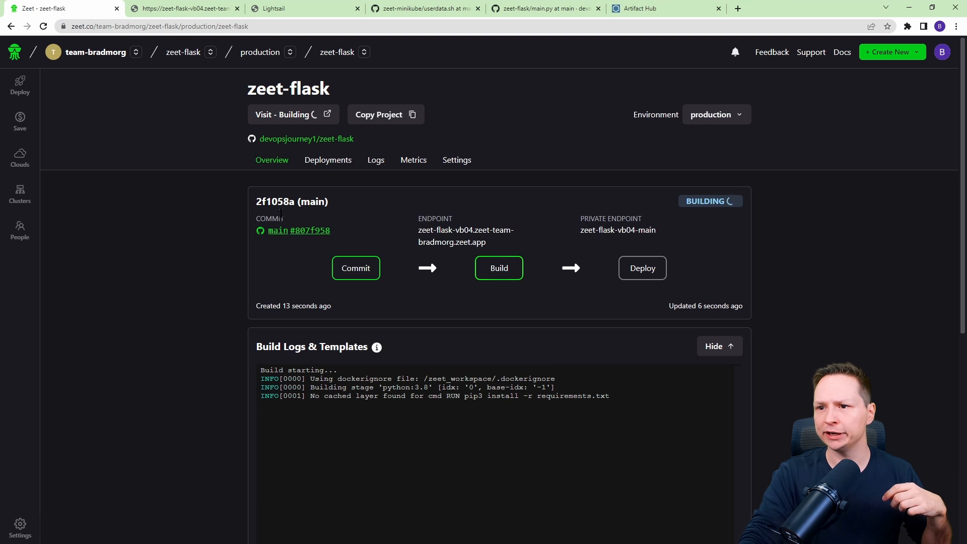
pyautogui.moveTo(688, 201); pyautogui.dragTo(725, 201)
pyautogui.scroll(-2, 459, 278)
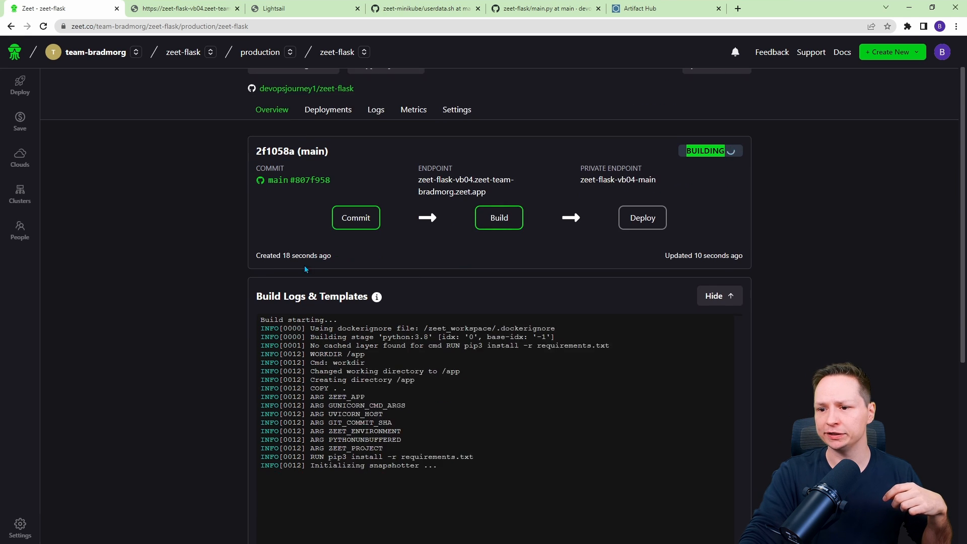
pyautogui.scroll(2, 262, 334)
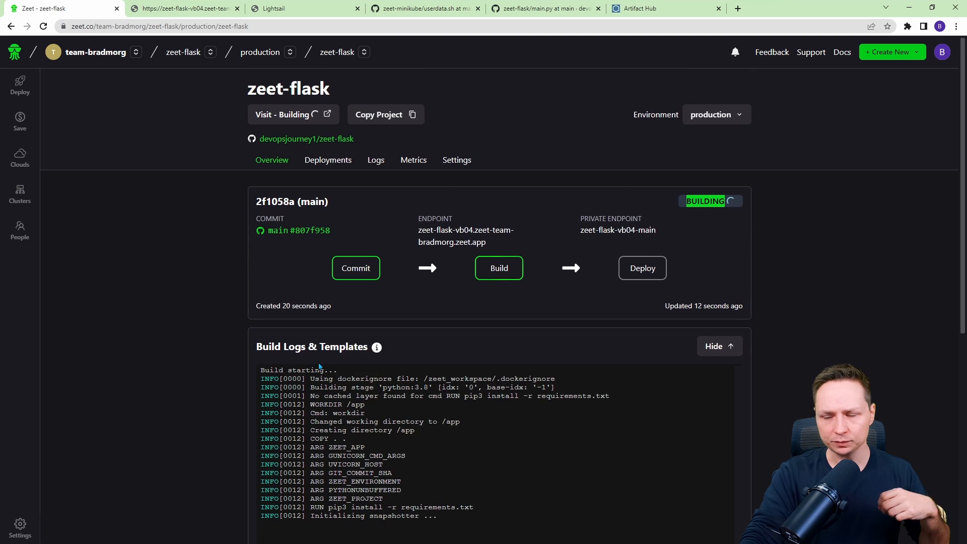
pyautogui.scroll(-3, 252, 232)
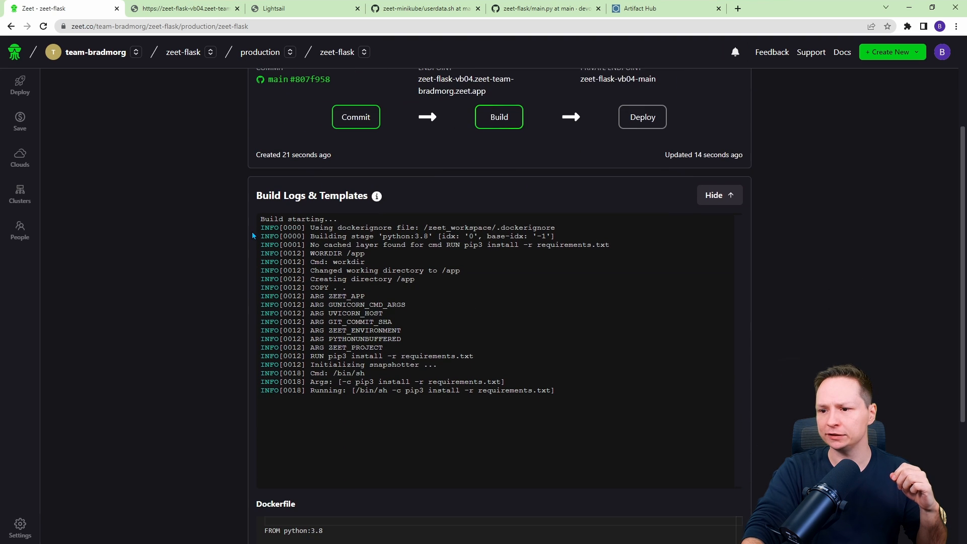
pyautogui.scroll(2, 349, 128)
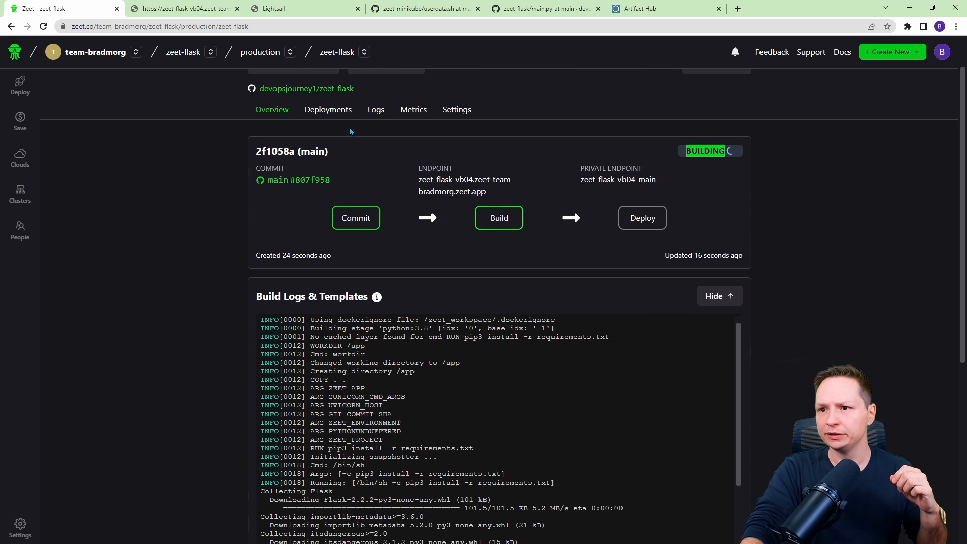
pyautogui.click(328, 107)
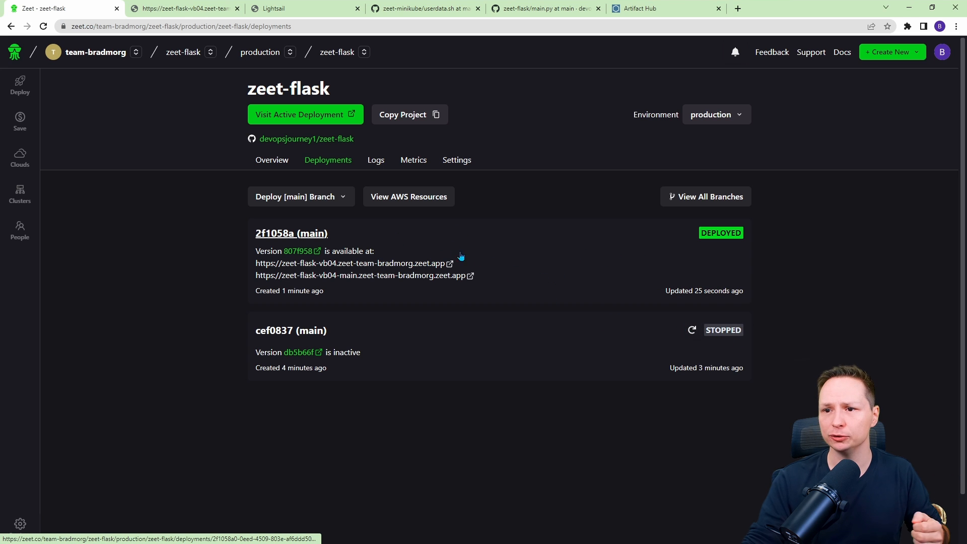
pyautogui.click(272, 160)
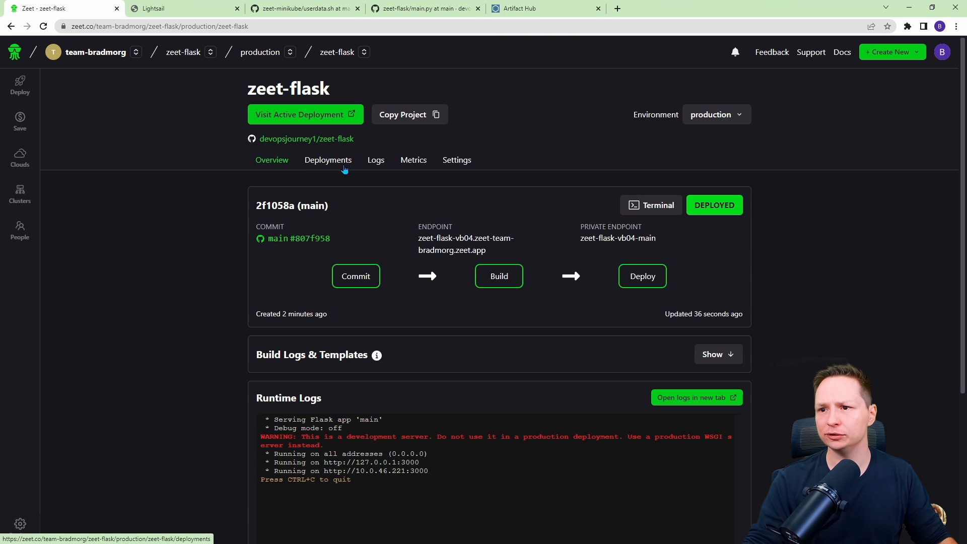
# Open the app endpoint again to check the updated page, then return to the Zeet project.
pyautogui.click(452, 246)
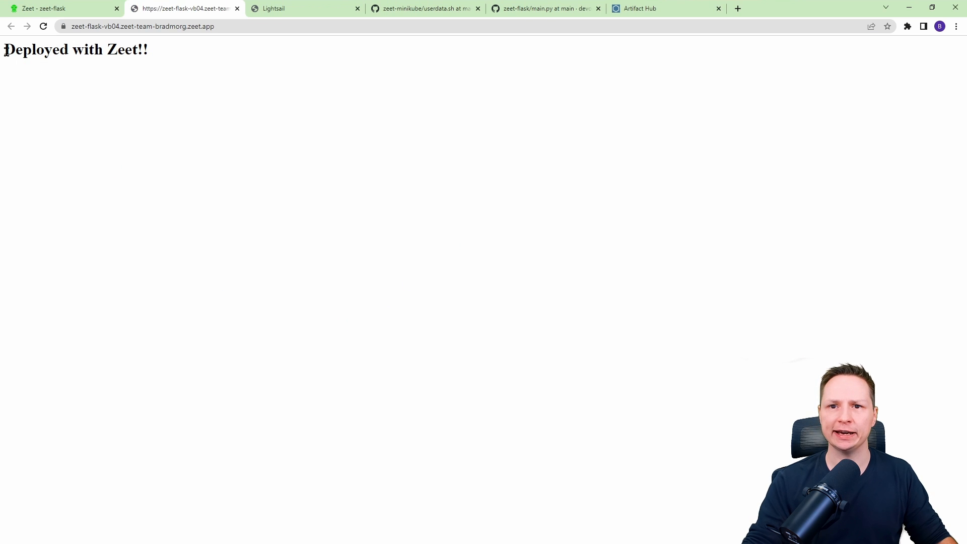
pyautogui.moveTo(6, 50); pyautogui.dragTo(73, 51)
pyautogui.click(105, 90)
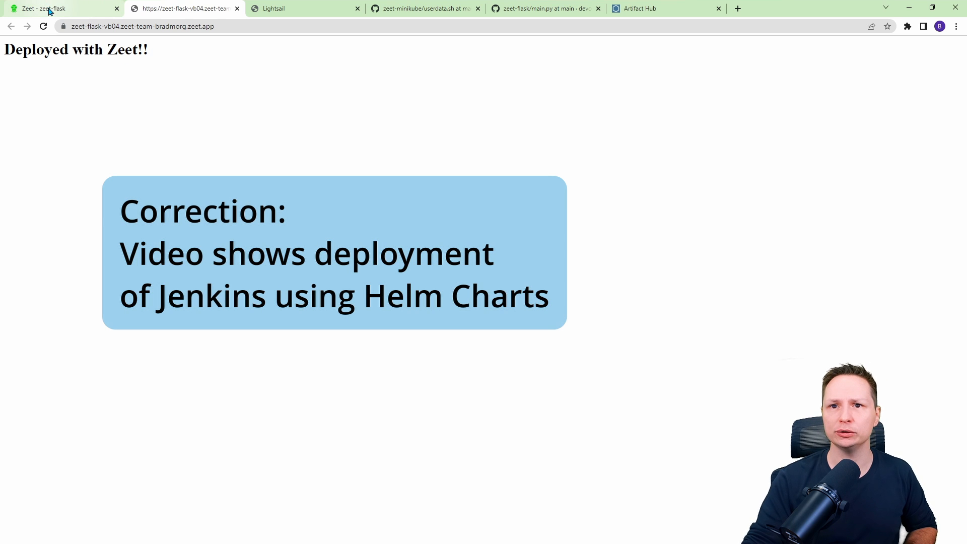
pyautogui.click(49, 9)
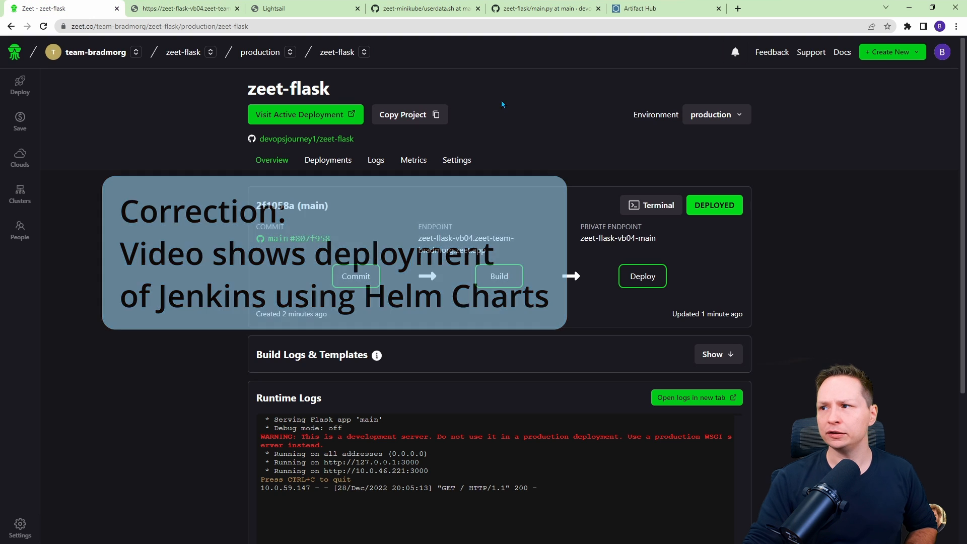
pyautogui.moveTo(876, 56)
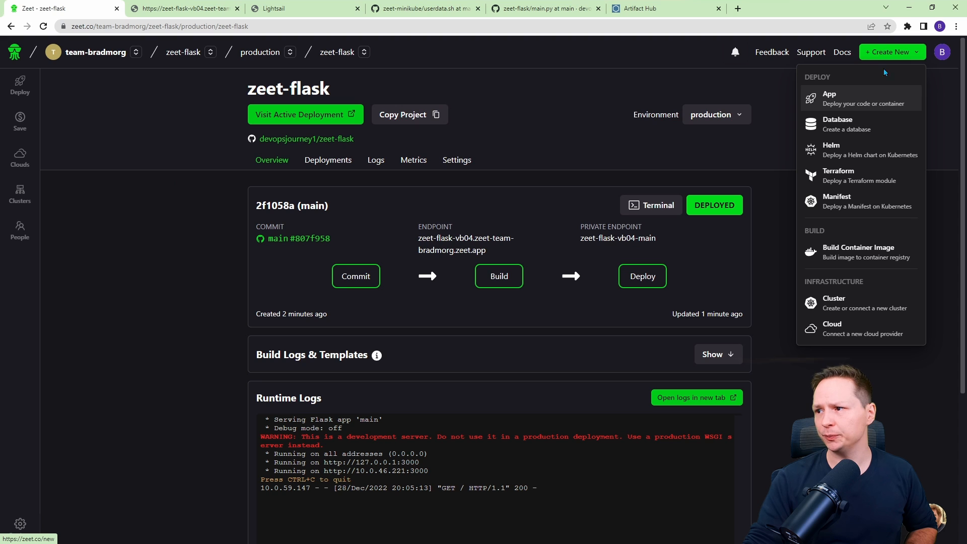
pyautogui.click(837, 154)
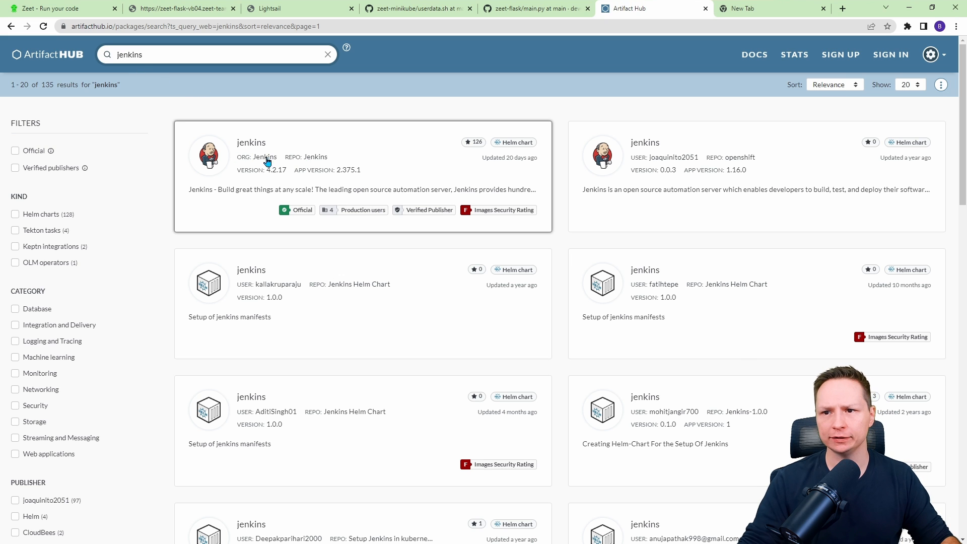
pyautogui.click(369, 143)
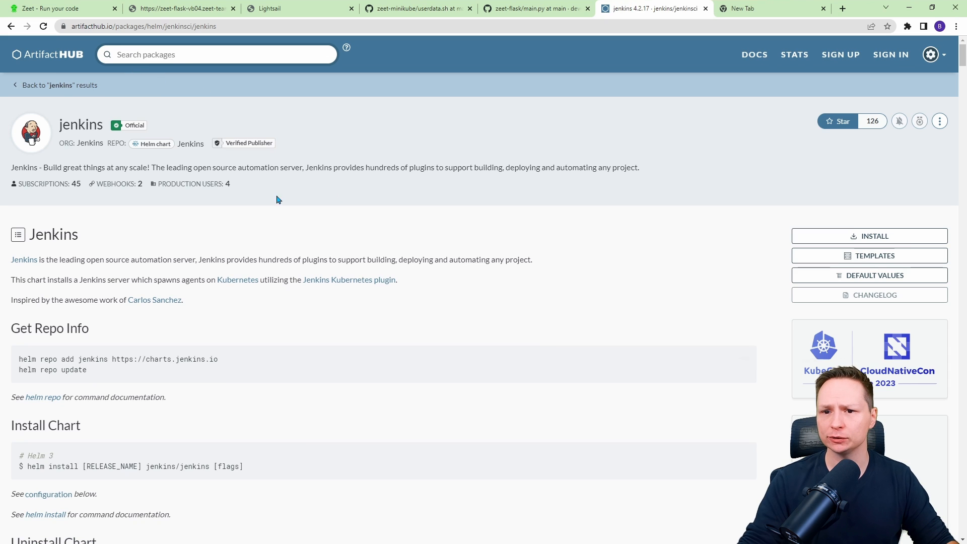
pyautogui.click(830, 236)
pyautogui.moveTo(466, 269); pyautogui.dragTo(355, 270)
pyautogui.hotkey('ctrl', 'c')
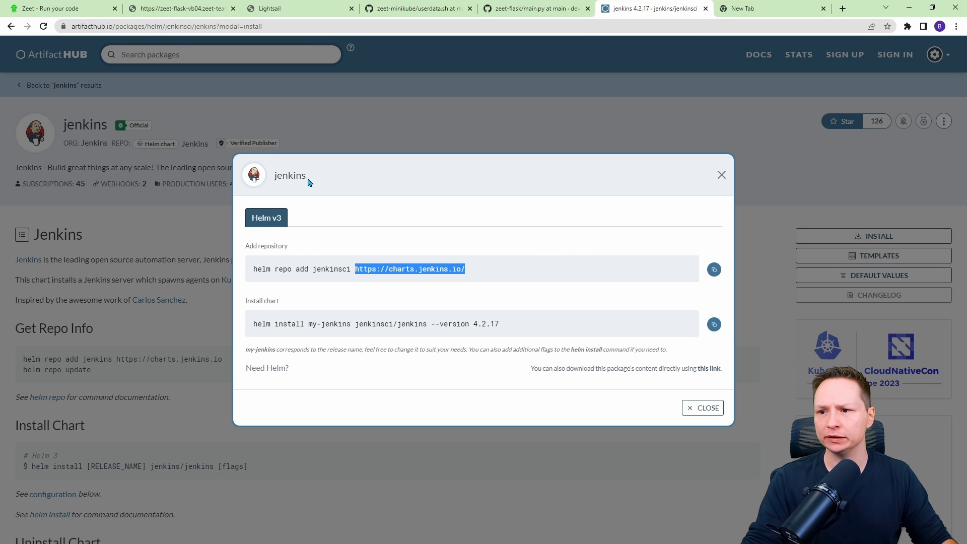
pyautogui.click(60, 9)
pyautogui.click(361, 156)
pyautogui.hotkey('ctrl', 'v')
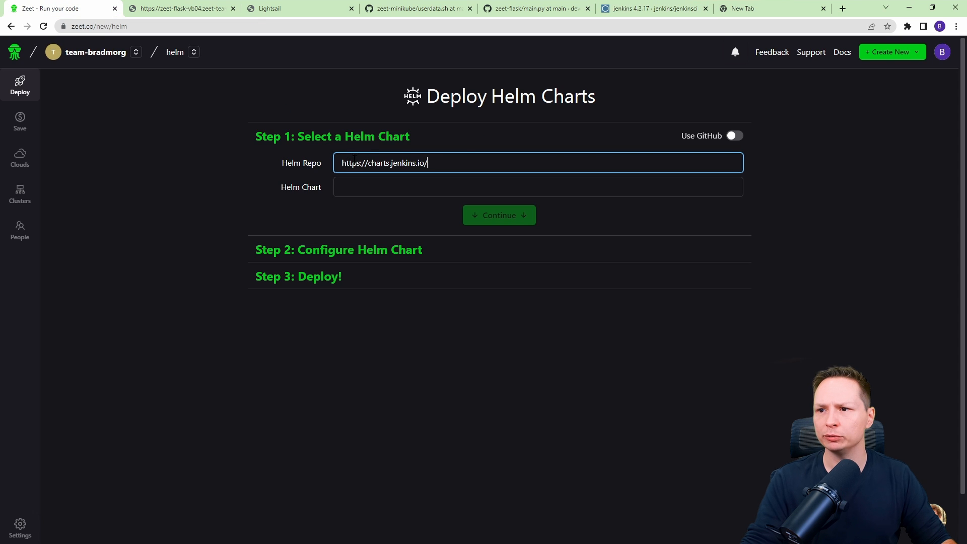
# Set the Helm Chart to jenkinsci/jenkins, copied from the install command, and continue to chart configuration.
pyautogui.click(668, 6)
pyautogui.click(436, 319)
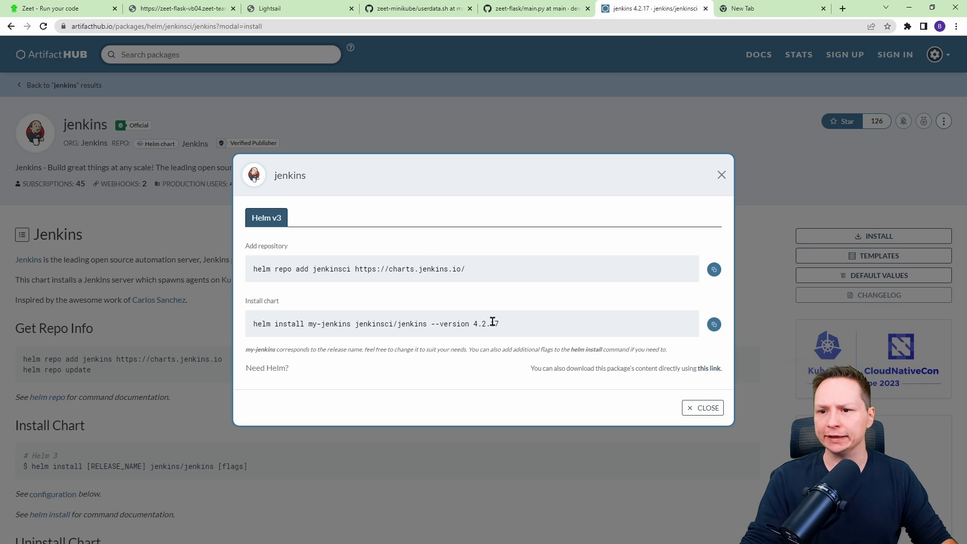
pyautogui.moveTo(426, 322); pyautogui.dragTo(352, 323)
pyautogui.hotkey('ctrl', 'c')
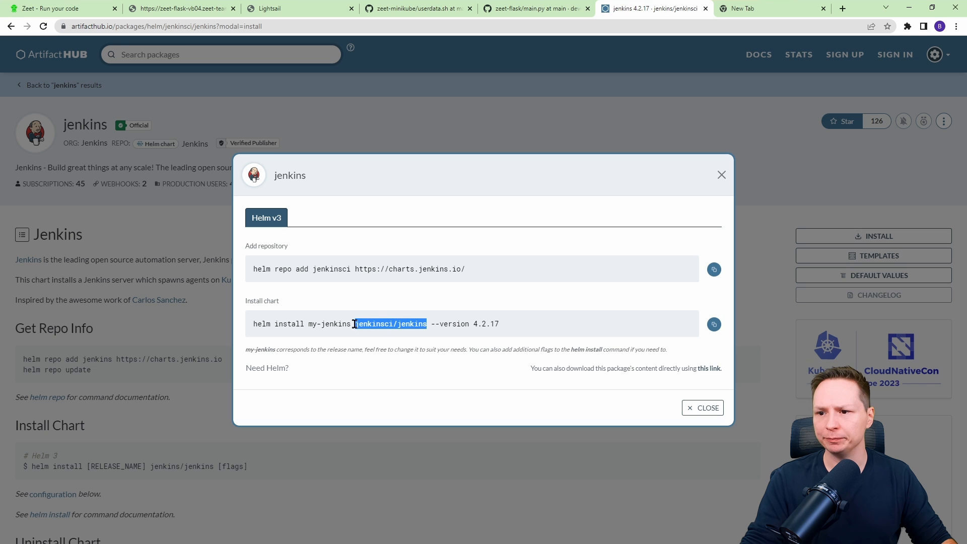
pyautogui.click(38, 9)
pyautogui.click(376, 187)
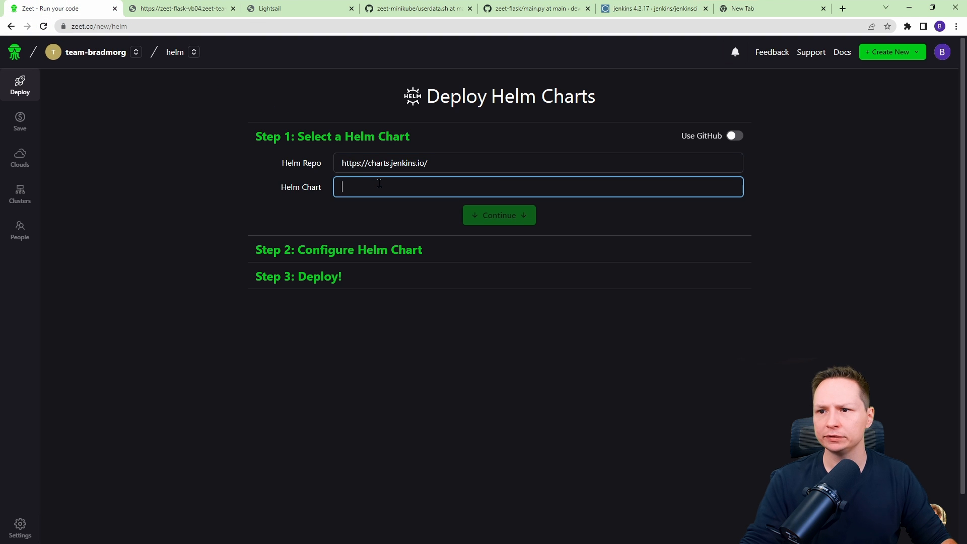
pyautogui.hotkey('ctrl', 'v')
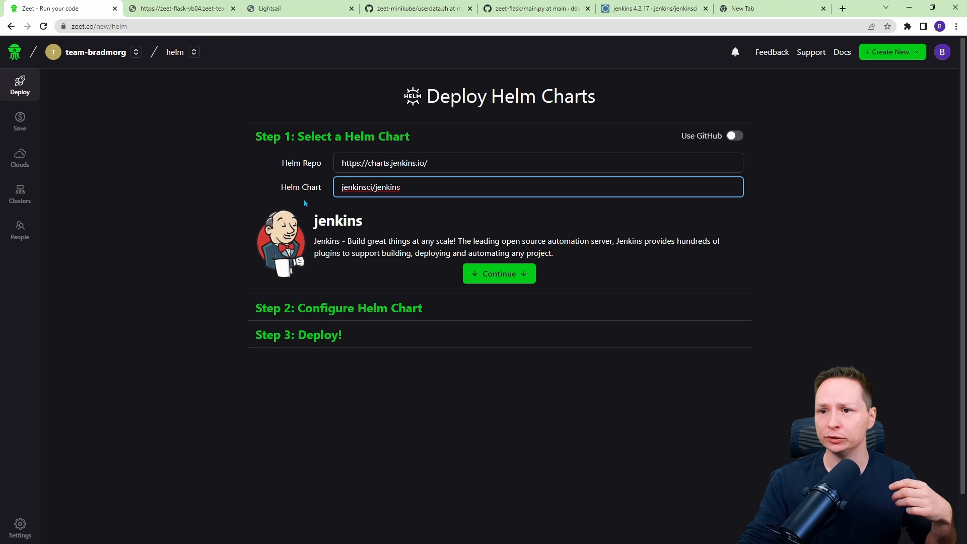
pyautogui.moveTo(379, 225); pyautogui.dragTo(290, 228)
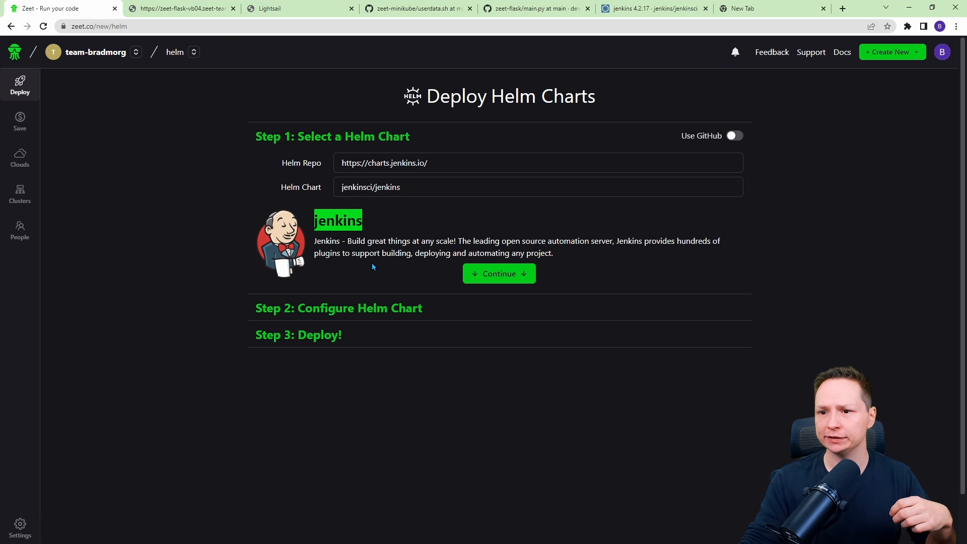
pyautogui.moveTo(375, 241); pyautogui.dragTo(515, 242)
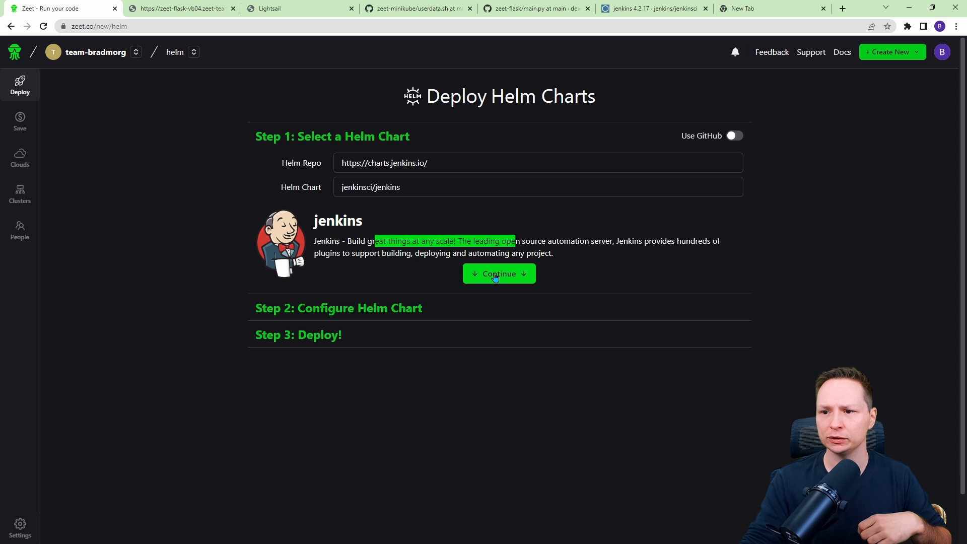
pyautogui.click(496, 276)
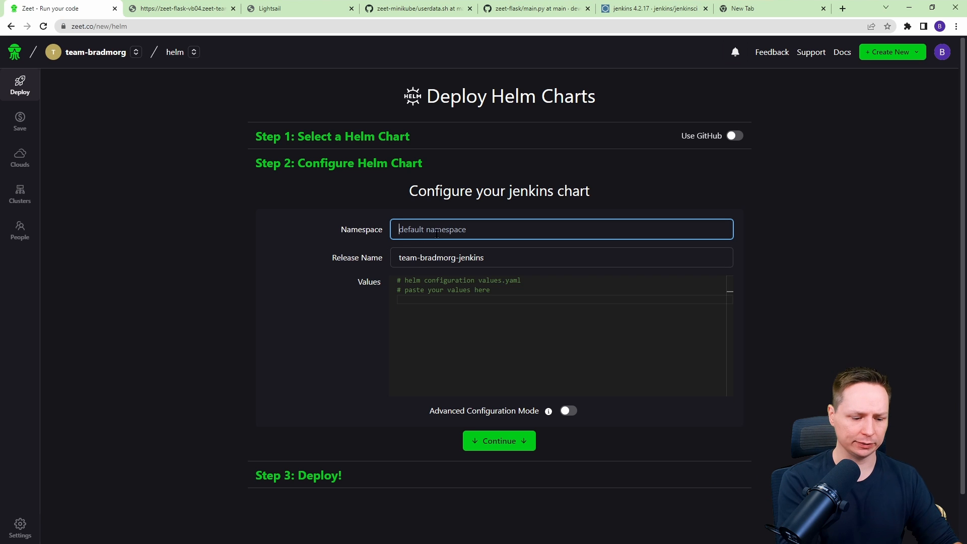
# Set the Jenkins chart's namespace to buildservers and continue to the deploy step.
pyautogui.write('buil')
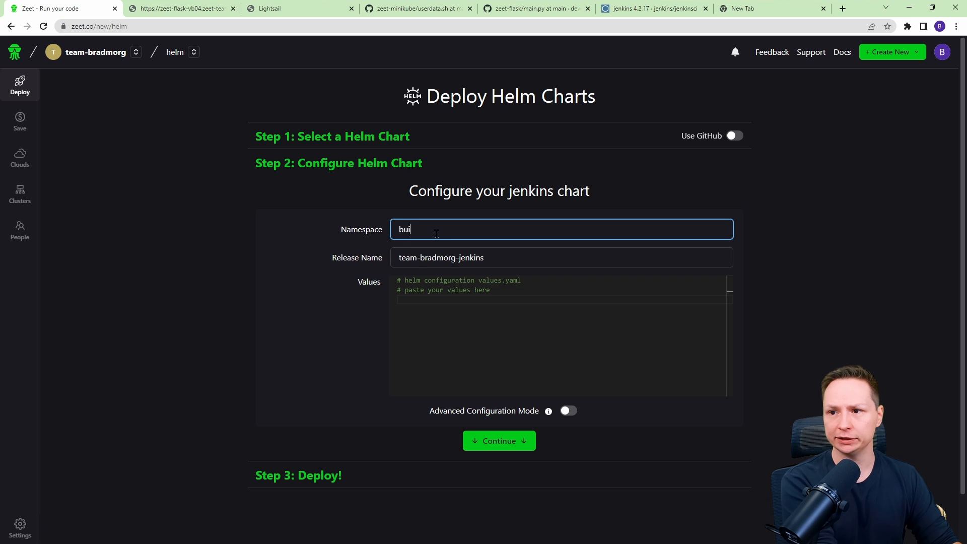
pyautogui.write('dser')
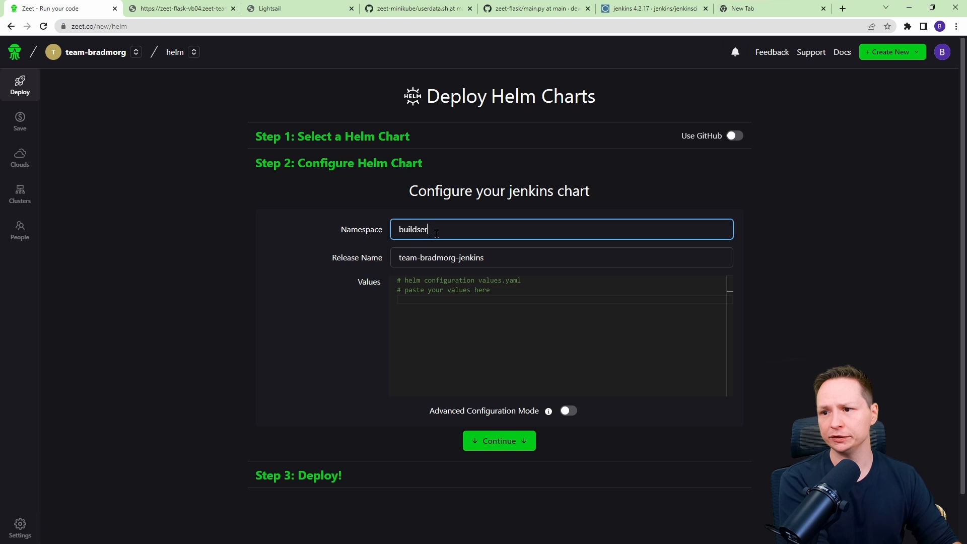
pyautogui.write('vers')
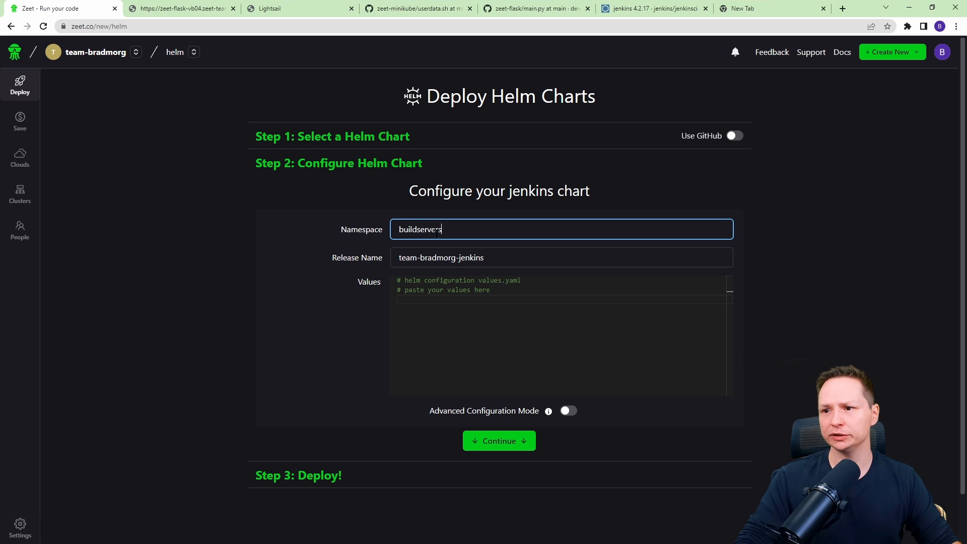
pyautogui.click(498, 441)
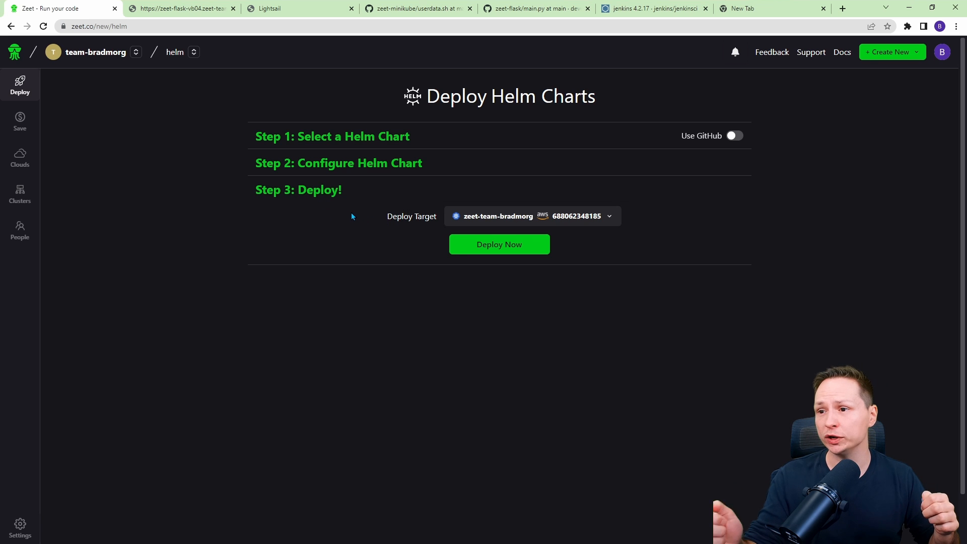
# Deploy the Jenkins chart to the zeet-team-bradmorg cluster and review its deploy logs.
pyautogui.click(585, 218)
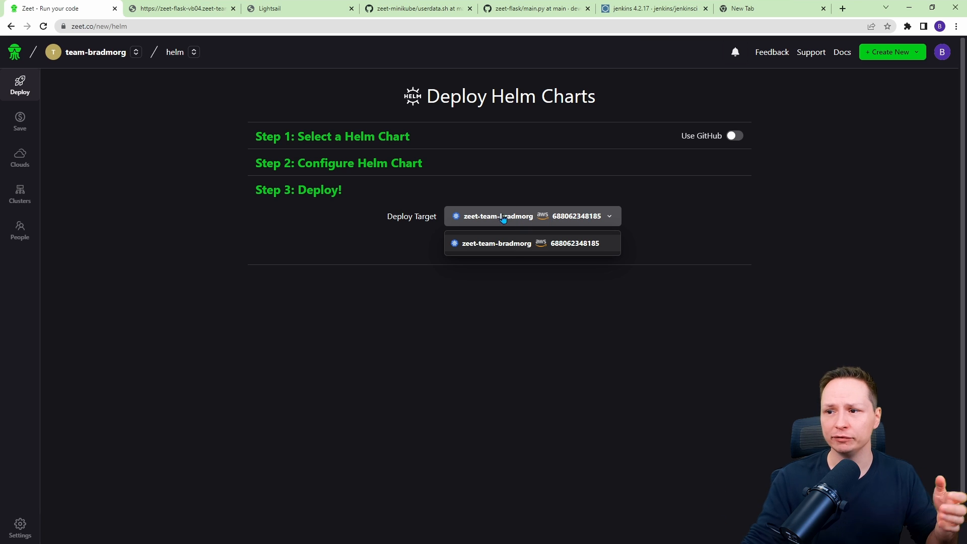
pyautogui.click(443, 300)
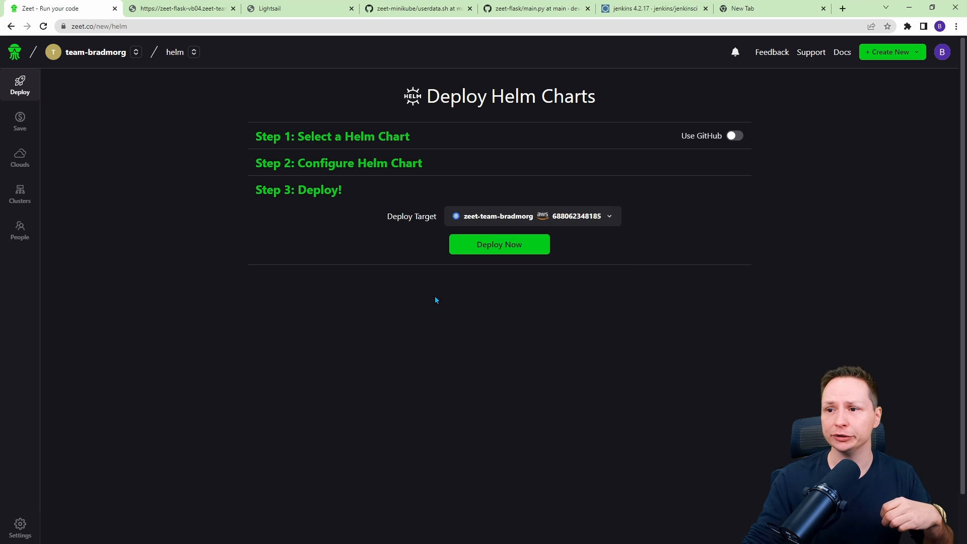
pyautogui.click(486, 244)
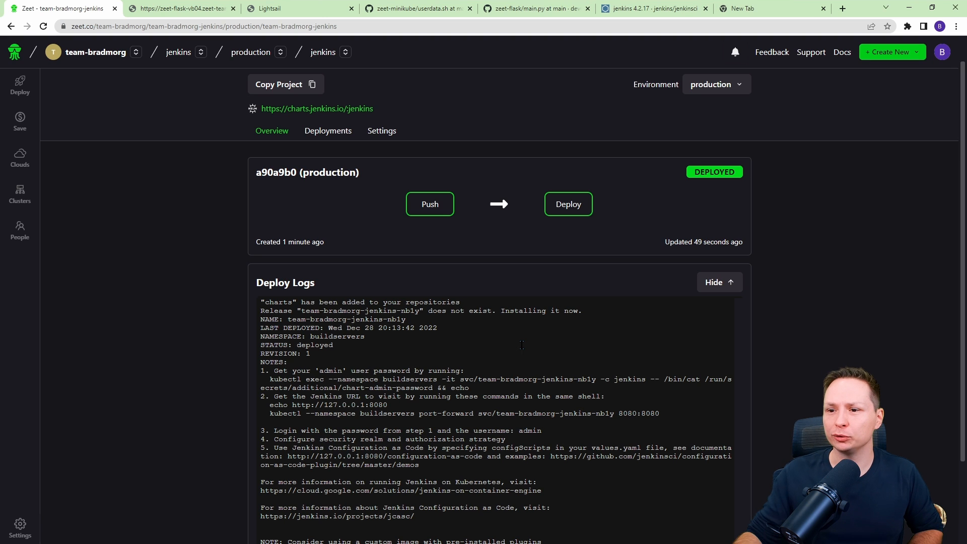
pyautogui.scroll(-2, 298, 303)
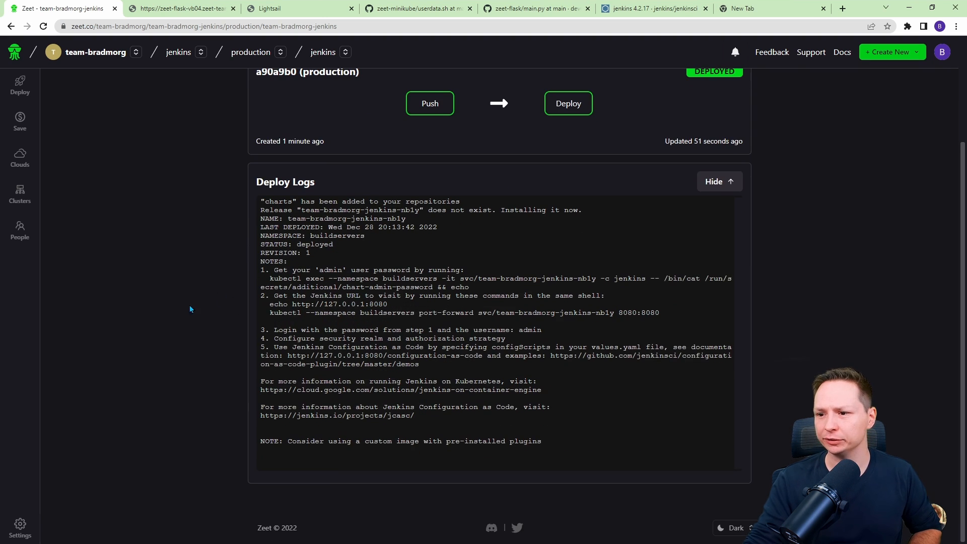
pyautogui.scroll(2, 690, 330)
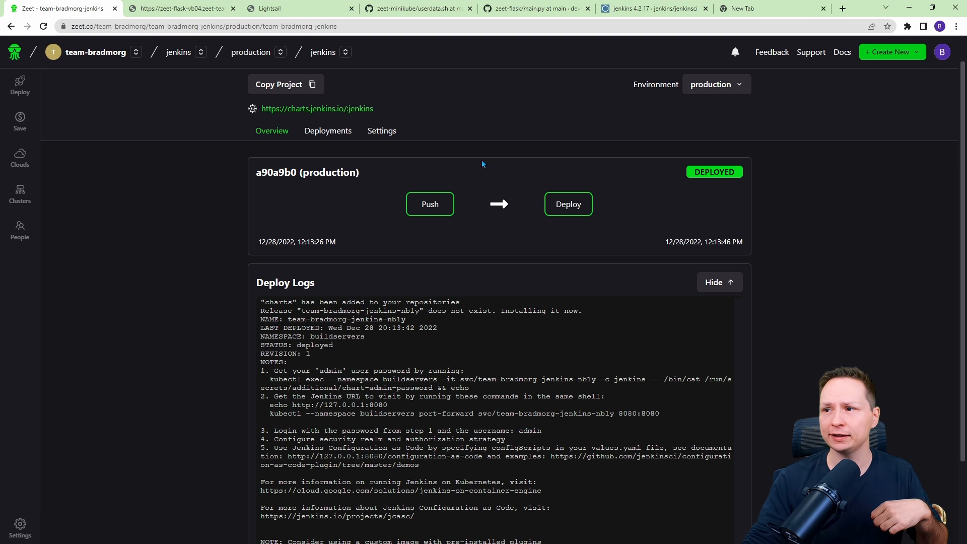
# Create a Terraform deployment from the zeet-minikube GitHub repo on the AWS cloud, deploy it, and follow its logs.
pyautogui.click(872, 56)
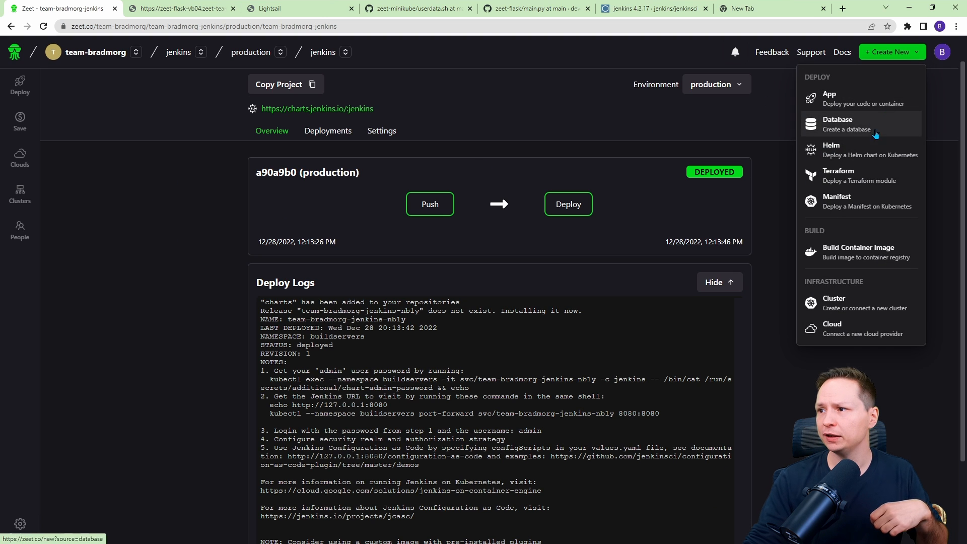
pyautogui.click(848, 183)
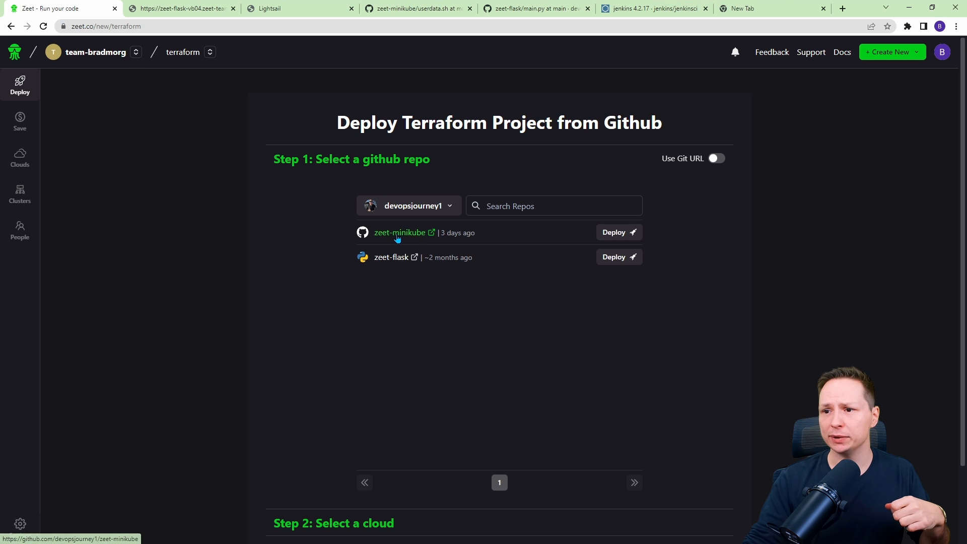
pyautogui.click(624, 234)
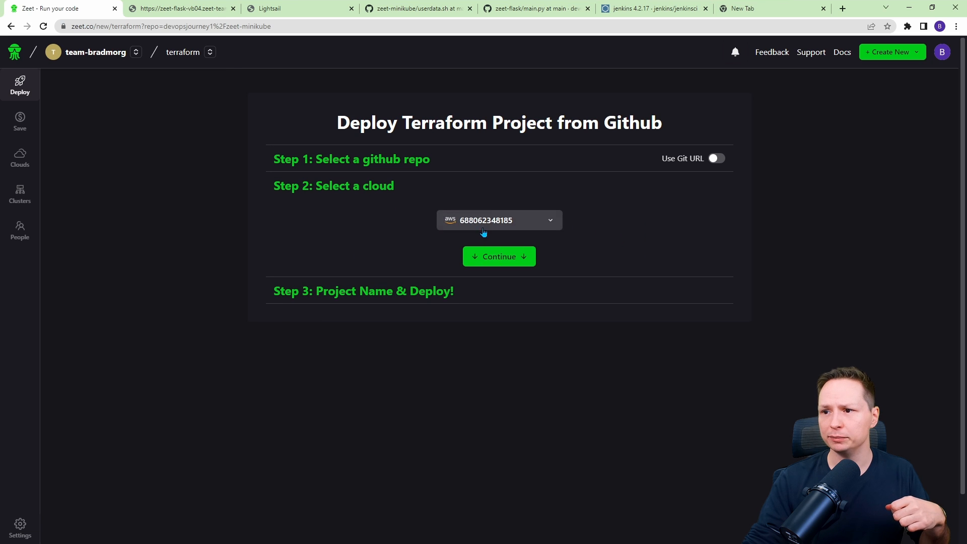
pyautogui.click(493, 259)
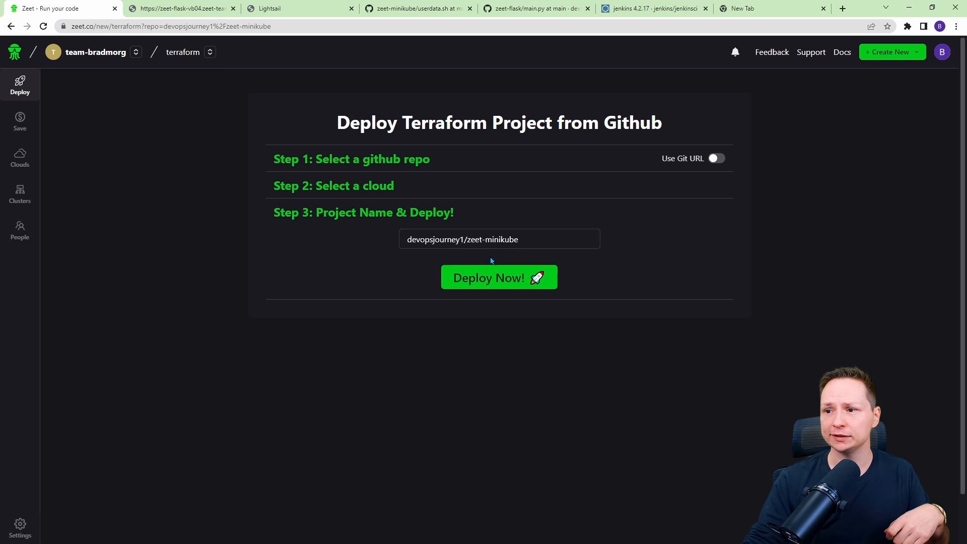
pyautogui.click(491, 278)
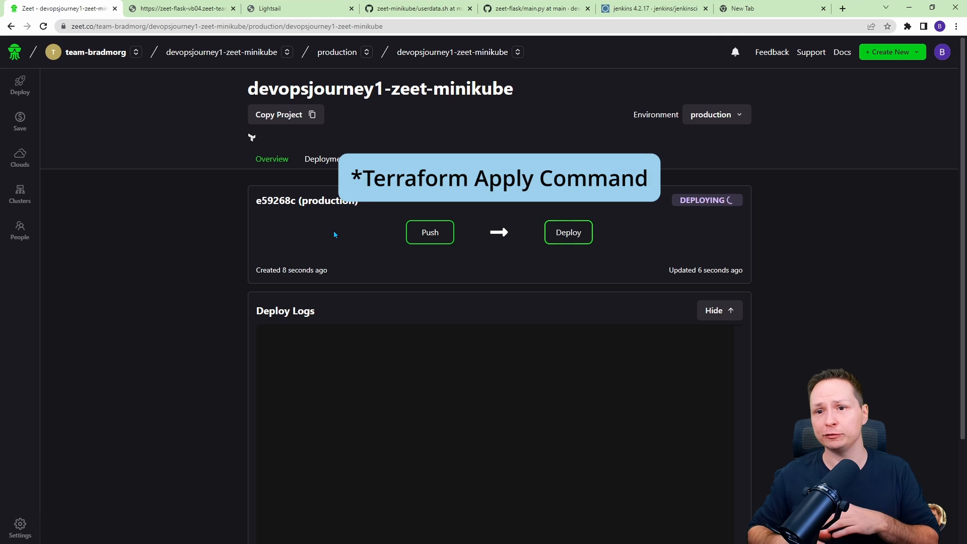
pyautogui.scroll(-2, 703, 434)
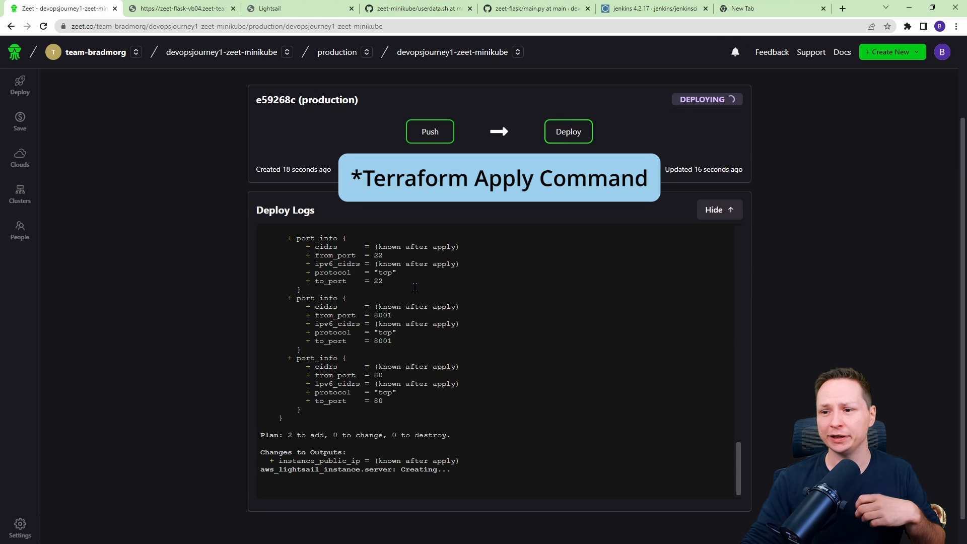
pyautogui.moveTo(740, 464); pyautogui.dragTo(719, 445)
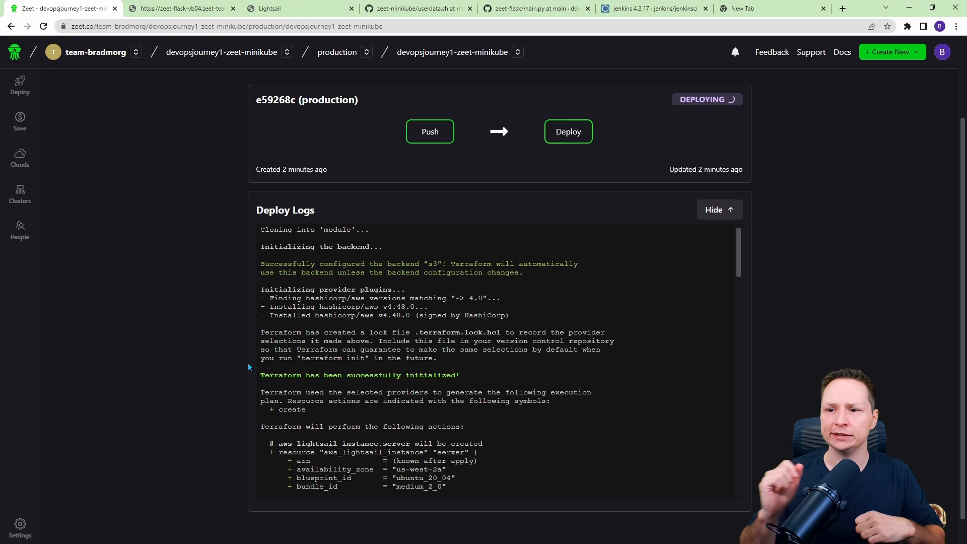
pyautogui.scroll(-15, 417, 313)
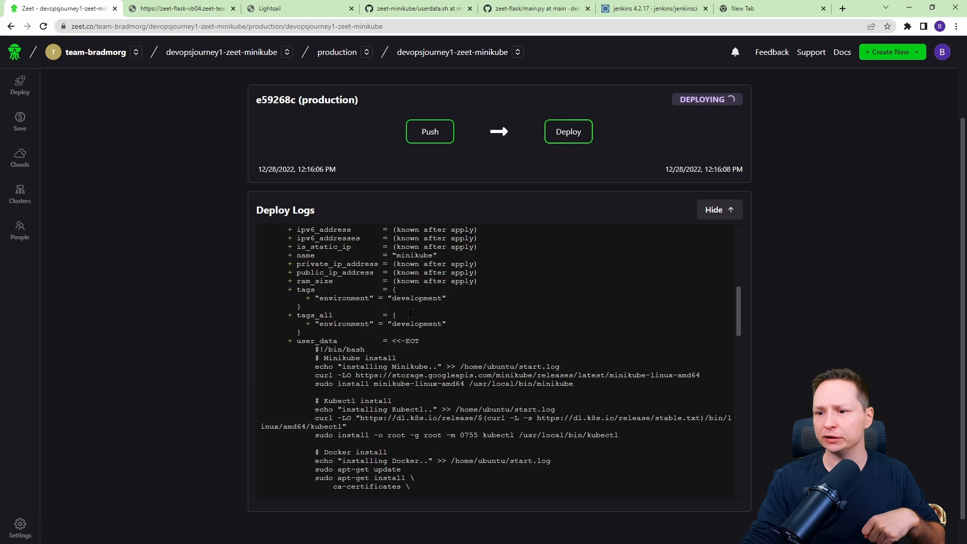
pyautogui.scroll(-4, 416, 313)
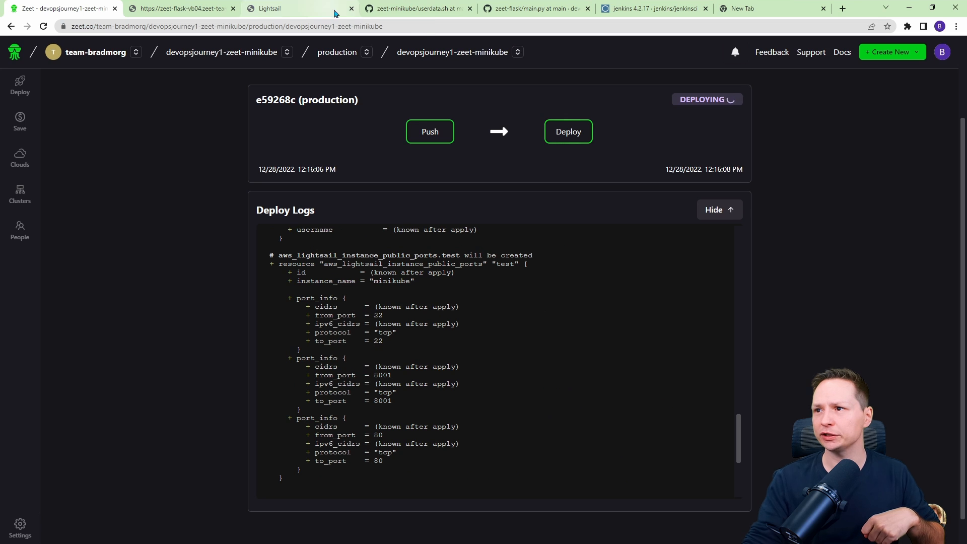
# Check the minikube instance's status in the Lightsail console.
pyautogui.click(304, 9)
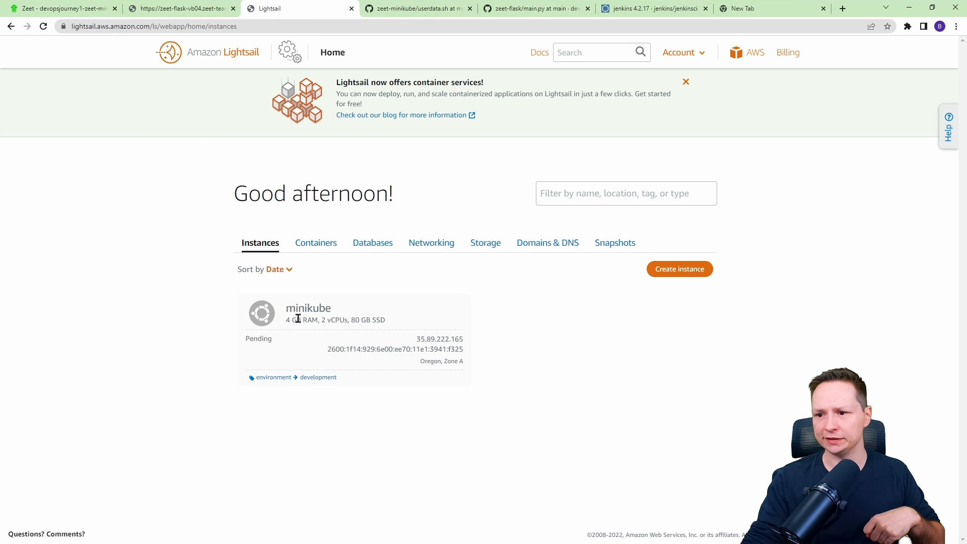
pyautogui.moveTo(456, 323); pyautogui.dragTo(302, 305)
pyautogui.click(392, 321)
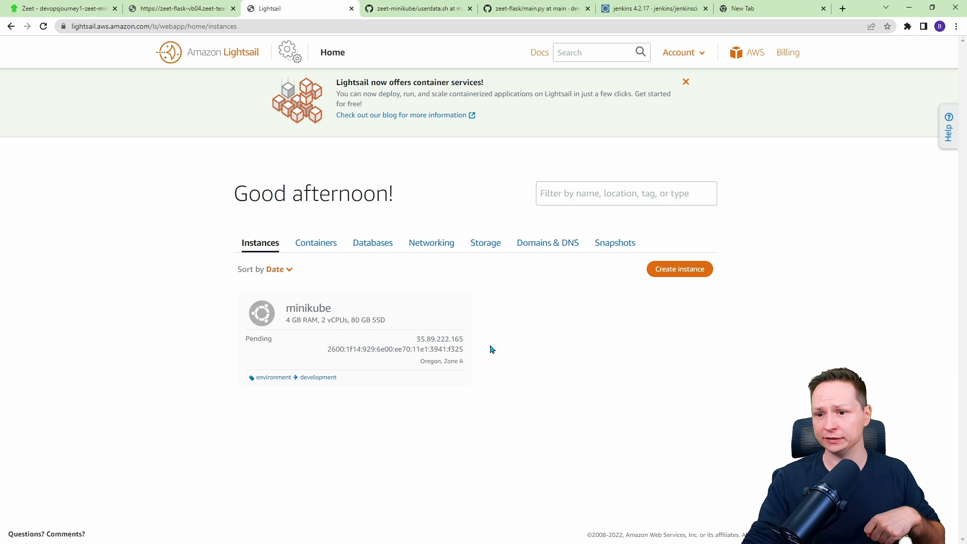
pyautogui.moveTo(273, 339); pyautogui.dragTo(251, 339)
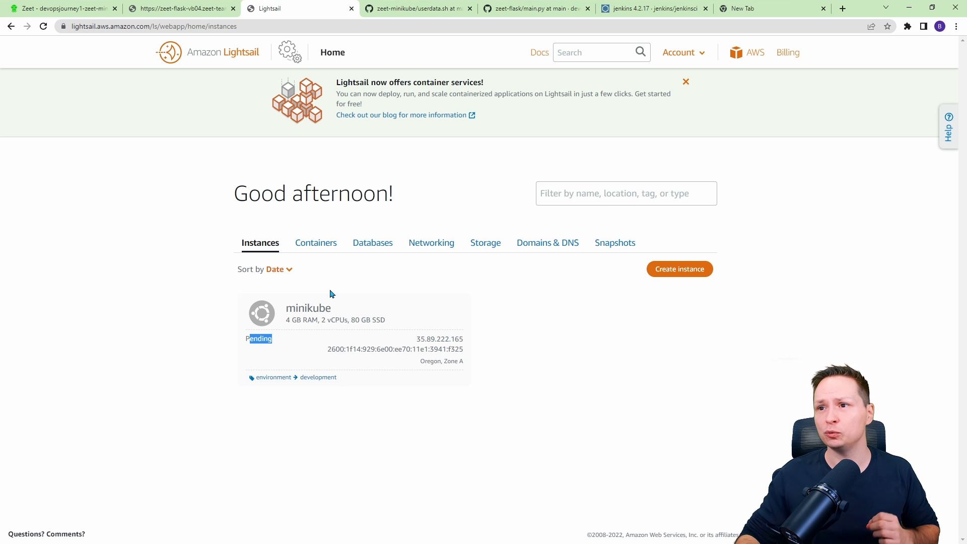
# Review main.tf in the zeet-minikube repo, examining the Lightsail instance resource and its public port rules.
pyautogui.click(418, 8)
pyautogui.hotkey('alt', 'Left')
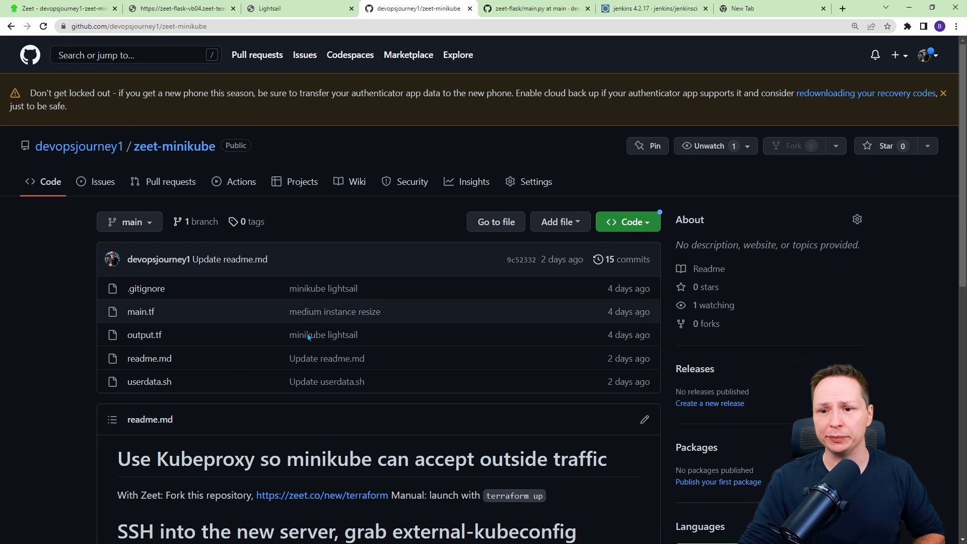
pyautogui.scroll(-2, 308, 334)
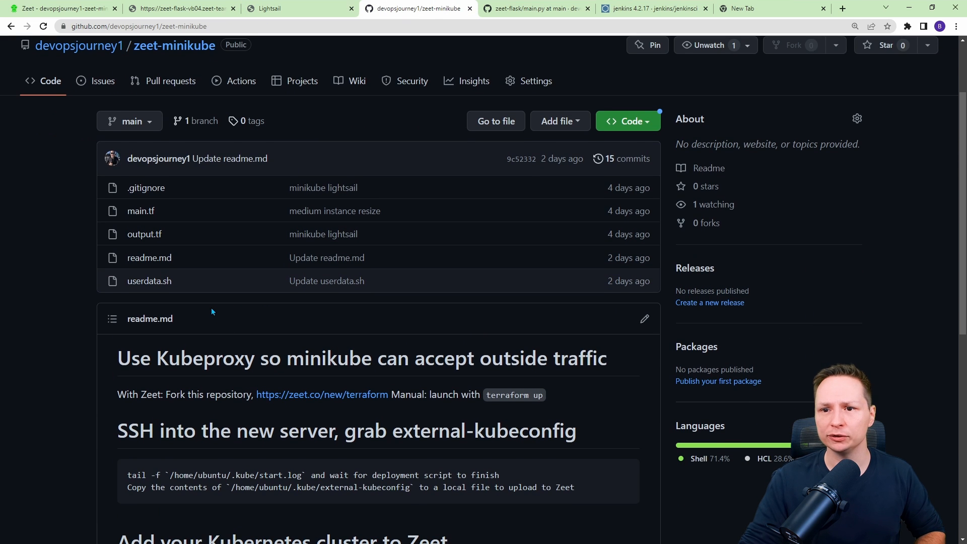
pyautogui.click(141, 213)
pyautogui.scroll(-4, 112, 292)
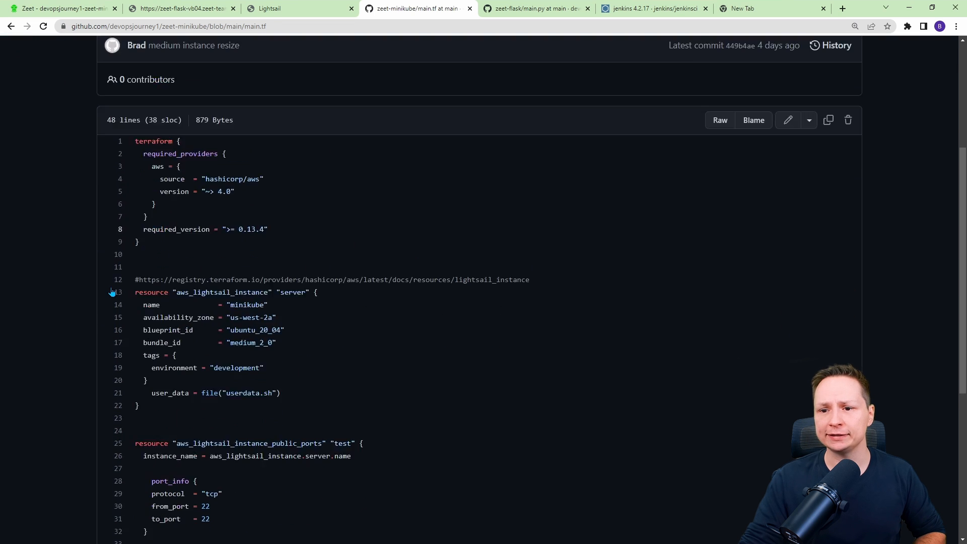
pyautogui.scroll(-2, 112, 292)
pyautogui.moveTo(267, 217); pyautogui.dragTo(212, 217)
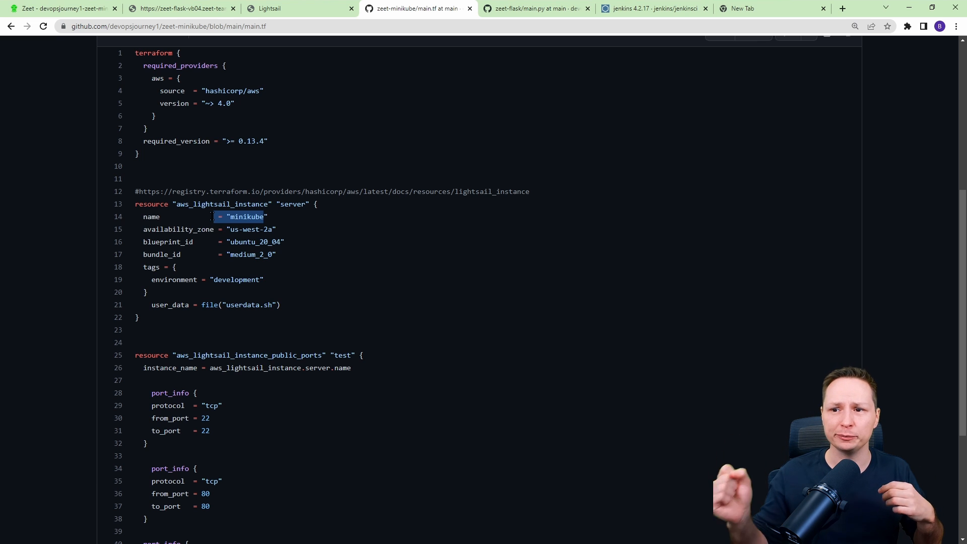
pyautogui.click(241, 215)
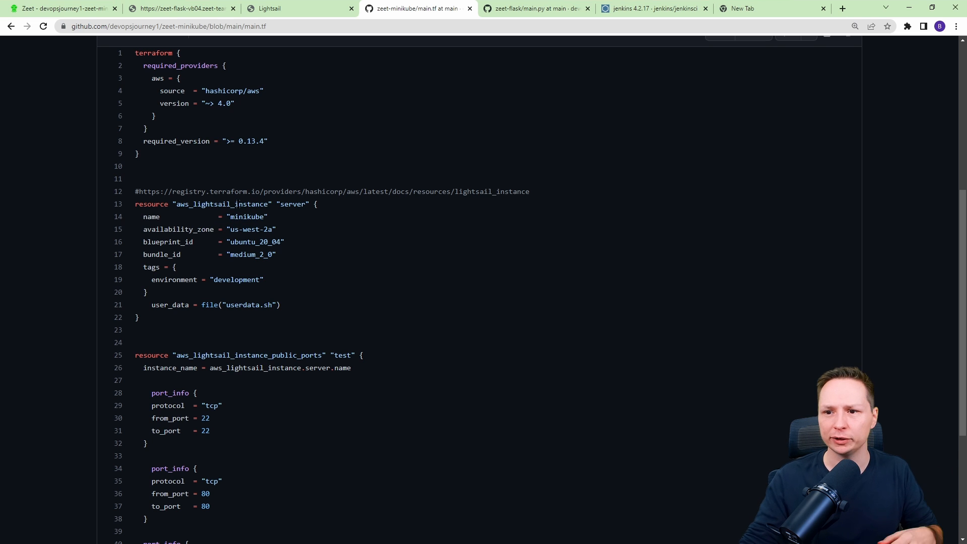
pyautogui.moveTo(135, 204); pyautogui.dragTo(270, 280)
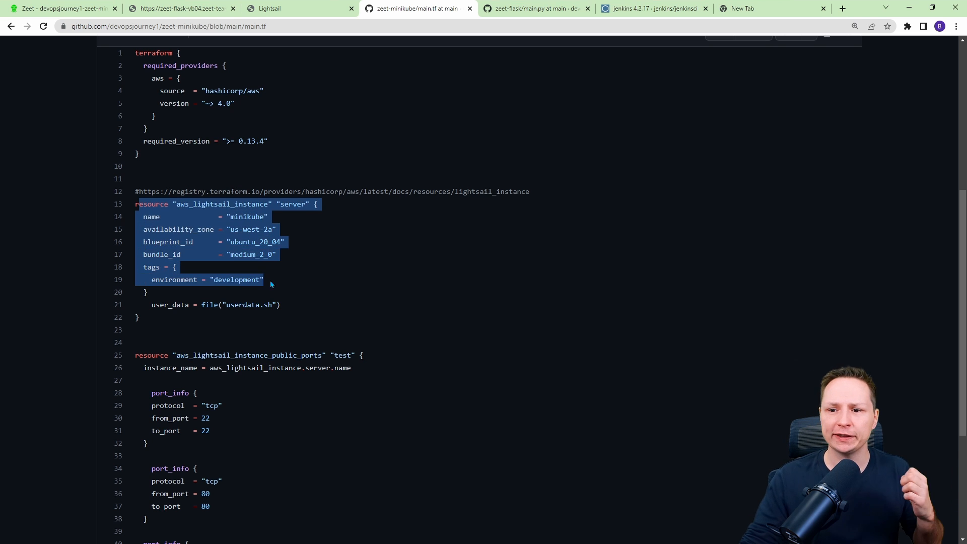
pyautogui.scroll(-2, 270, 279)
pyautogui.moveTo(151, 257); pyautogui.dragTo(224, 456)
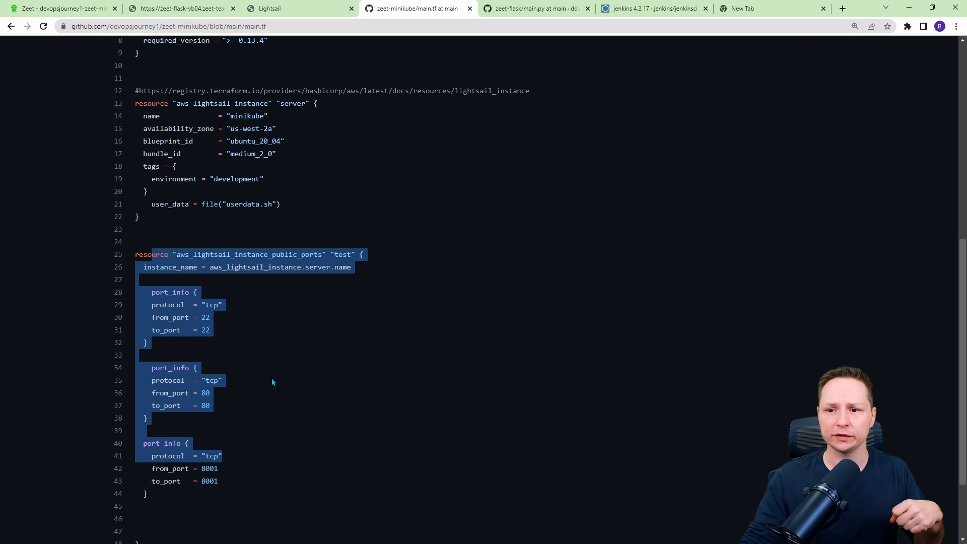
pyautogui.click(217, 306)
pyautogui.moveTo(217, 397); pyautogui.dragTo(199, 393)
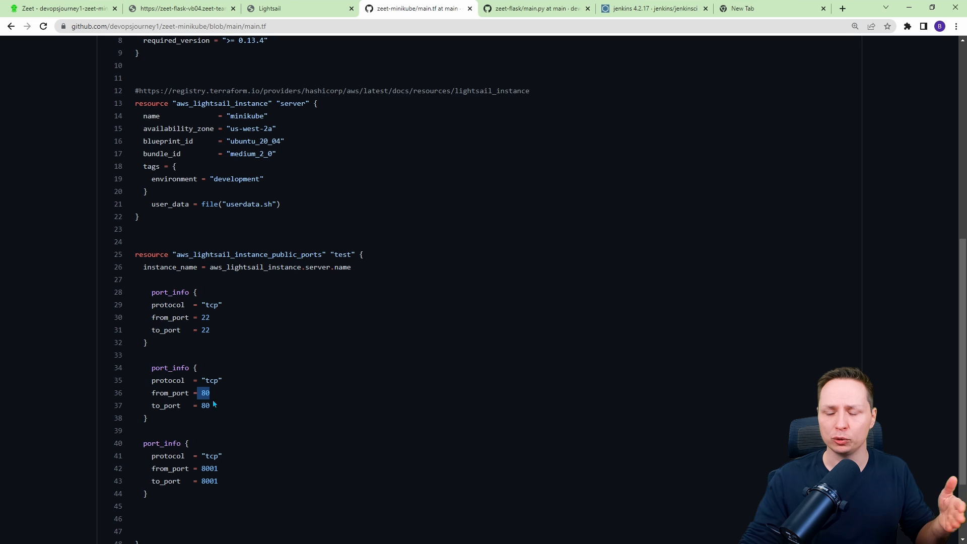
pyautogui.moveTo(220, 469); pyautogui.dragTo(199, 469)
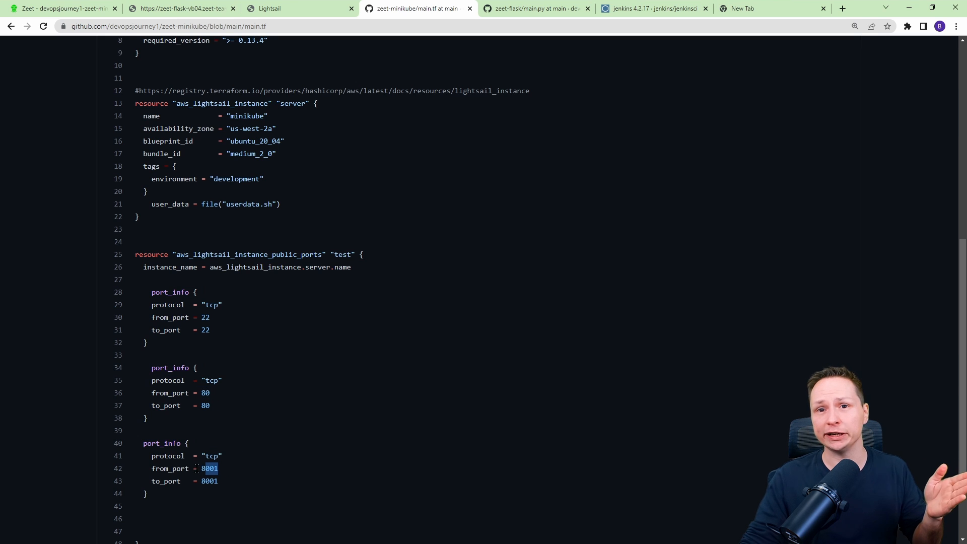
pyautogui.click(222, 475)
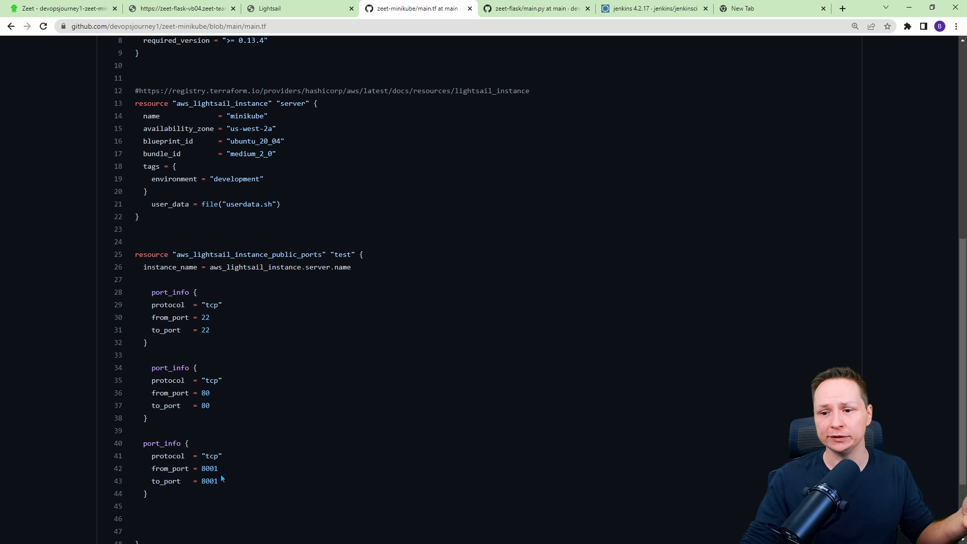
pyautogui.moveTo(227, 473); pyautogui.dragTo(153, 468)
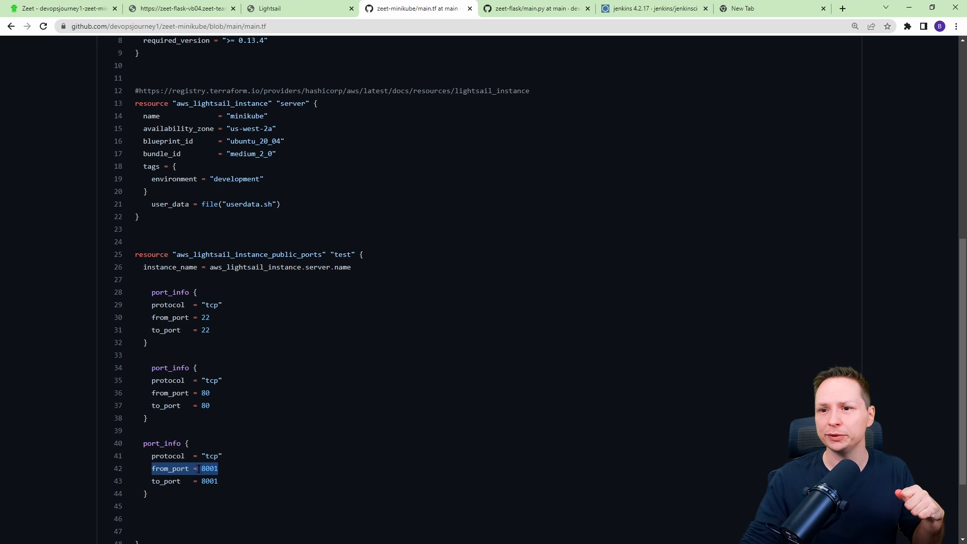
pyautogui.scroll(2, 364, 269)
pyautogui.moveTo(281, 305); pyautogui.dragTo(222, 307)
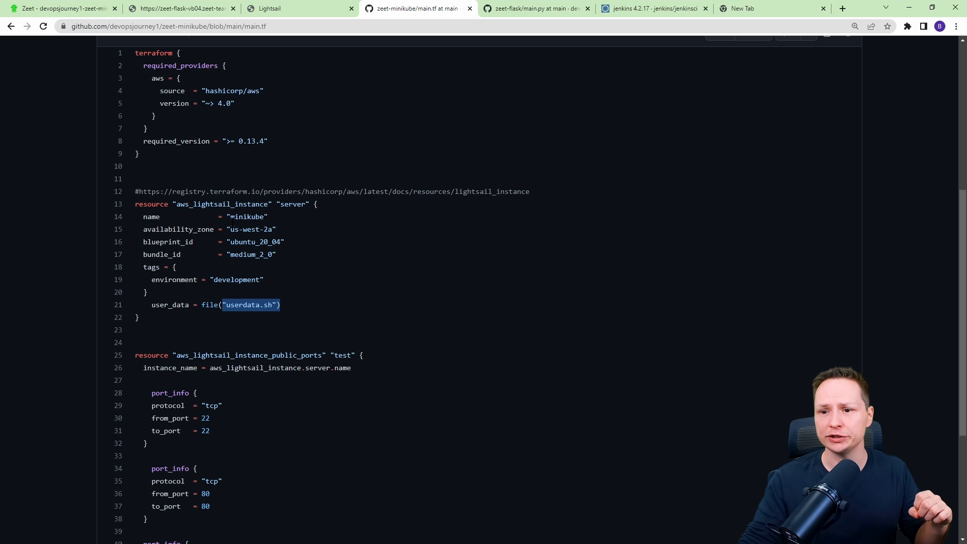
pyautogui.scroll(6, 200, 247)
# Open userdata.sh in the zeet-minikube repo and review its install, minikube start and external kubeconfig commands.
pyautogui.click(180, 224)
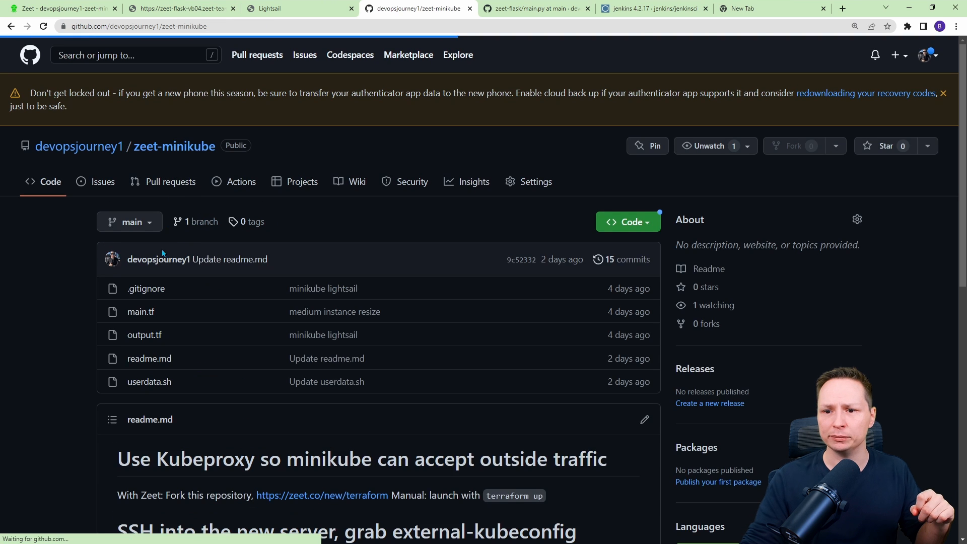
pyautogui.scroll(-2, 93, 265)
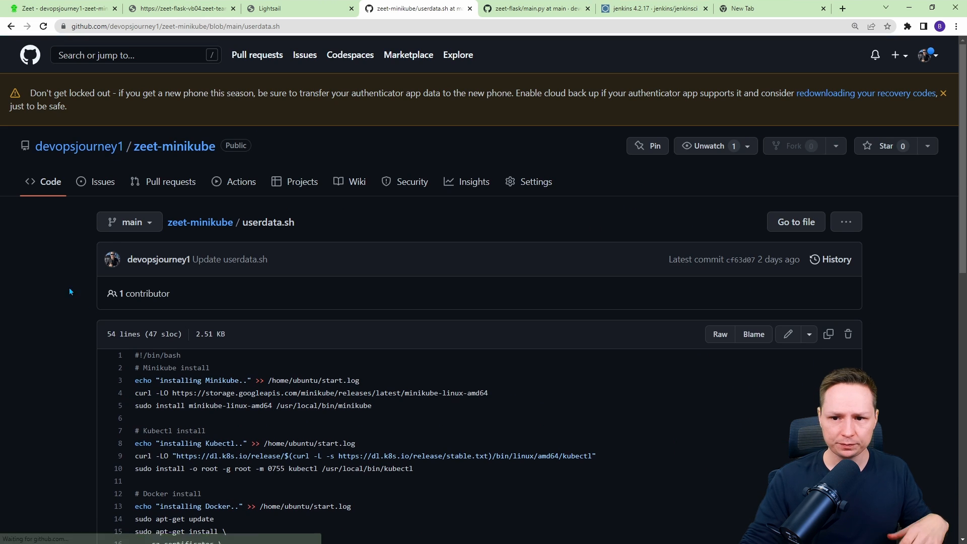
pyautogui.scroll(-2, 298, 279)
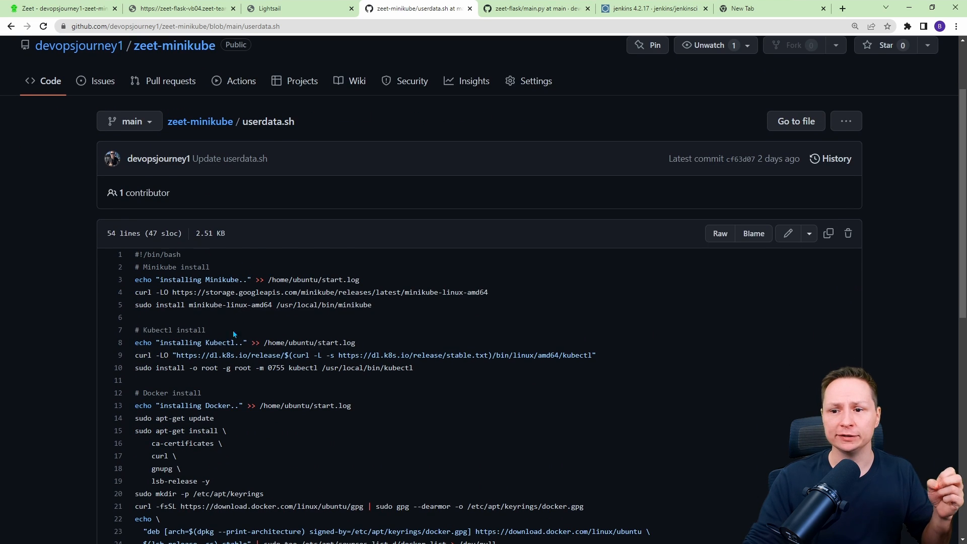
pyautogui.scroll(-6, 253, 355)
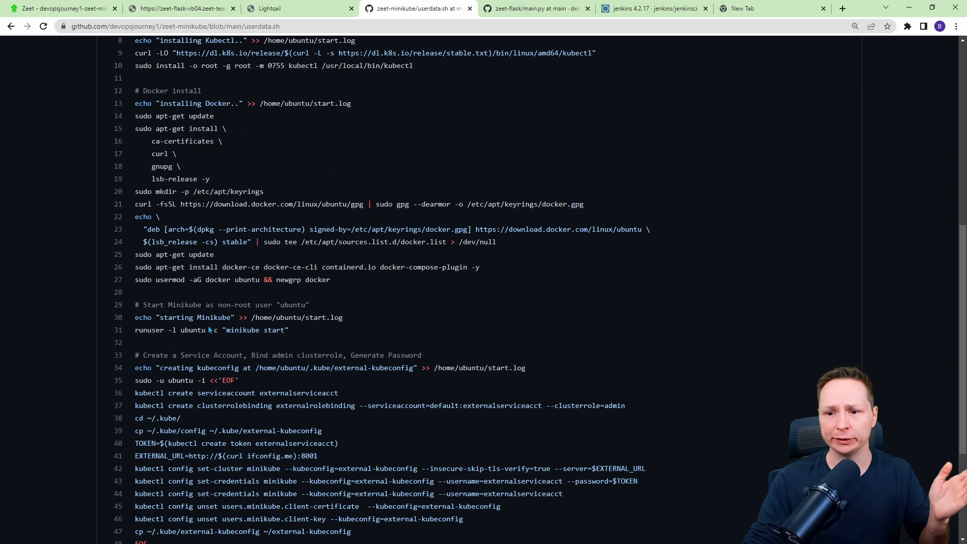
pyautogui.scroll(-3, 302, 312)
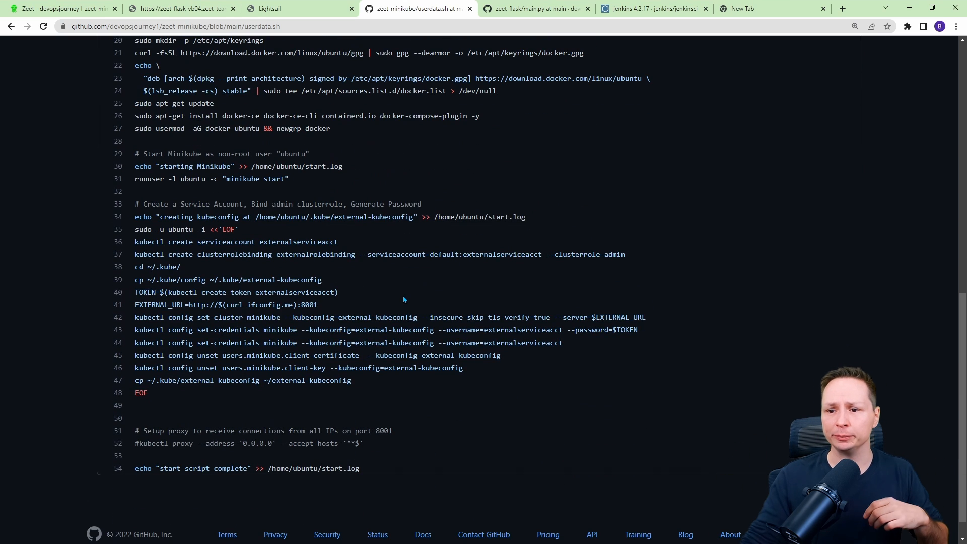
pyautogui.moveTo(353, 382); pyautogui.dragTo(141, 228)
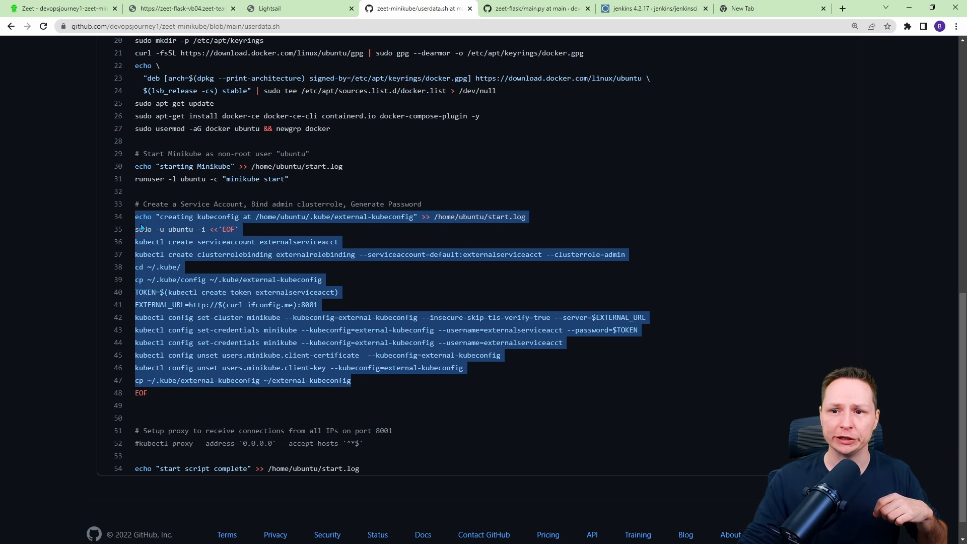
pyautogui.click(325, 254)
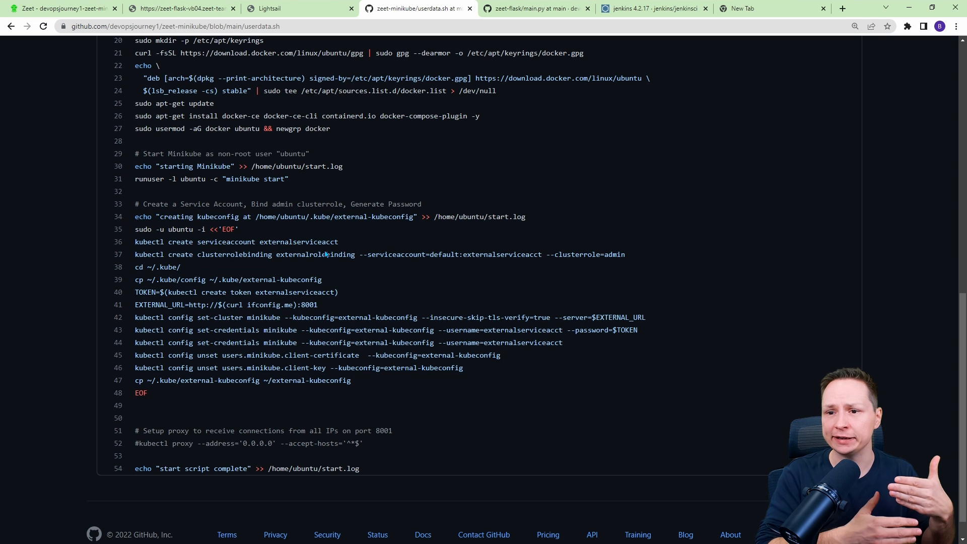
pyautogui.moveTo(587, 258); pyautogui.dragTo(292, 237)
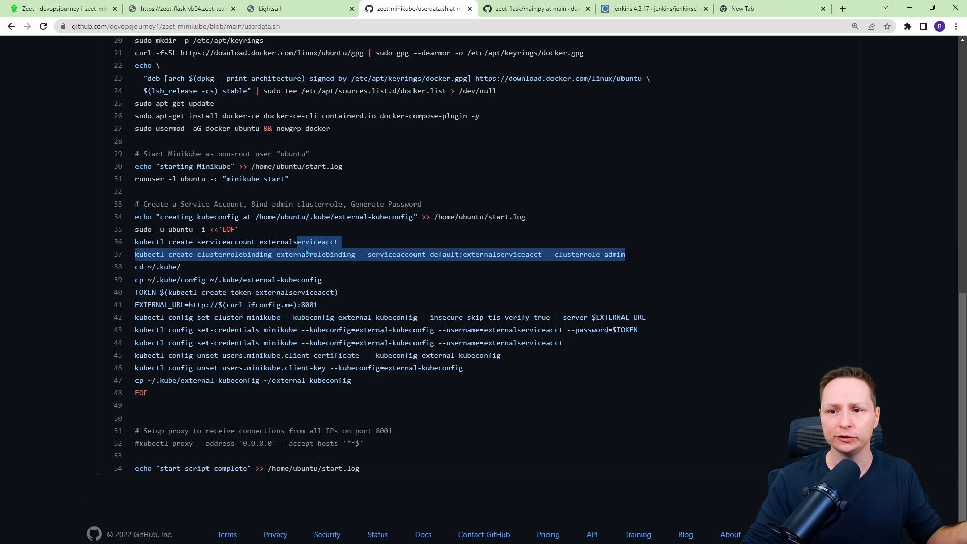
pyautogui.click(306, 252)
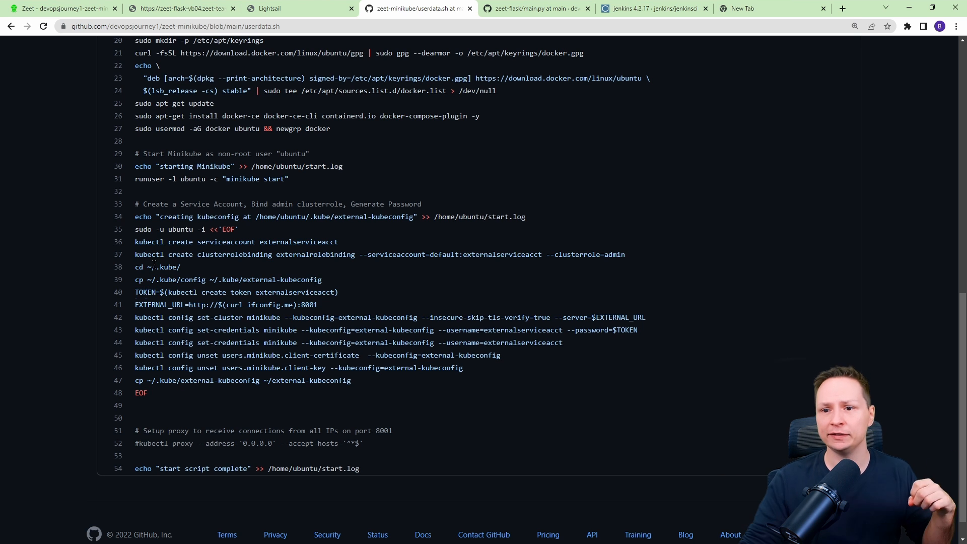
pyautogui.moveTo(135, 292); pyautogui.dragTo(324, 293)
pyautogui.click(336, 294)
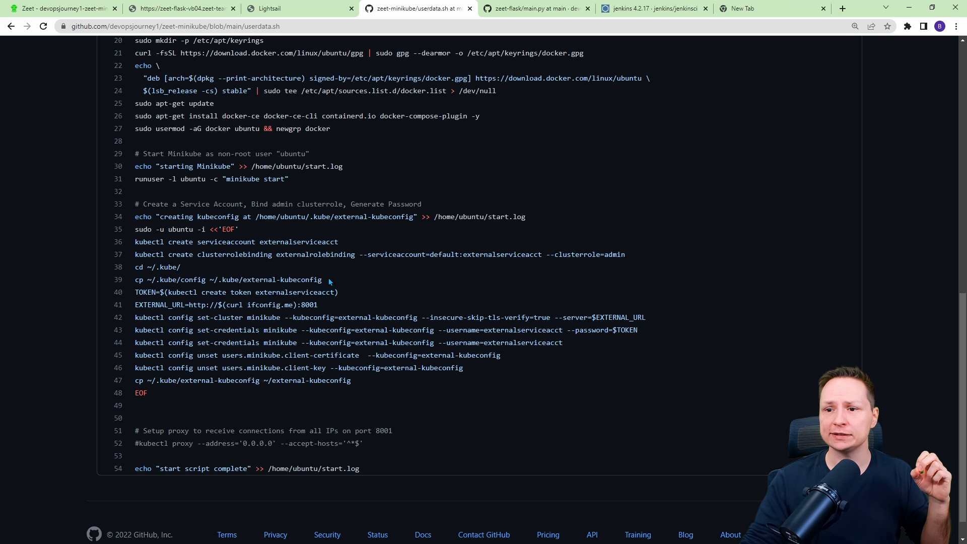
pyautogui.moveTo(328, 279); pyautogui.dragTo(244, 281)
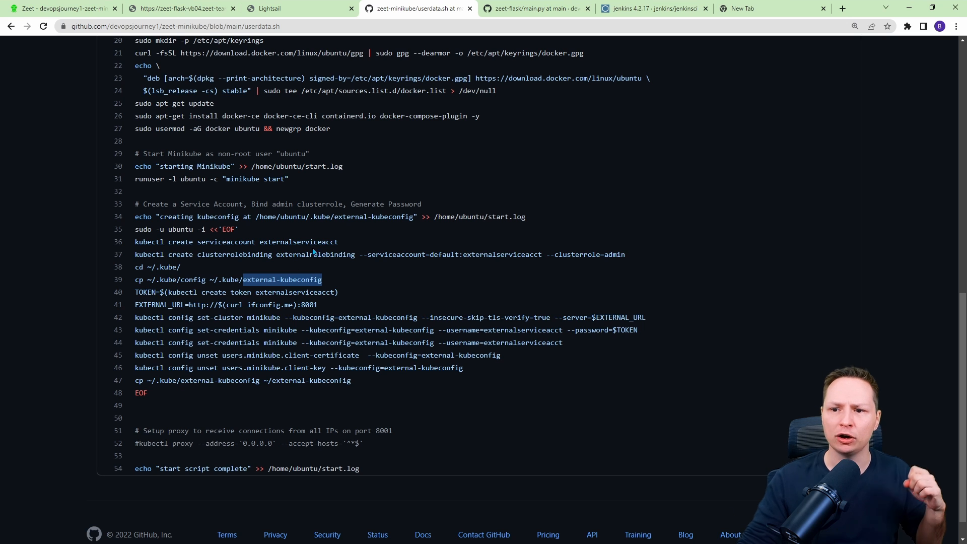
pyautogui.click(207, 282)
pyautogui.moveTo(211, 280); pyautogui.dragTo(244, 280)
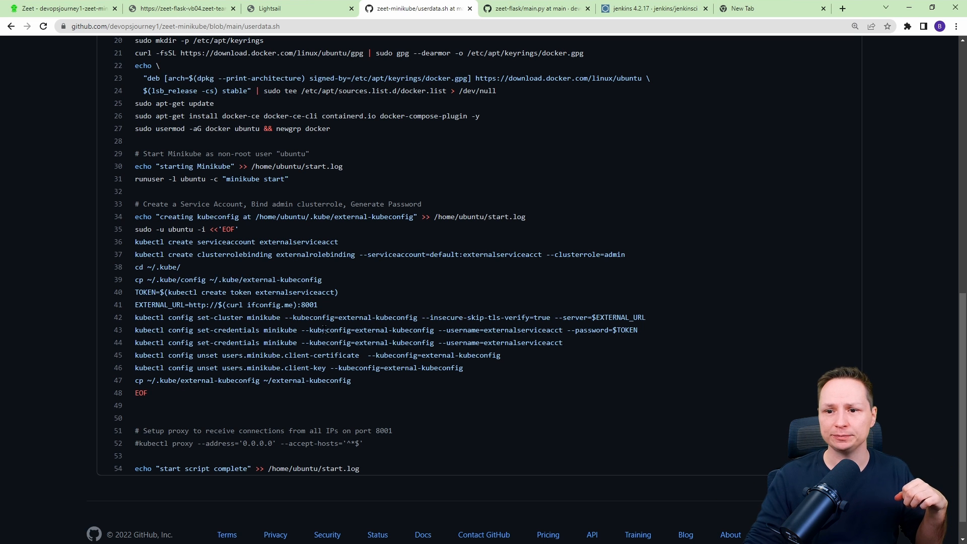
# Copy the instance_public_ip output from the Terraform deploy logs in Zeet.
pyautogui.click(76, 7)
pyautogui.scroll(-15, 383, 329)
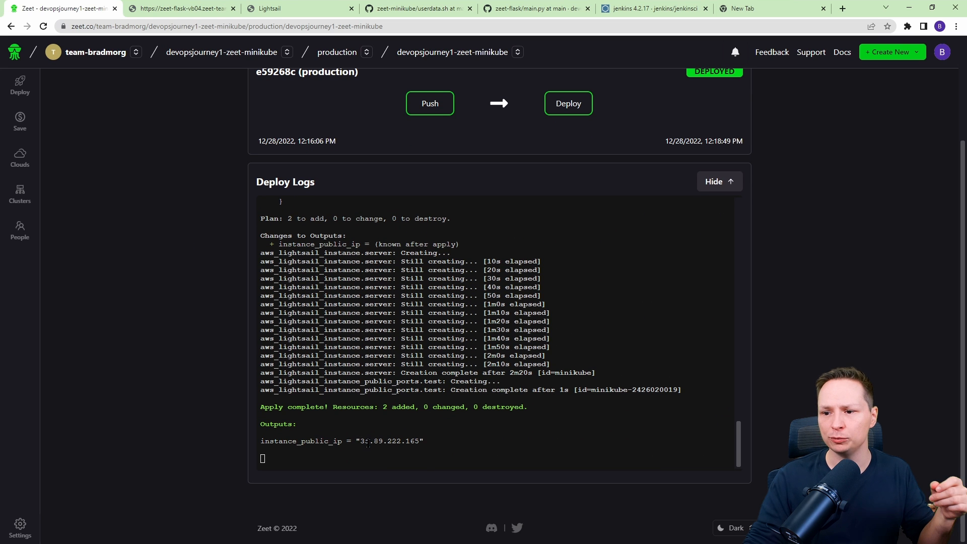
pyautogui.moveTo(360, 441); pyautogui.dragTo(418, 440)
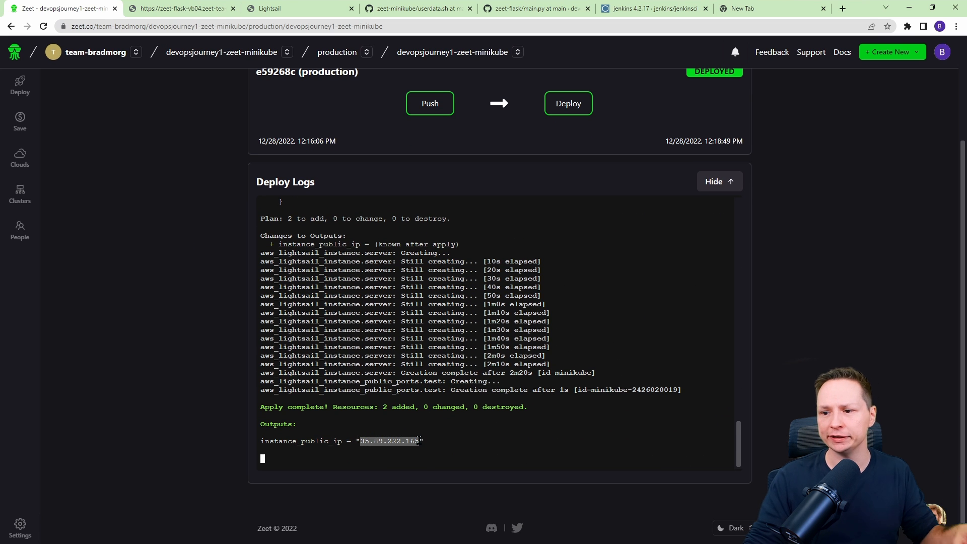
pyautogui.click(444, 400)
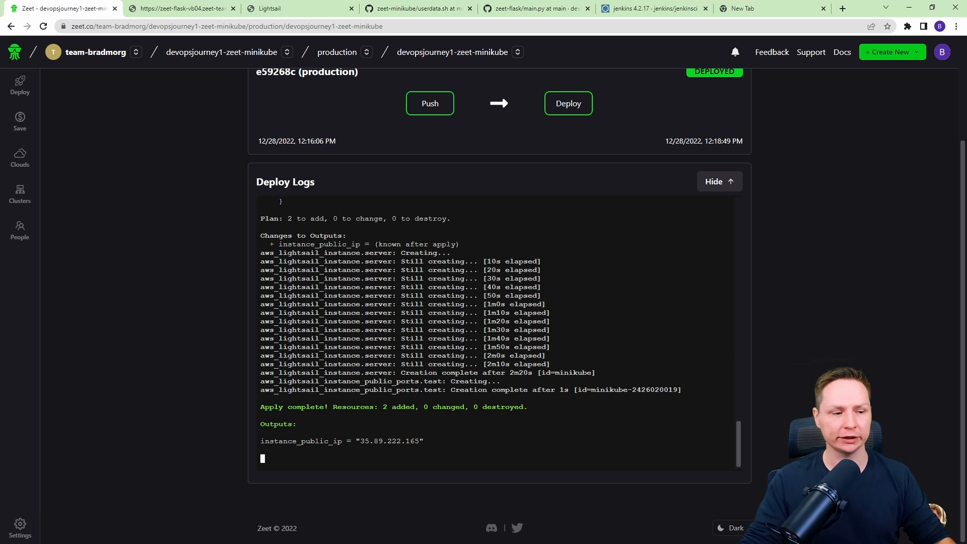
pyautogui.hotkey('alt', 'Tab')
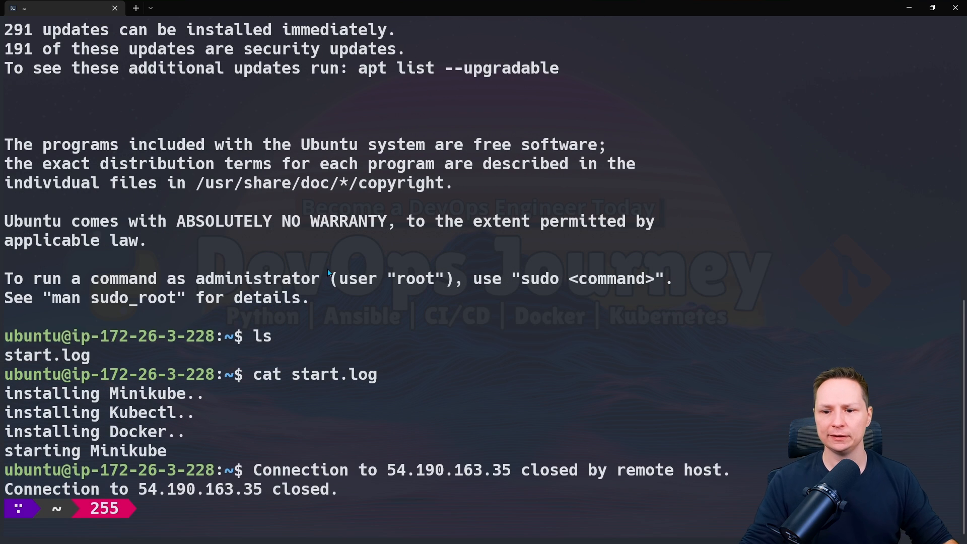
pyautogui.hotkey('ctrl', 'l')
pyautogui.write('ssh jenkinsci/jenkins')
pyautogui.press('Return')
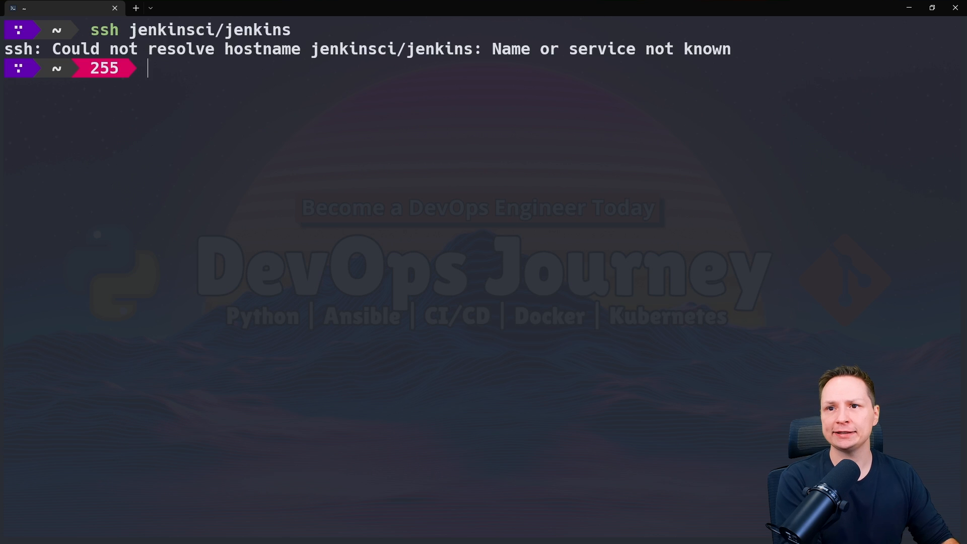
# SSH into the new instance at 35.89.222.165 as ubuntu, accept the host key, and print start.log.
pyautogui.press('Up')
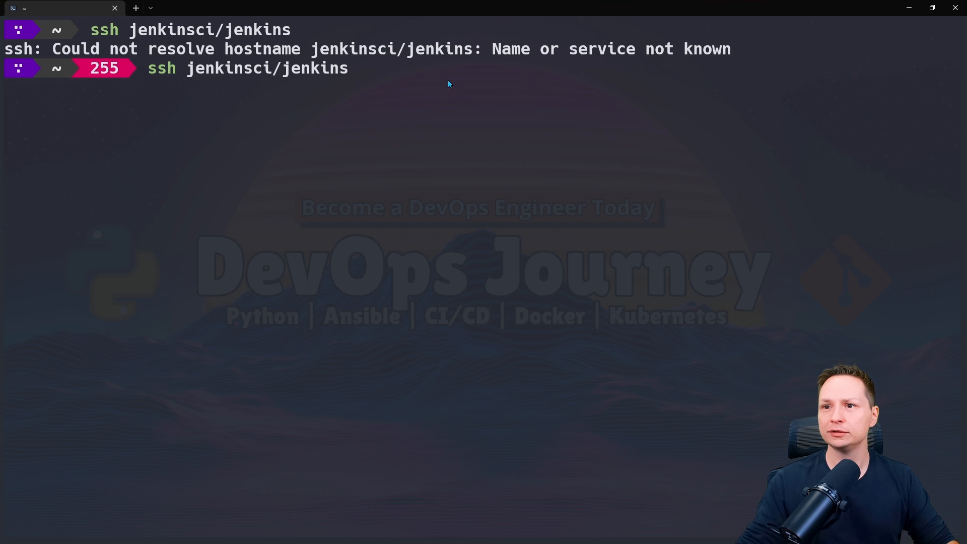
pyautogui.press('BackSpace')
pyautogui.press('BackSpace')
pyautogui.press('BackSpace')
pyautogui.press('BackSpace')
pyautogui.press('BackSpace')
pyautogui.press('BackSpace')
pyautogui.press('BackSpace')
pyautogui.press('BackSpace')
pyautogui.press('BackSpace')
pyautogui.press('BackSpace')
pyautogui.press('BackSpace')
pyautogui.press('BackSpace')
pyautogui.press('BackSpace')
pyautogui.press('BackSpace')
pyautogui.press('BackSpace')
pyautogui.press('BackSpace')
pyautogui.press('BackSpace')
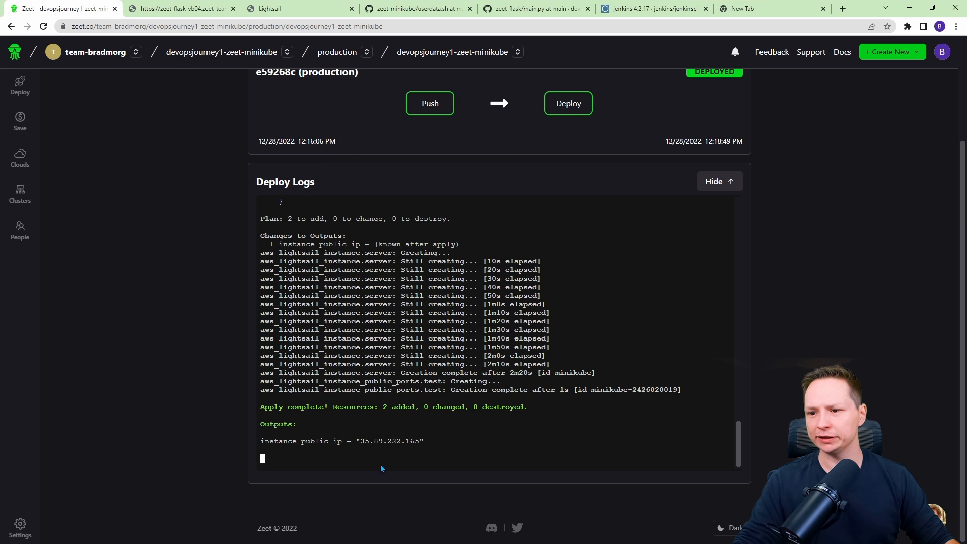
pyautogui.moveTo(420, 441); pyautogui.dragTo(359, 440)
pyautogui.rightClick(368, 442)
pyautogui.click(383, 295)
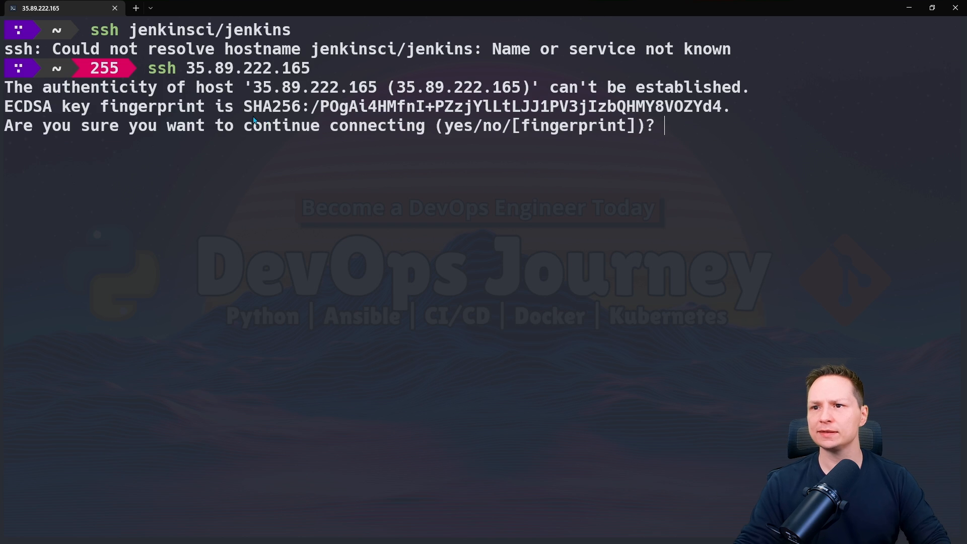
pyautogui.write('yes')
pyautogui.press('Return')
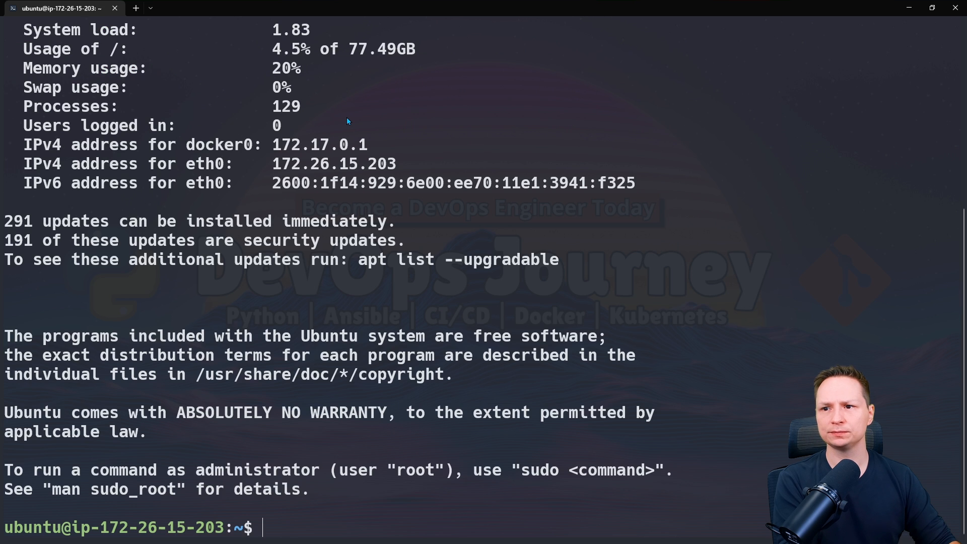
pyautogui.write('cat start.log')
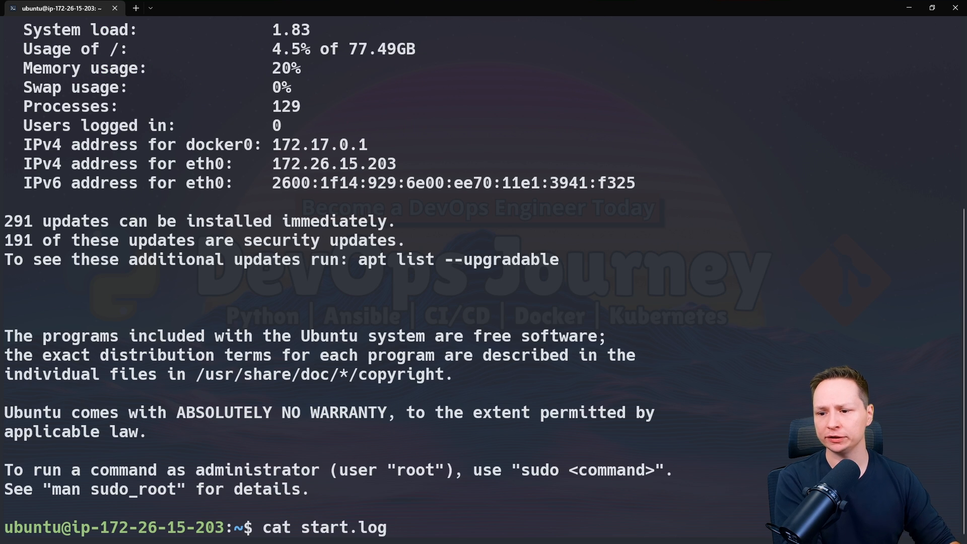
pyautogui.press('Return')
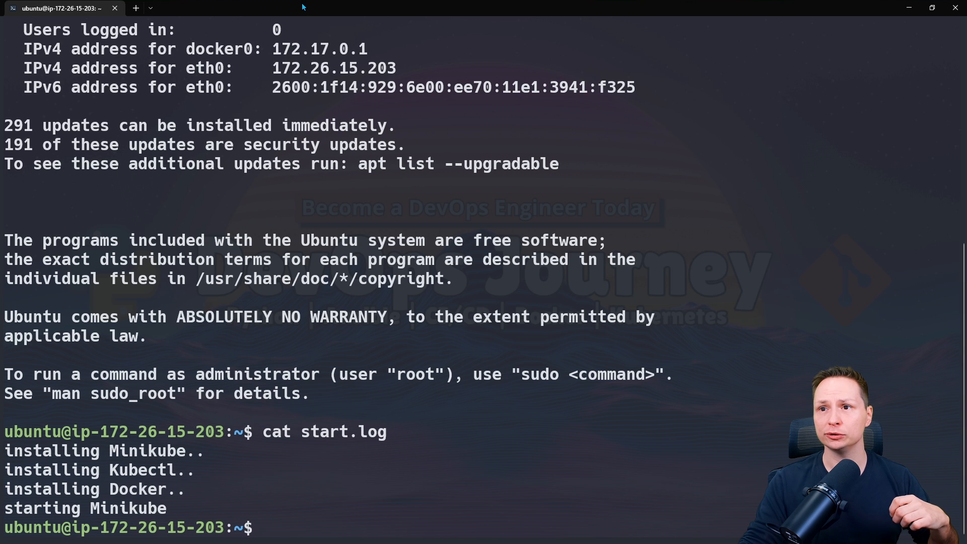
# Review userdata.sh again, comparing its start.log messages with the server's log.
pyautogui.moveTo(303, 7); pyautogui.dragTo(116, 113)
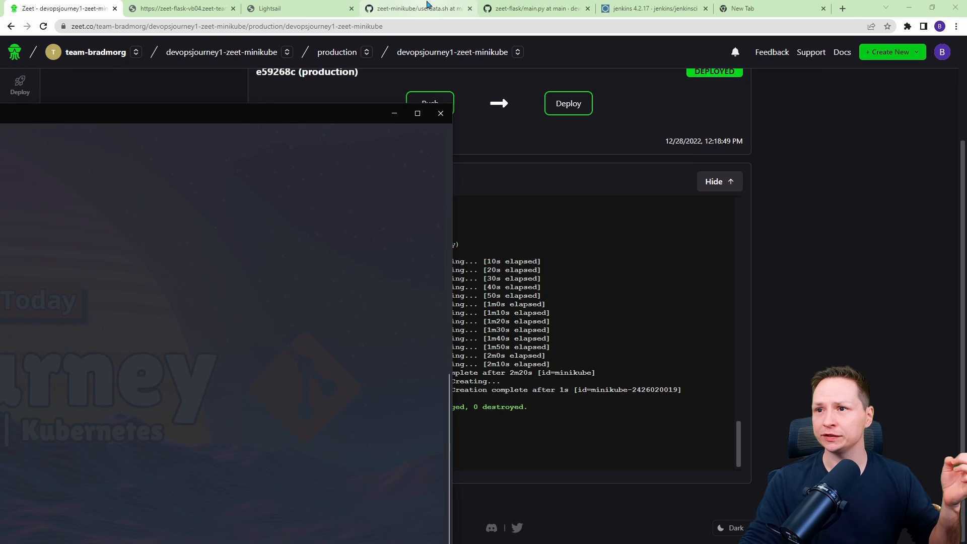
pyautogui.click(410, 8)
pyautogui.scroll(-1, 201, 192)
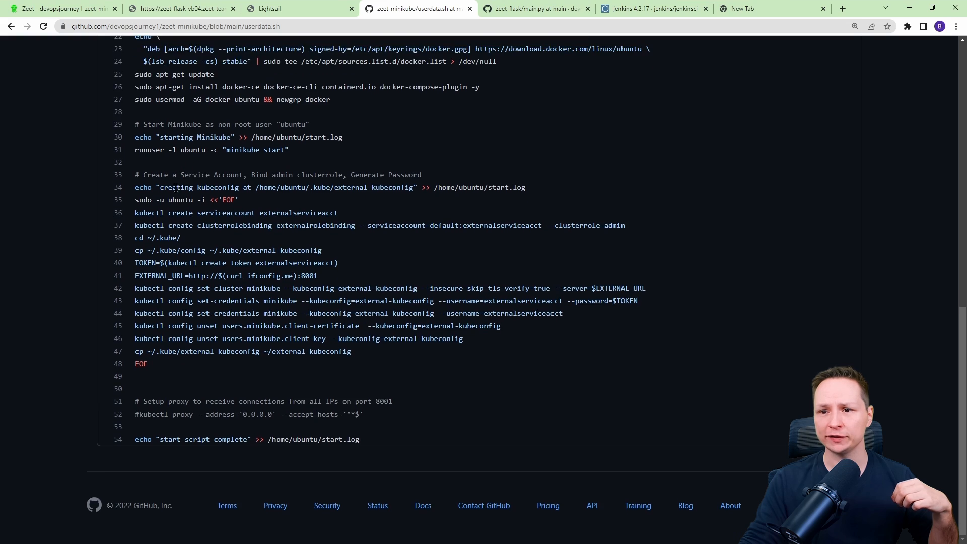
pyautogui.scroll(2, 212, 206)
pyautogui.scroll(5, 211, 240)
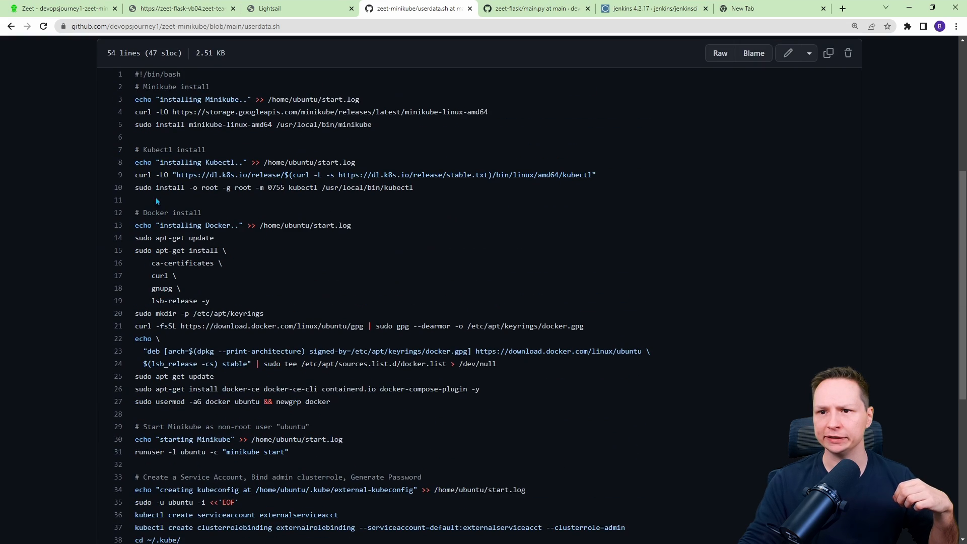
pyautogui.scroll(3, 222, 166)
pyautogui.moveTo(268, 201); pyautogui.dragTo(367, 201)
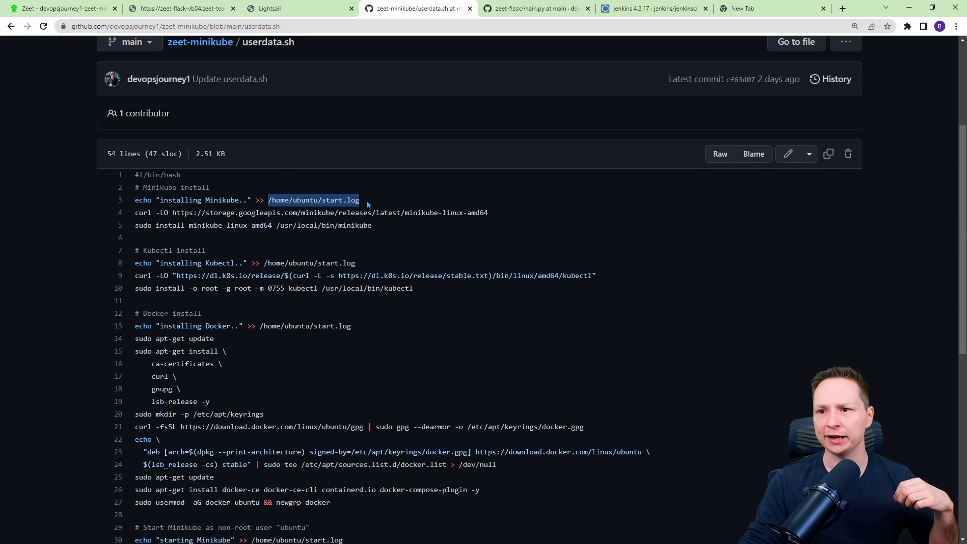
pyautogui.scroll(-1, 365, 209)
pyautogui.scroll(-8, 366, 209)
pyautogui.scroll(2, 366, 423)
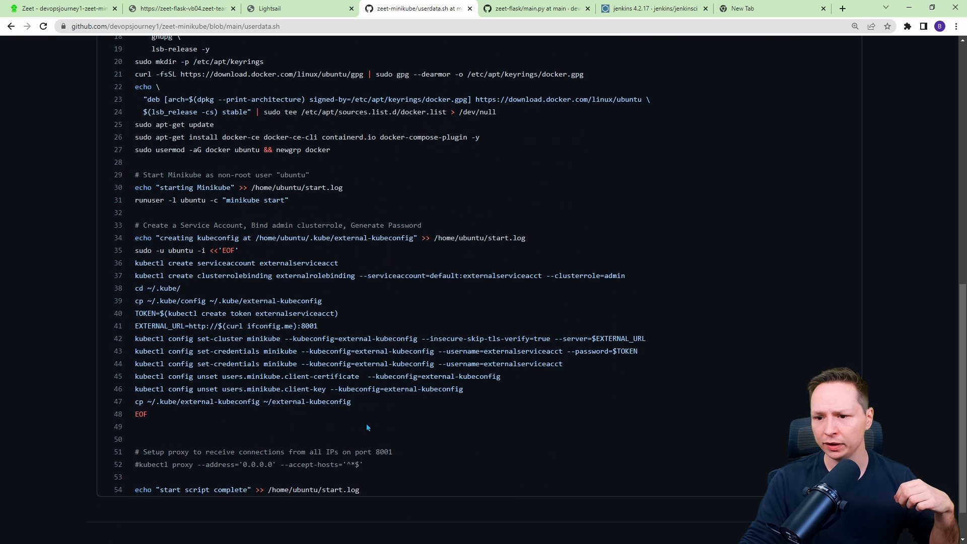
pyautogui.moveTo(333, 486); pyautogui.dragTo(250, 493)
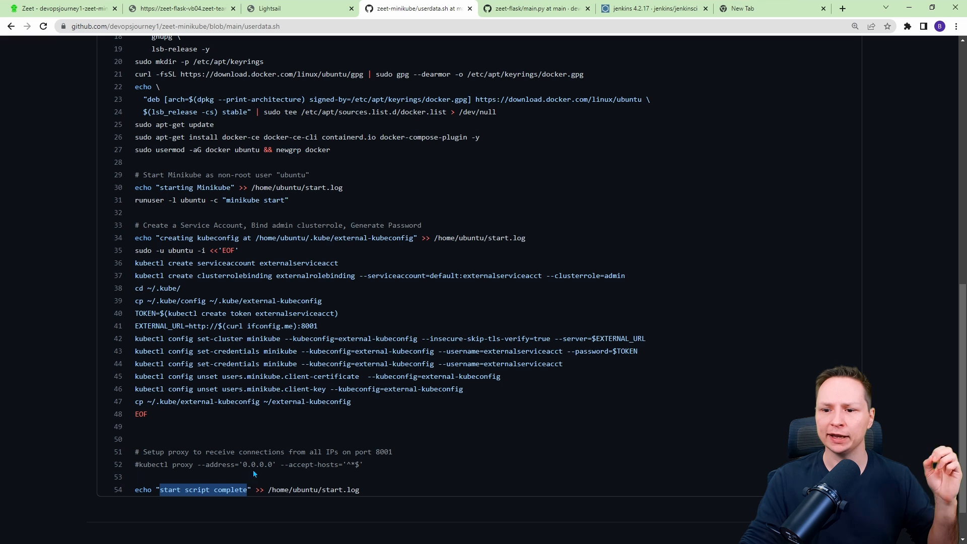
pyautogui.moveTo(415, 237); pyautogui.dragTo(332, 238)
# Follow start.log with tail -f until the start script completes, then stop it.
pyautogui.hotkey('alt', 'Tab')
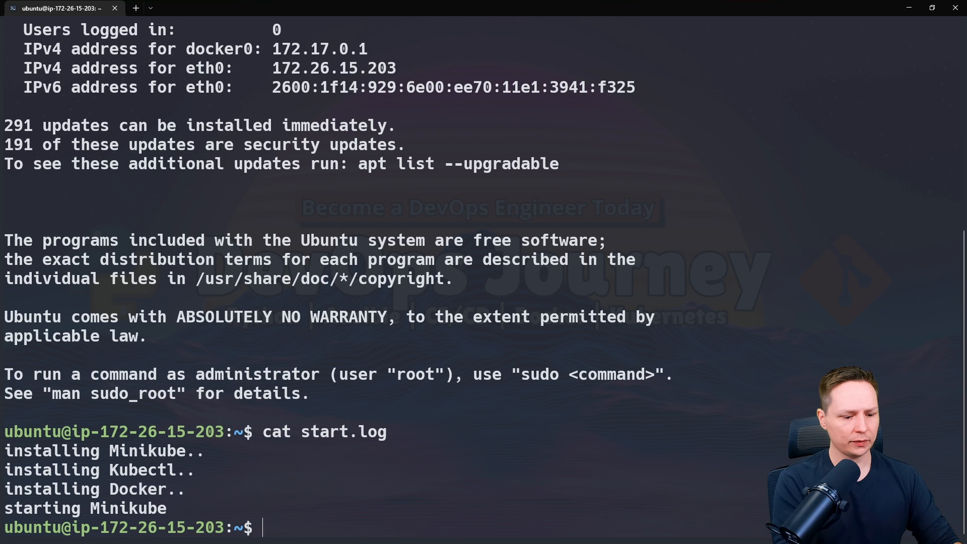
pyautogui.write('tail -f star')
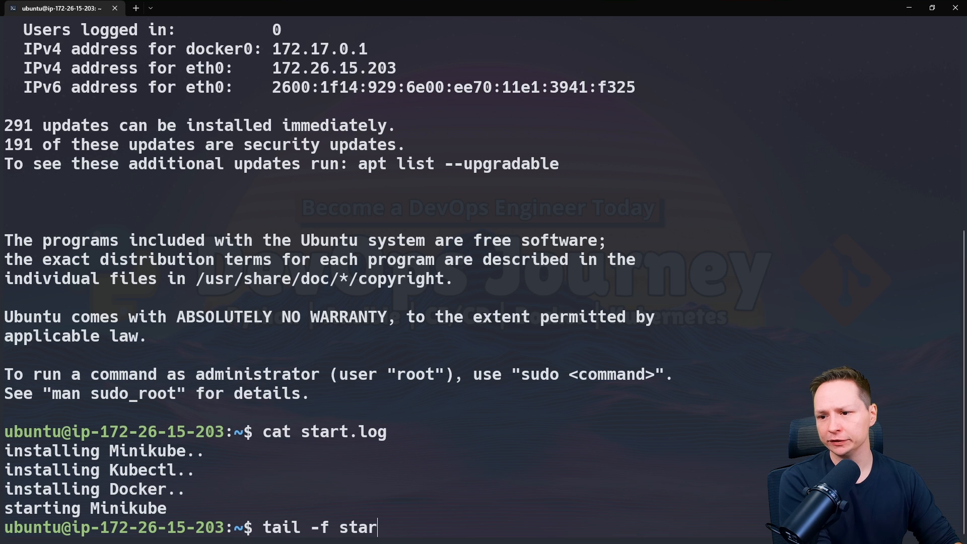
pyautogui.write('t.log')
pyautogui.press('Return')
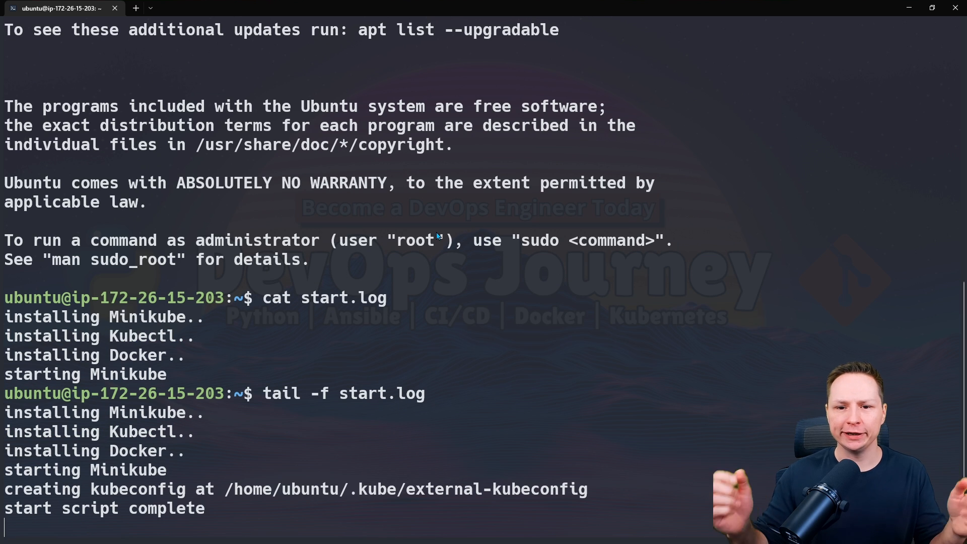
pyautogui.hotkey('ctrl', 'c')
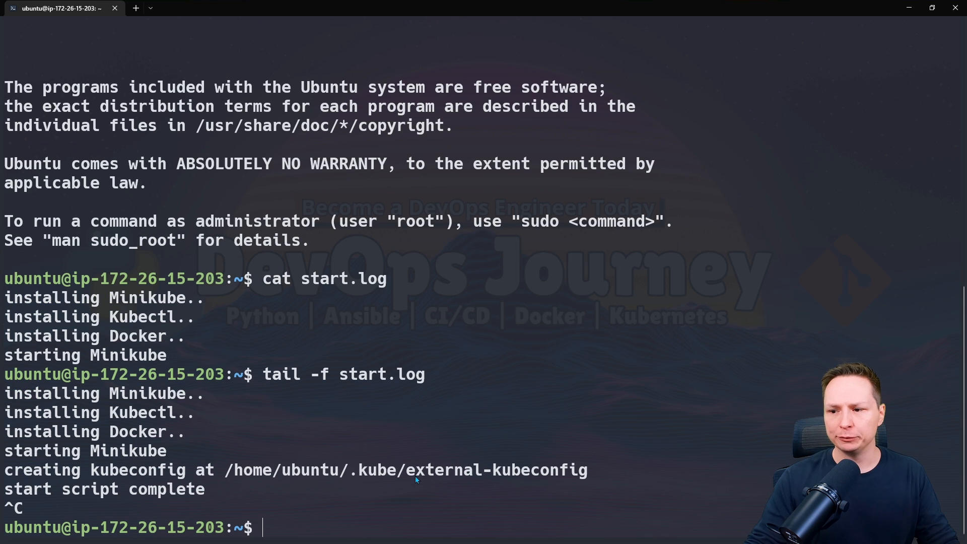
# Display the file /home/ubuntu/.kube/external-kubeconfig with cat and scroll through it.
pyautogui.moveTo(231, 472); pyautogui.dragTo(586, 475)
pyautogui.rightClick(582, 474)
pyautogui.rightClick(410, 395)
pyautogui.press('Return')
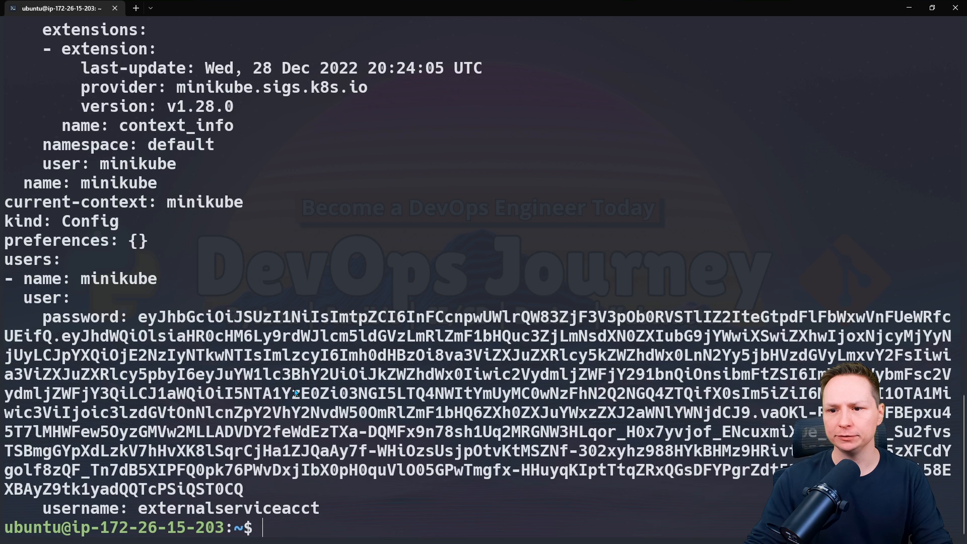
pyautogui.scroll(6, 285, 476)
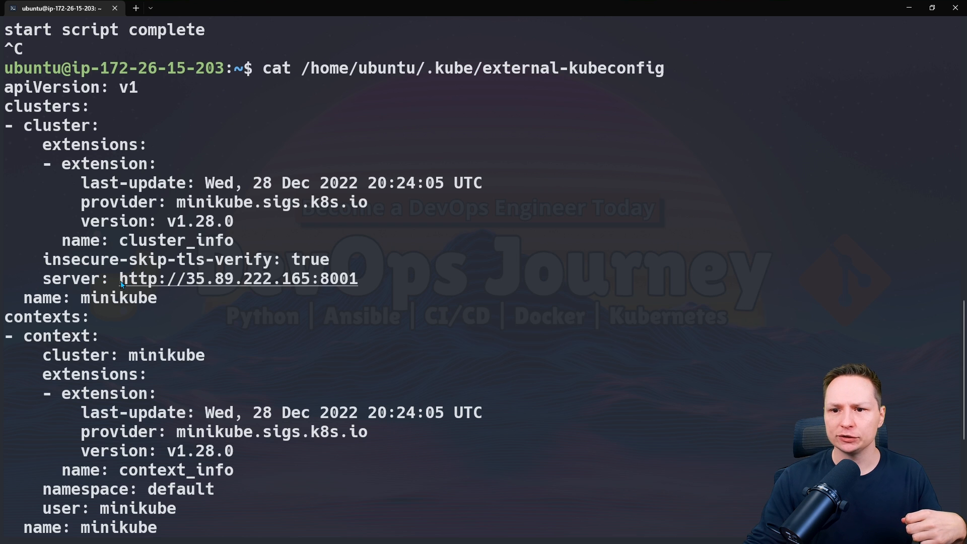
# Select and copy the full contents of the external kubeconfig from the terminal output.
pyautogui.moveTo(120, 278); pyautogui.dragTo(321, 282)
pyautogui.click(298, 288)
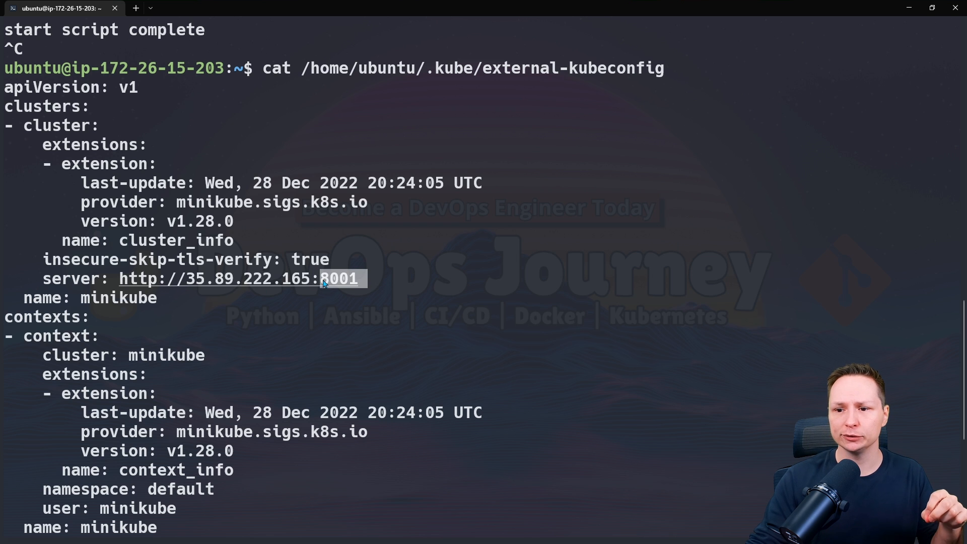
pyautogui.scroll(-6, 41, 276)
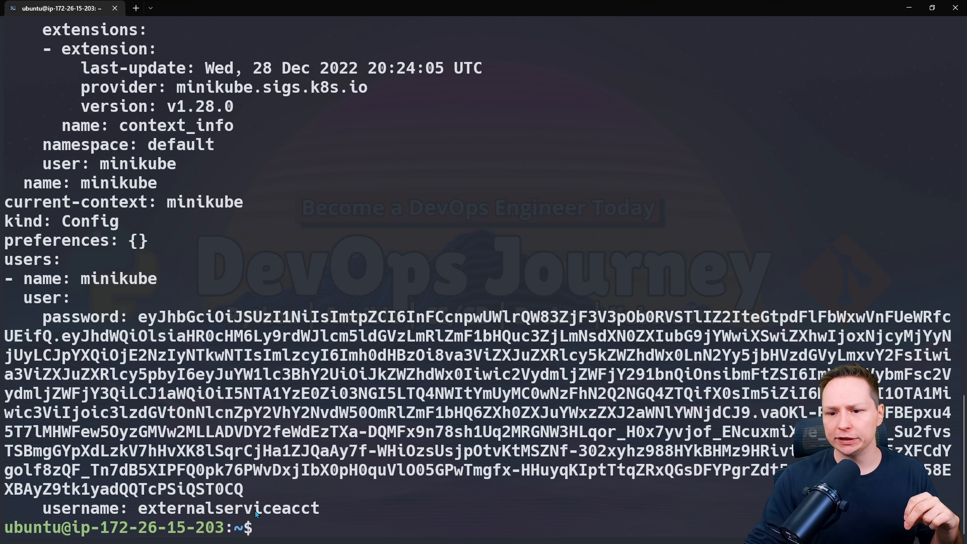
pyautogui.moveTo(323, 514); pyautogui.dragTo(53, 505)
pyautogui.moveTo(250, 487); pyautogui.dragTo(4, 316)
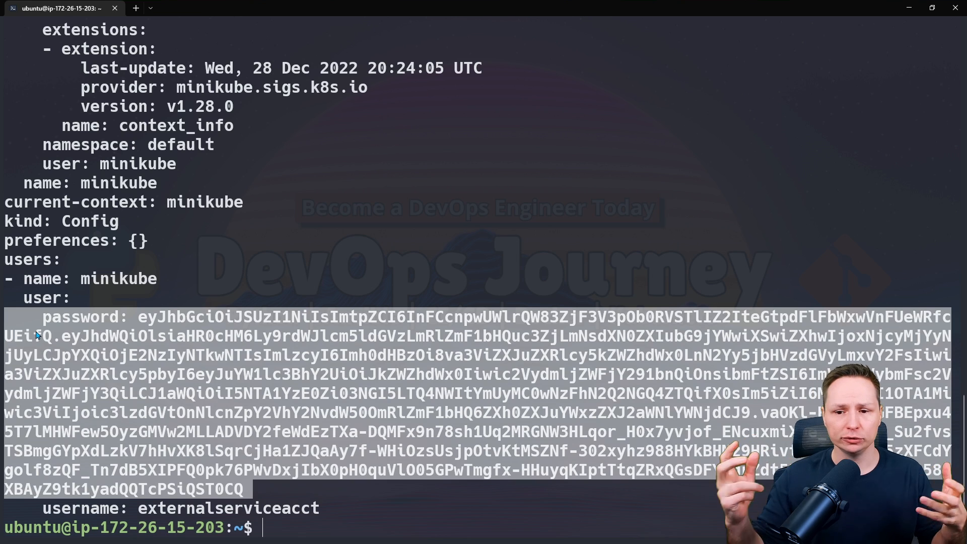
pyautogui.click(342, 425)
pyautogui.moveTo(326, 506); pyautogui.dragTo(12, 270)
pyautogui.scroll(13, 5, 433)
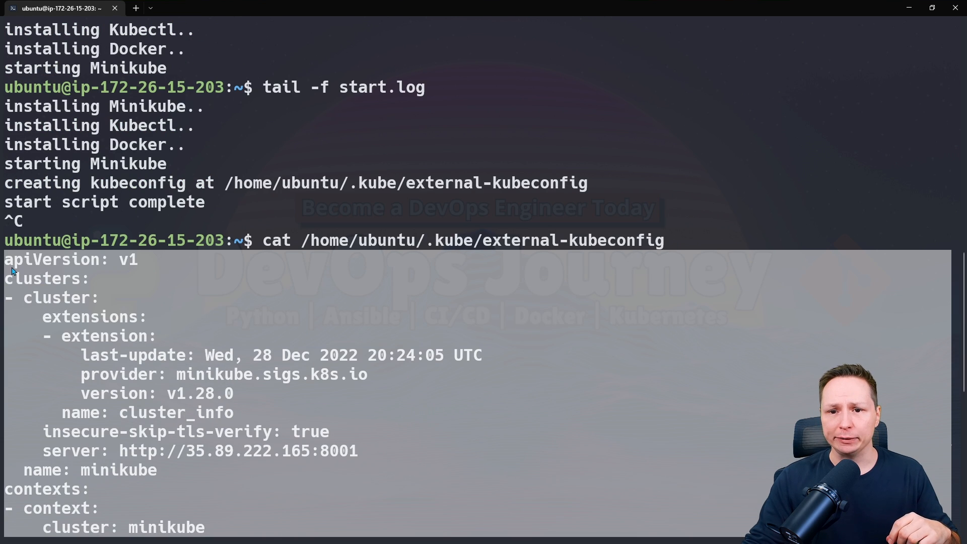
pyautogui.rightClick(49, 277)
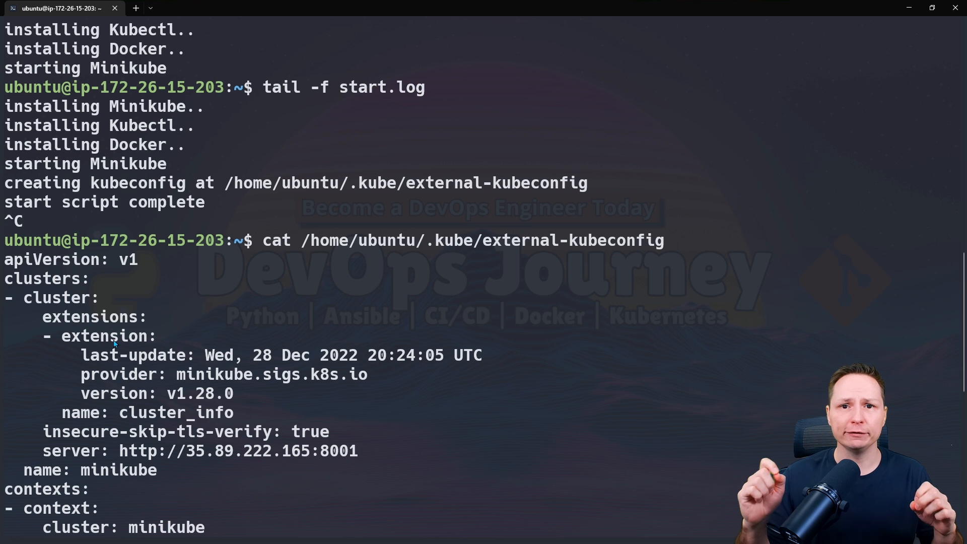
# Clear the terminal, copy the kubectl proxy command from the repository readme, and run it in the background on the server.
pyautogui.hotkey('ctrl', 'l')
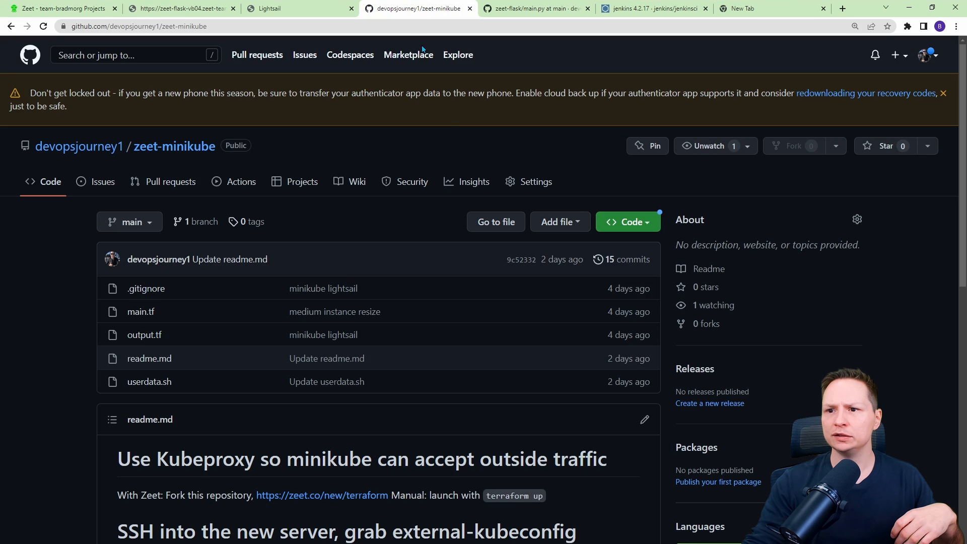
pyautogui.scroll(-8, 565, 203)
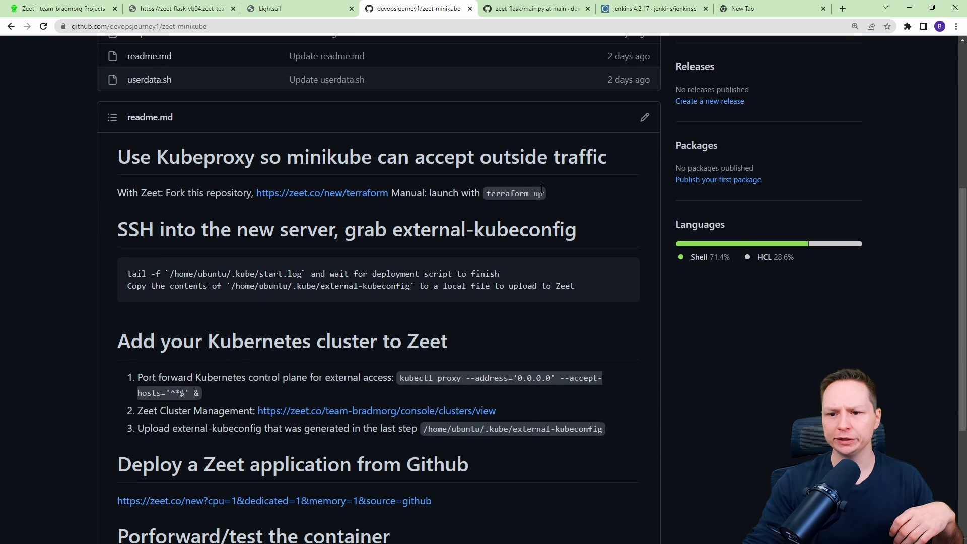
pyautogui.moveTo(404, 278)
pyautogui.mouseDown()
pyautogui.moveTo(495, 278)
pyautogui.moveTo(408, 296)
pyautogui.mouseUp()
pyautogui.hotkey('ctrl', 'c')
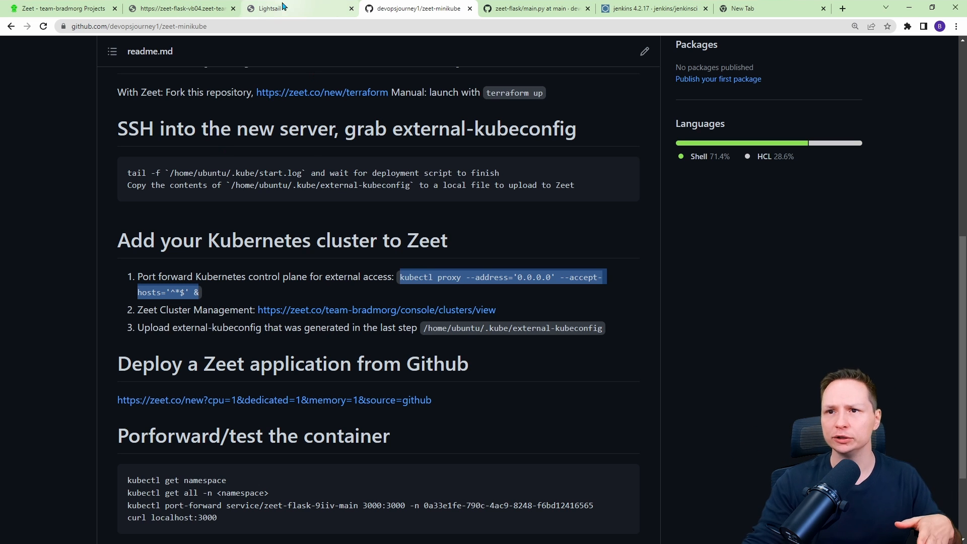
pyautogui.hotkey('alt', 'Tab')
pyautogui.hotkey('ctrl', 'v')
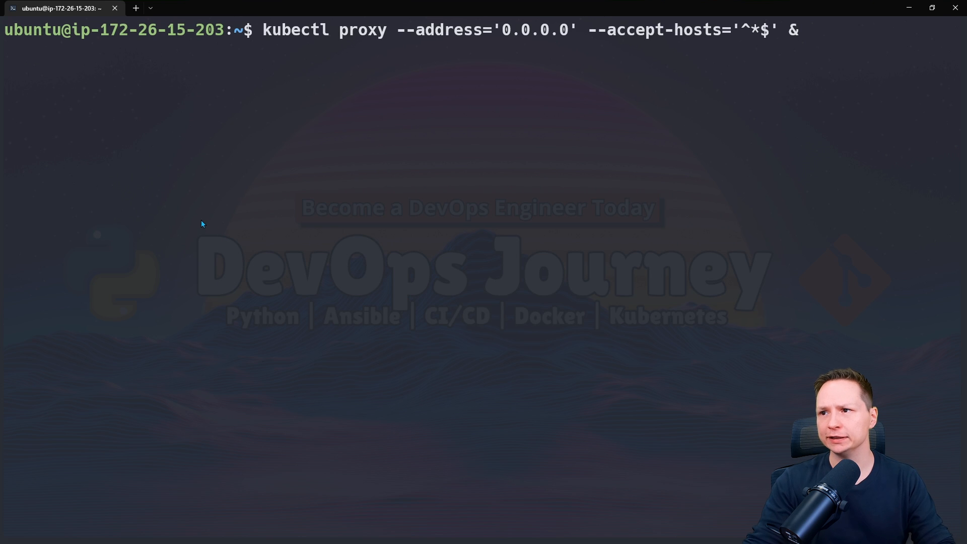
pyautogui.press('Return')
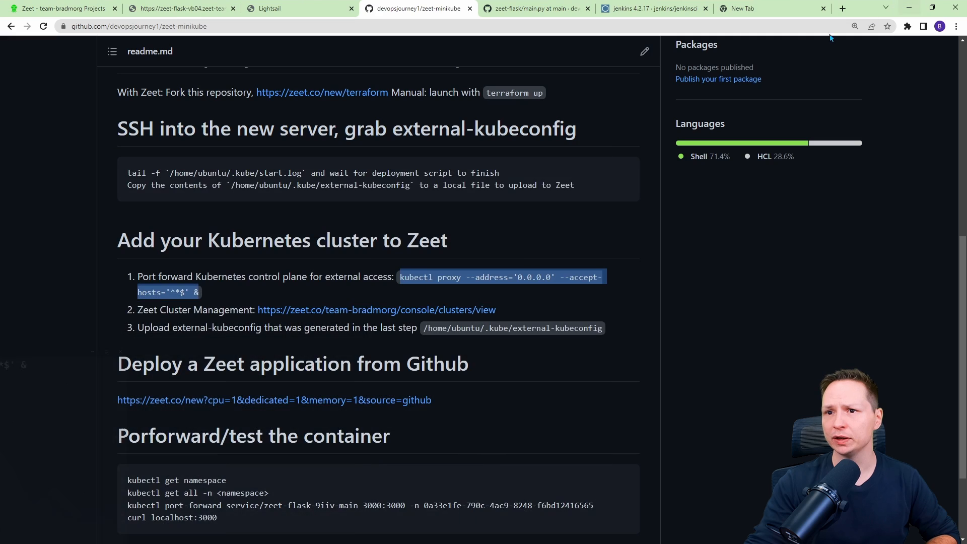
# In Zeet's cluster management, upload external-kubeconfig.yaml from the Desktop to connect the minikube cluster.
pyautogui.click(909, 8)
pyautogui.click(76, 8)
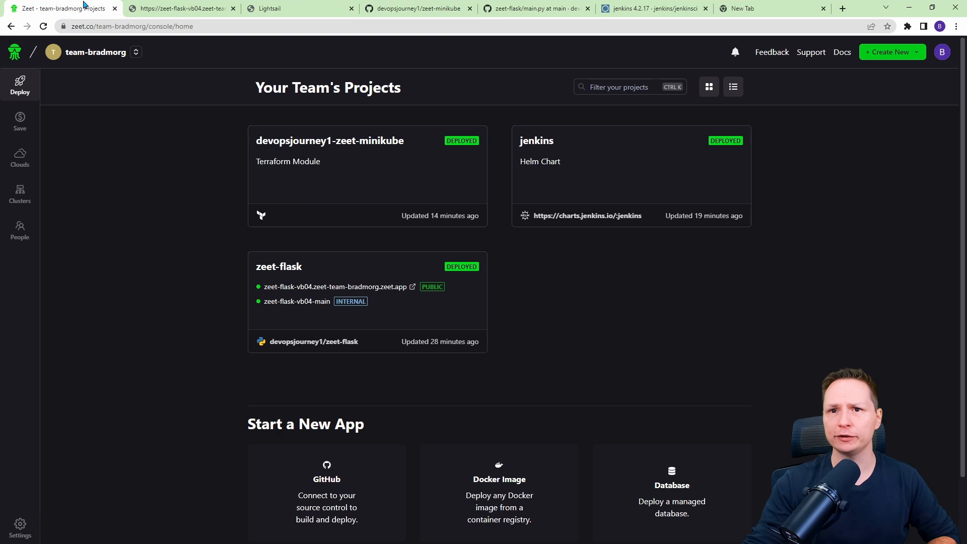
pyautogui.click(19, 195)
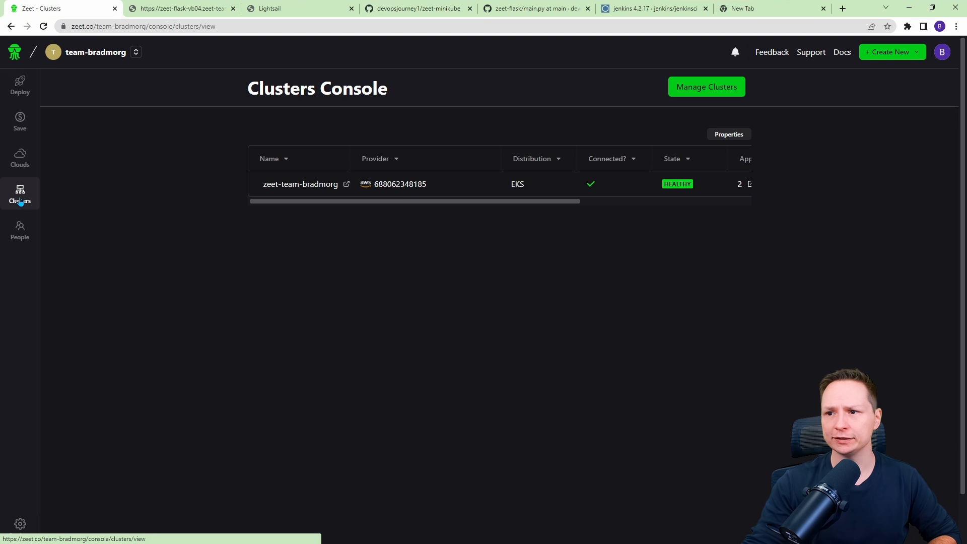
pyautogui.click(715, 89)
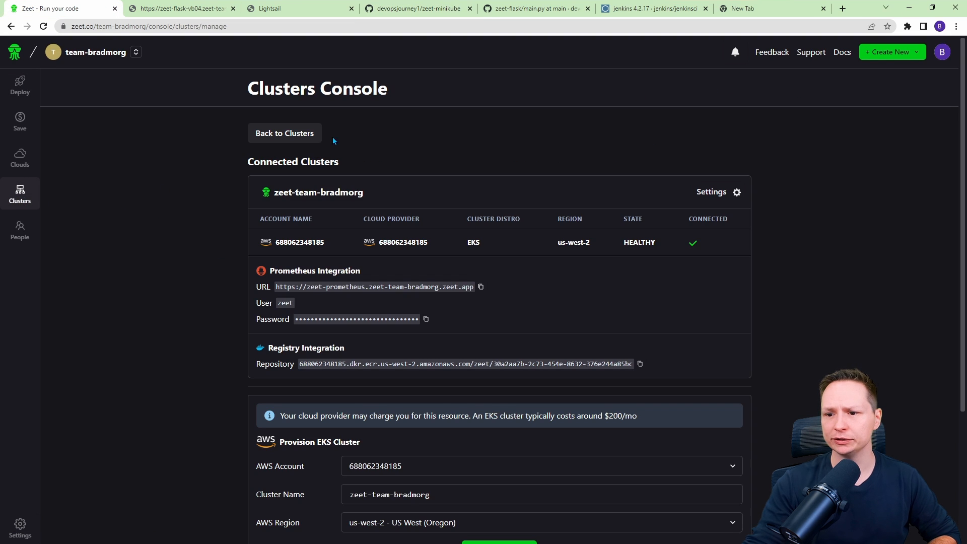
pyautogui.scroll(-4, 297, 148)
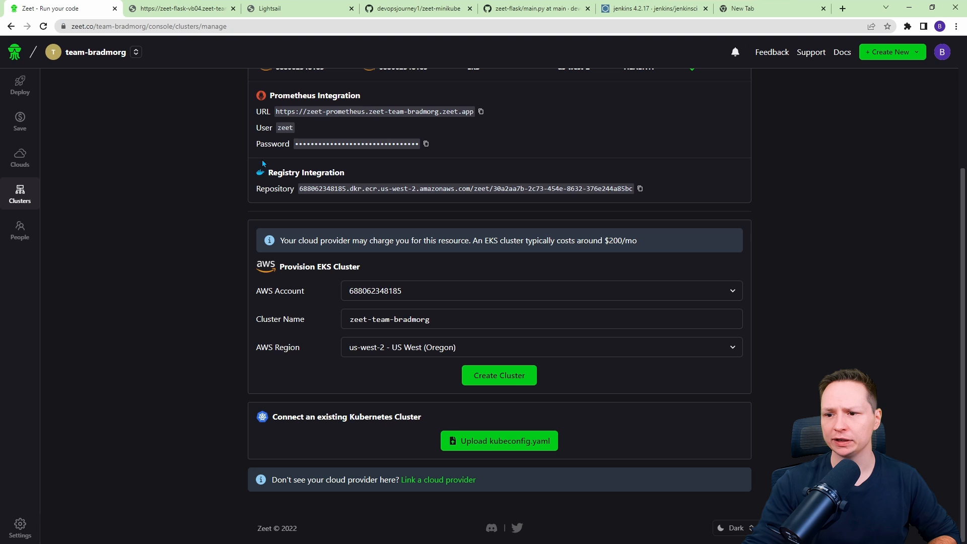
pyautogui.click(475, 443)
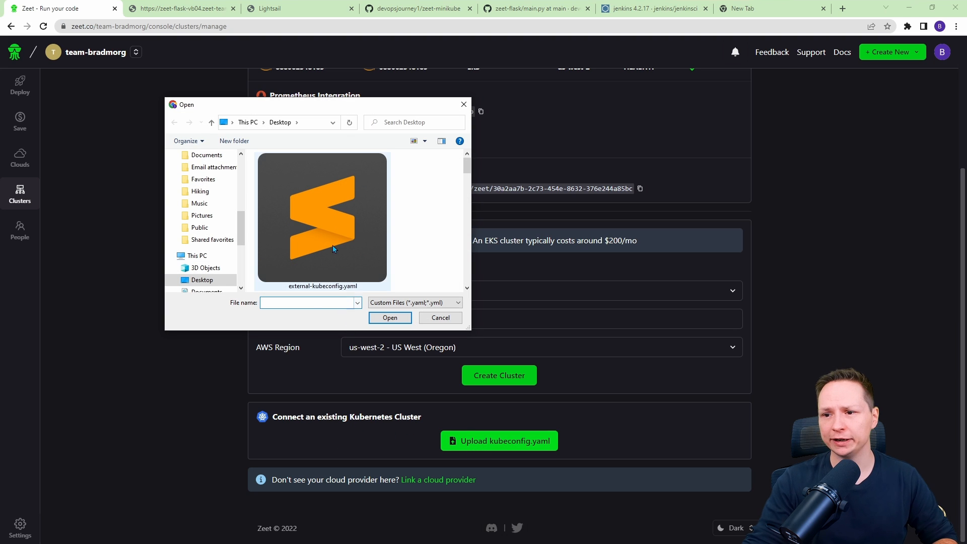
pyautogui.click(332, 248)
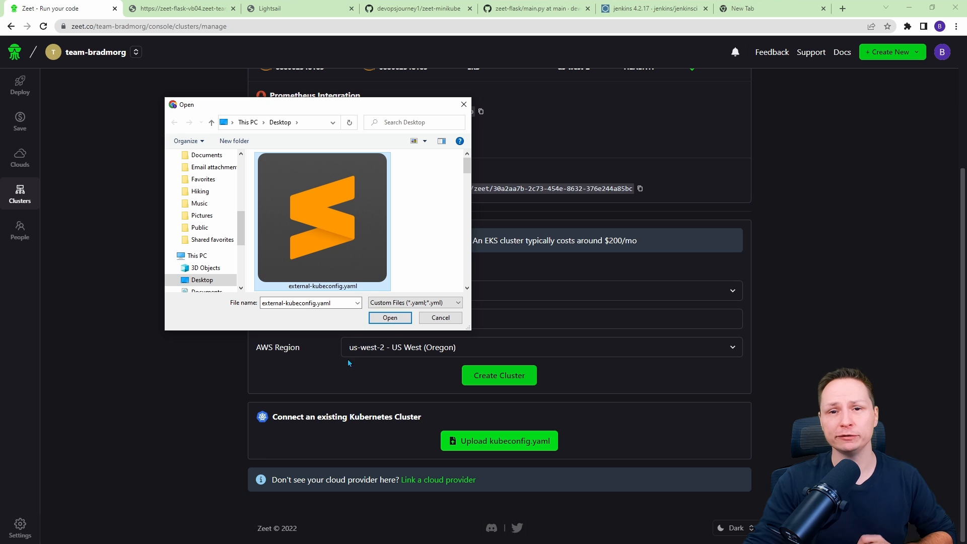
pyautogui.click(389, 317)
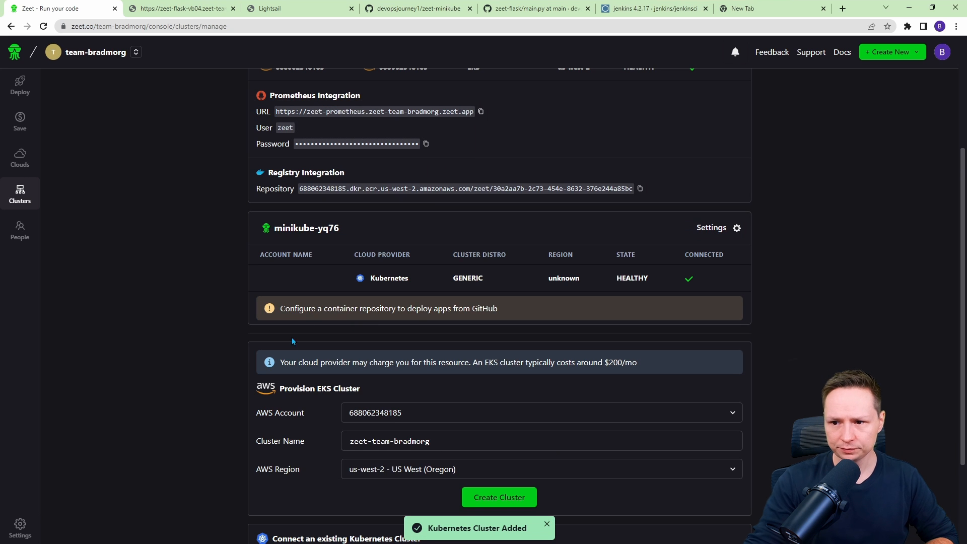
# Examine the minikube instance's IPv4 firewall rules on its Lightsail networking page.
pyautogui.scroll(2, 203, 214)
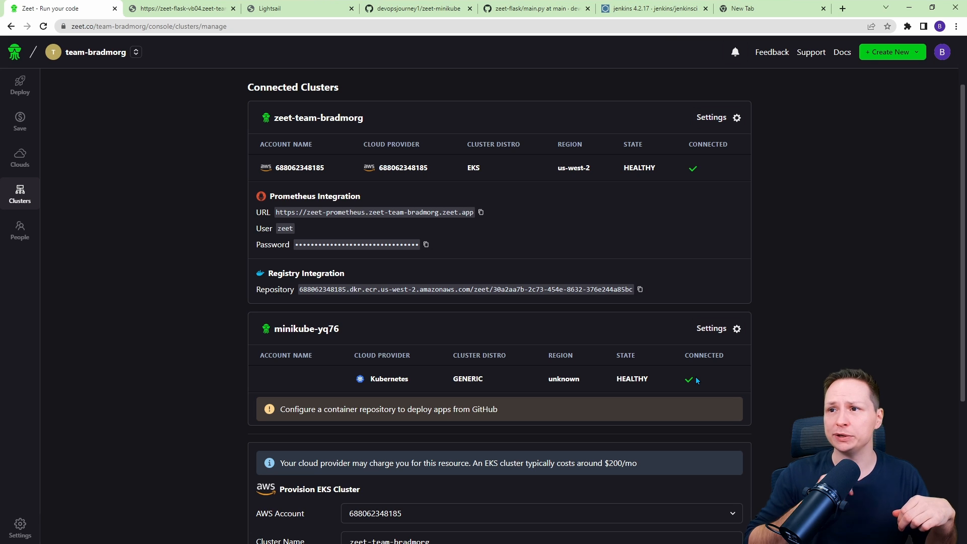
pyautogui.click(282, 8)
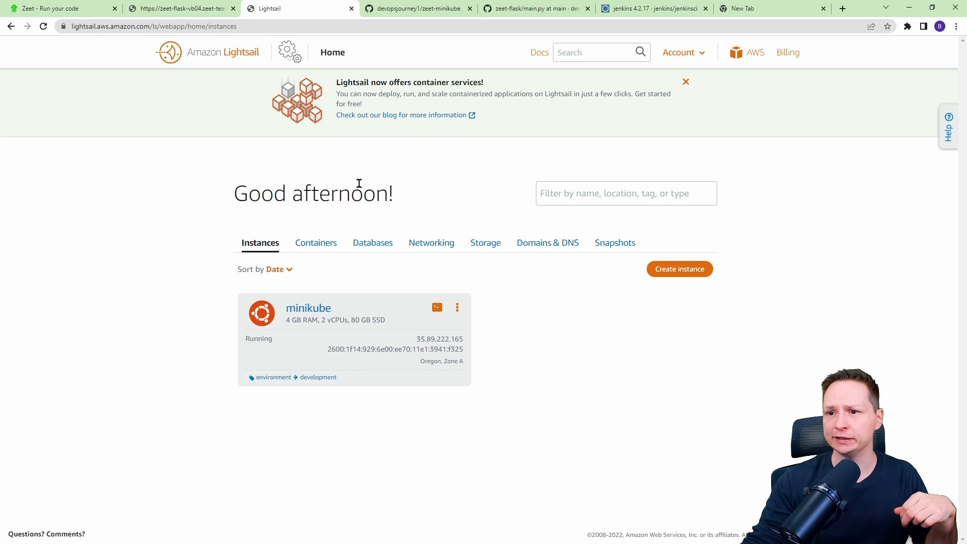
pyautogui.scroll(3, 425, 284)
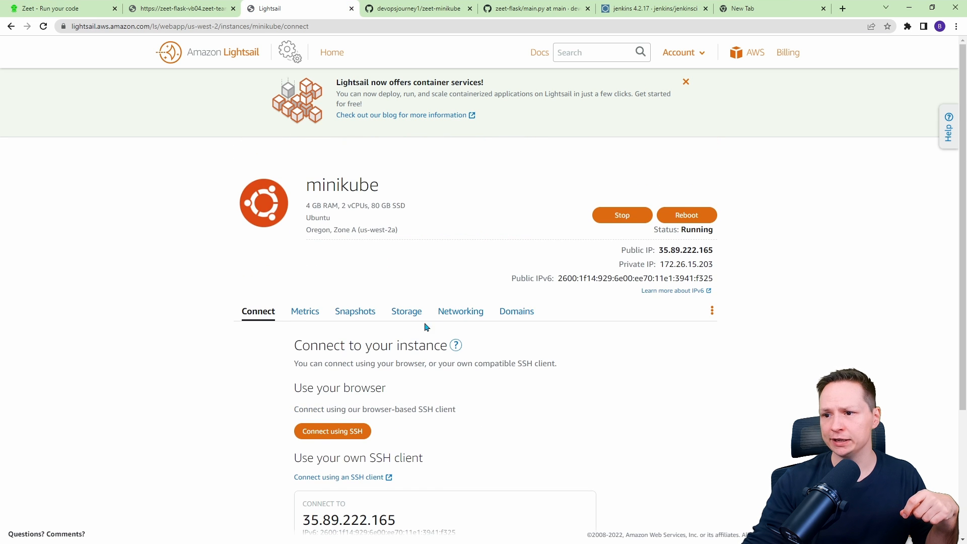
pyautogui.click(444, 313)
pyautogui.scroll(-6, 403, 339)
pyautogui.scroll(-2, 372, 347)
pyautogui.scroll(2, 373, 347)
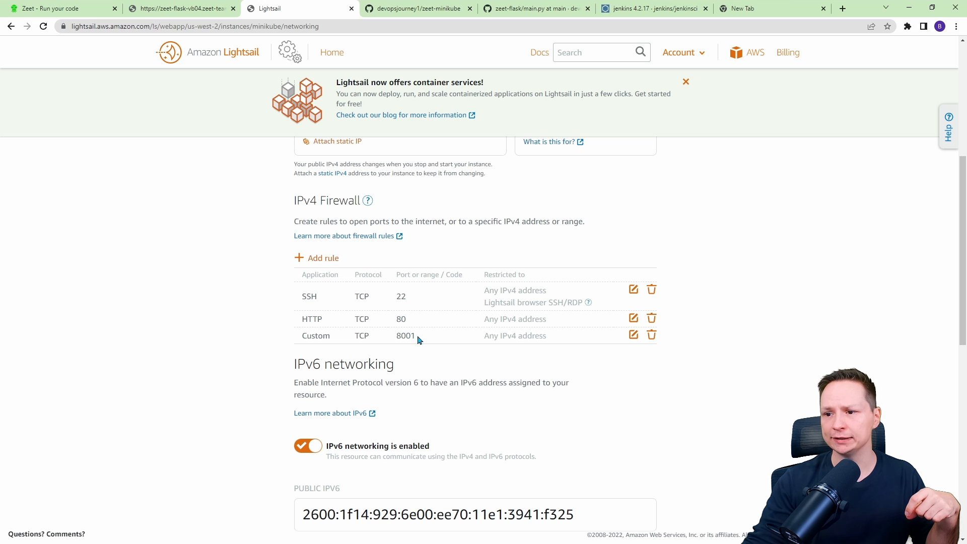
pyautogui.moveTo(418, 336); pyautogui.dragTo(387, 339)
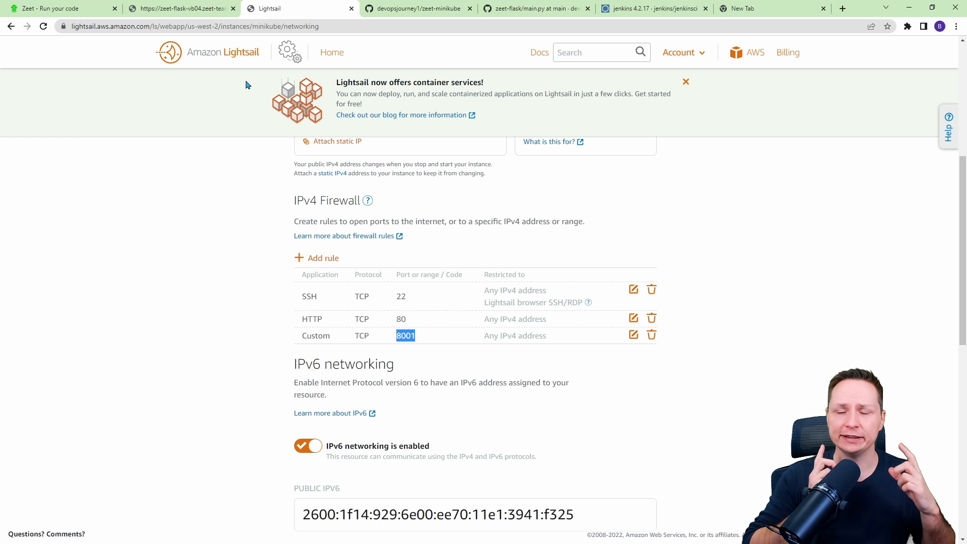
# Start a new app deployment in Zeet from the GitHub repository zeet-flask.
pyautogui.click(91, 8)
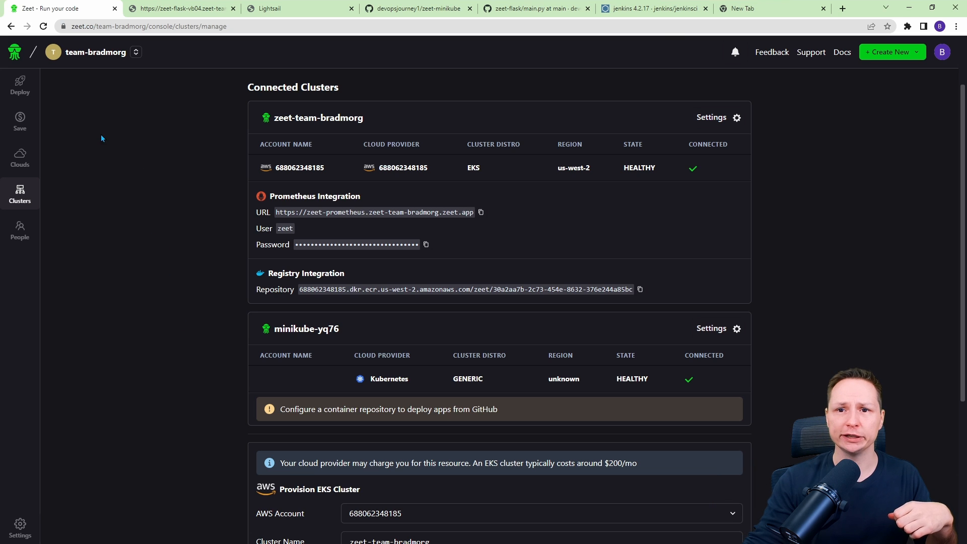
pyautogui.click(20, 86)
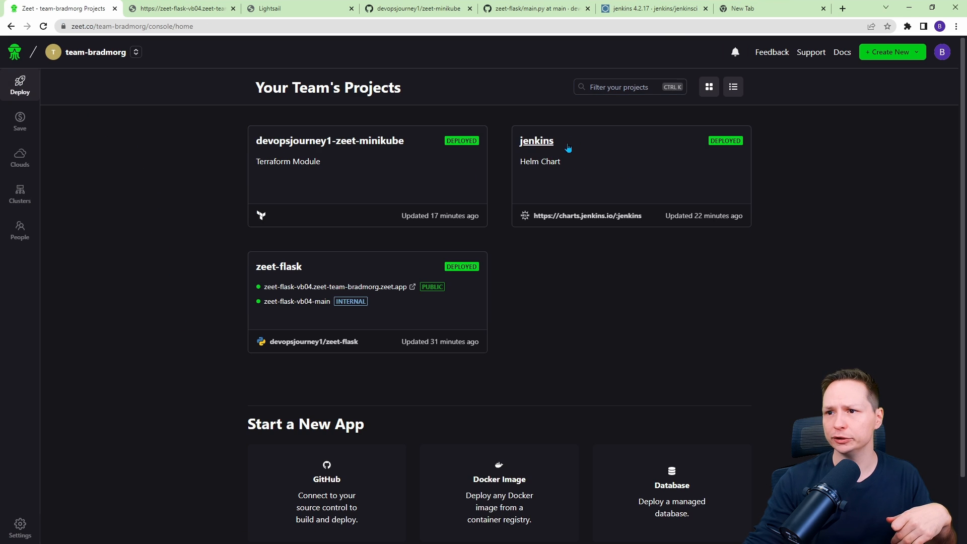
pyautogui.moveTo(878, 58)
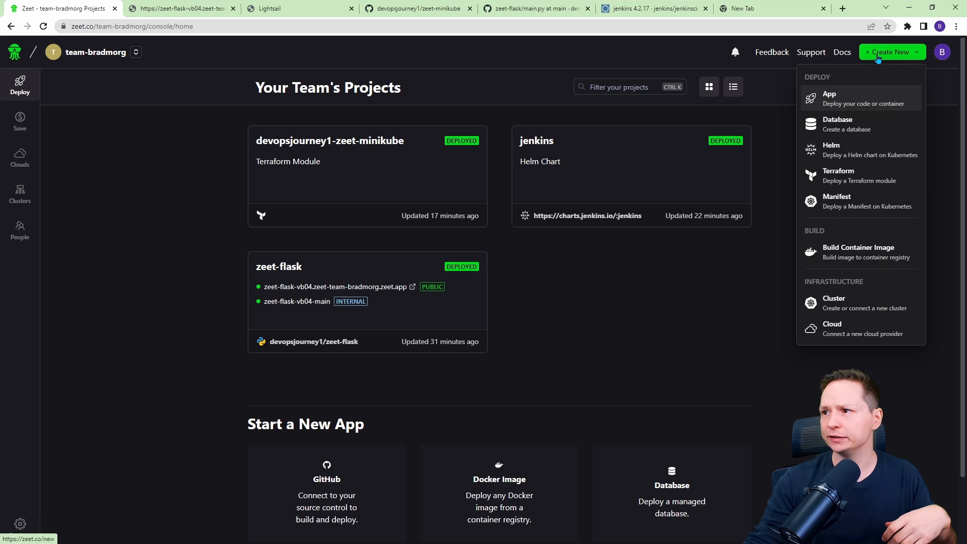
pyautogui.click(834, 108)
pyautogui.click(351, 222)
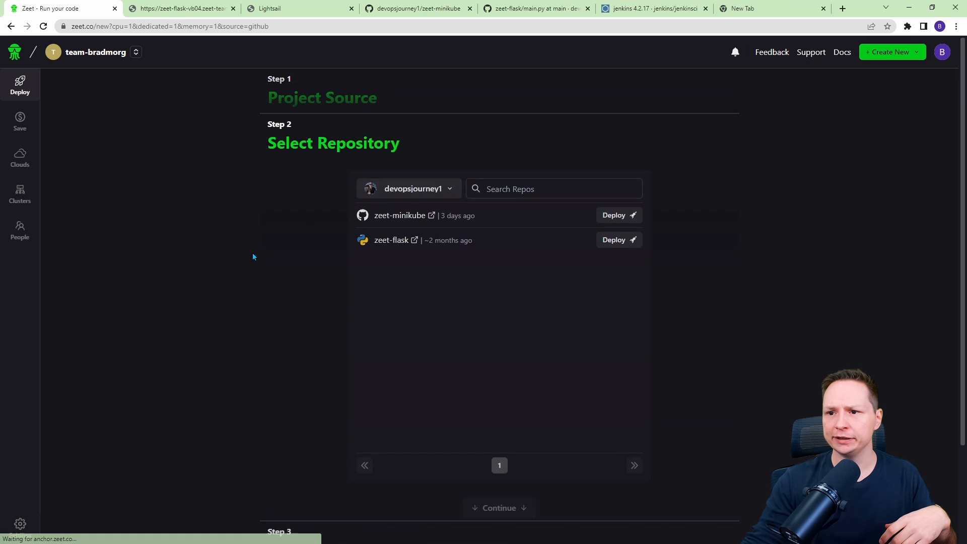
pyautogui.click(616, 240)
# Choose Docker deployment, lower the CPU to 0 cores for the Tiny compute size, and continue.
pyautogui.click(403, 281)
pyautogui.scroll(-4, 318, 340)
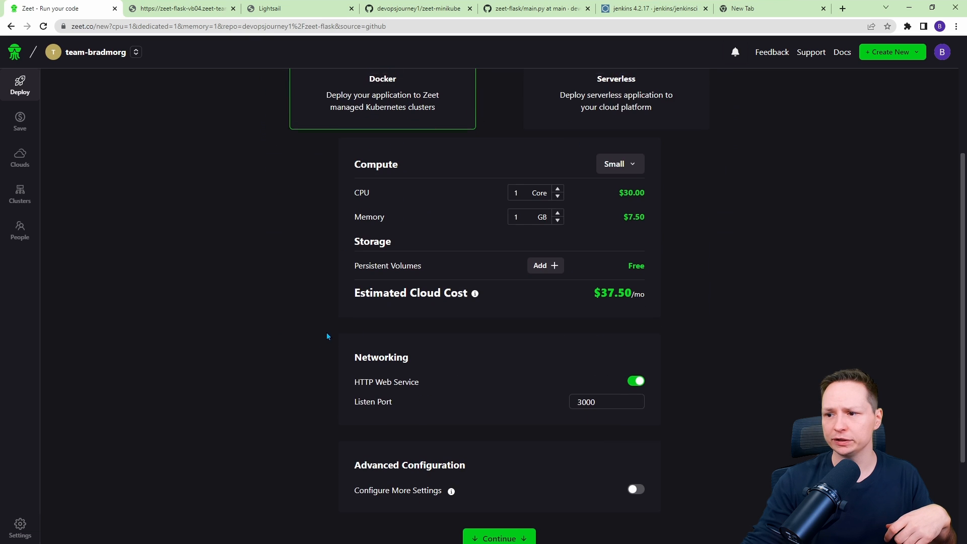
pyautogui.click(557, 191)
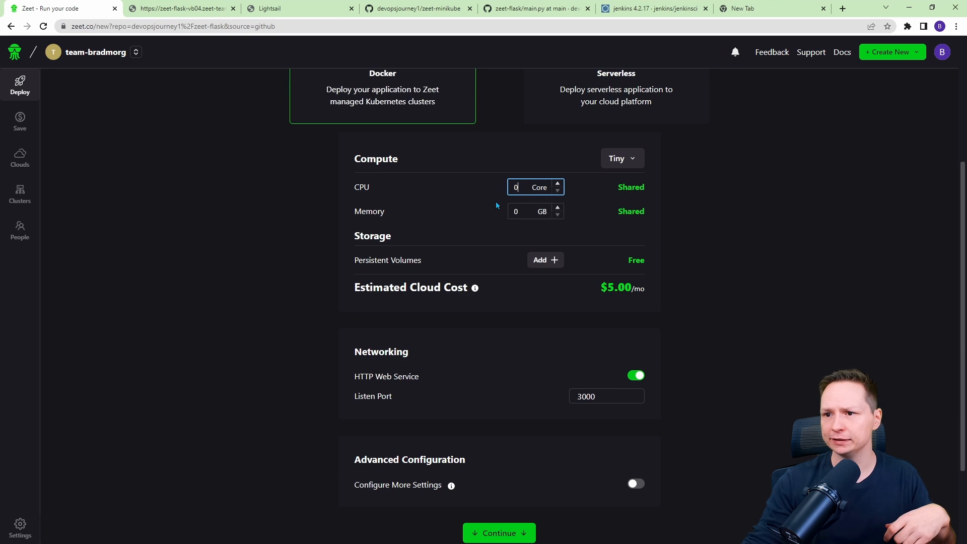
pyautogui.scroll(-2, 498, 408)
pyautogui.click(498, 415)
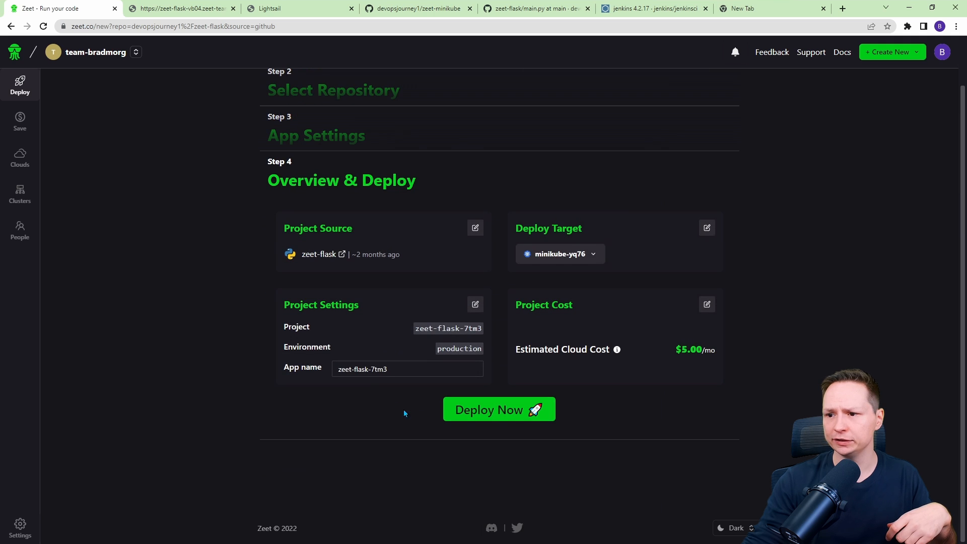
# Select minikube-yq76 as the deploy target and try deploying the app twice.
pyautogui.click(554, 253)
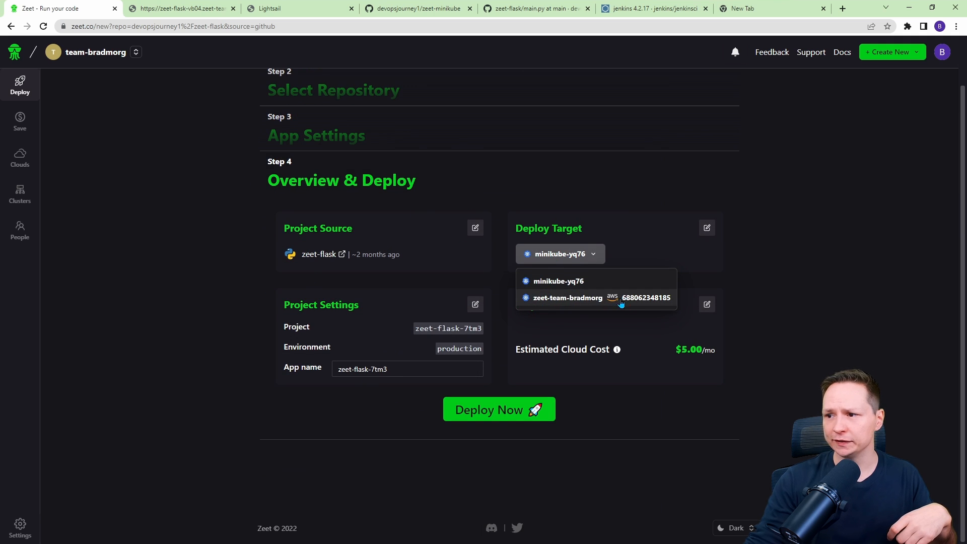
pyautogui.click(550, 282)
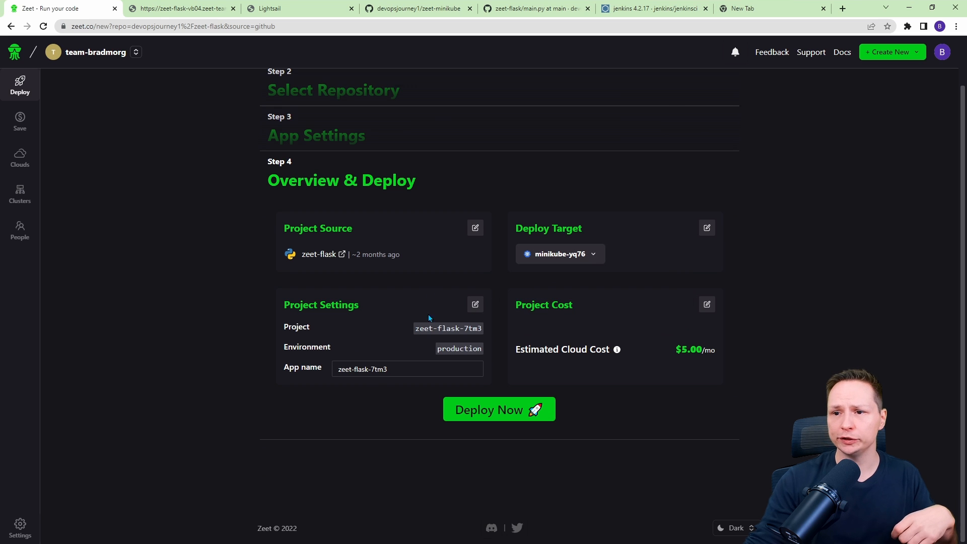
pyautogui.click(529, 410)
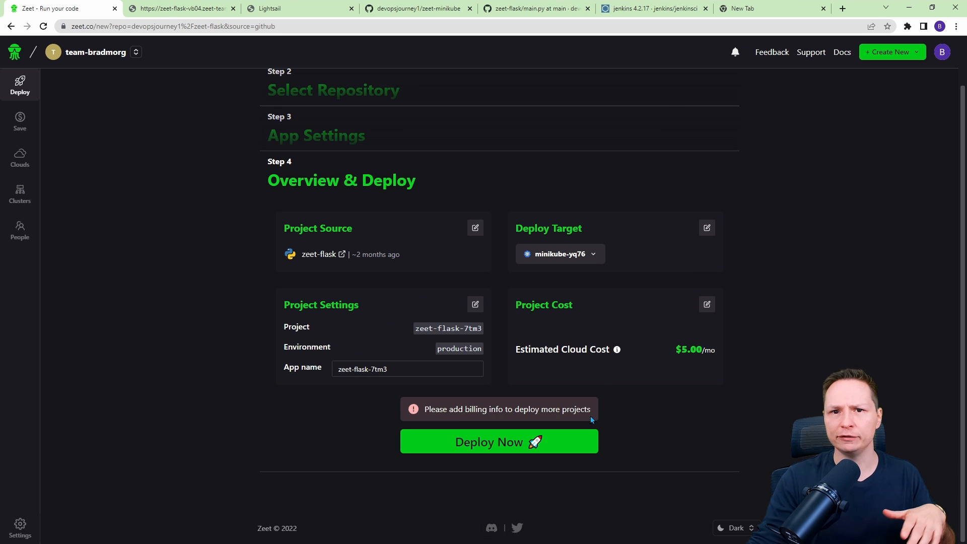
pyautogui.moveTo(592, 409); pyautogui.dragTo(561, 412)
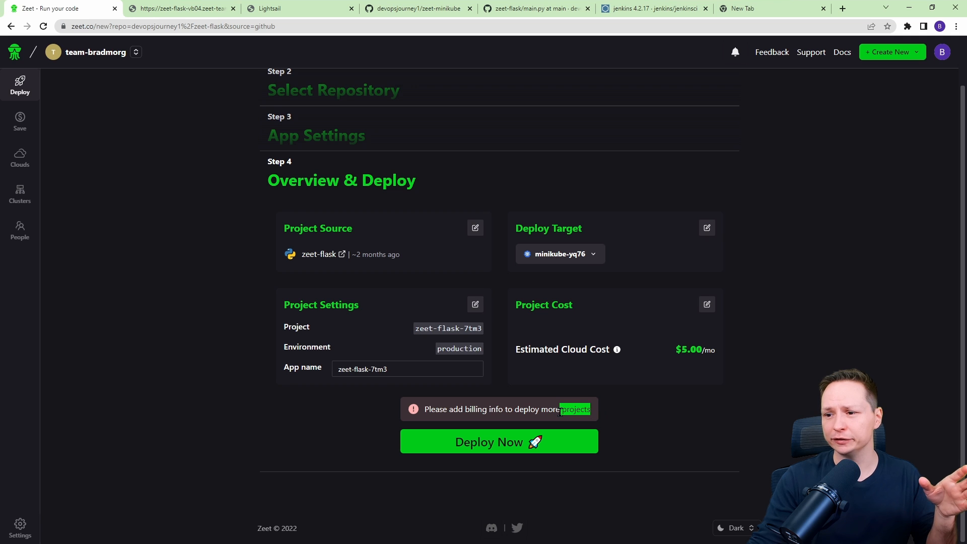
pyautogui.click(546, 425)
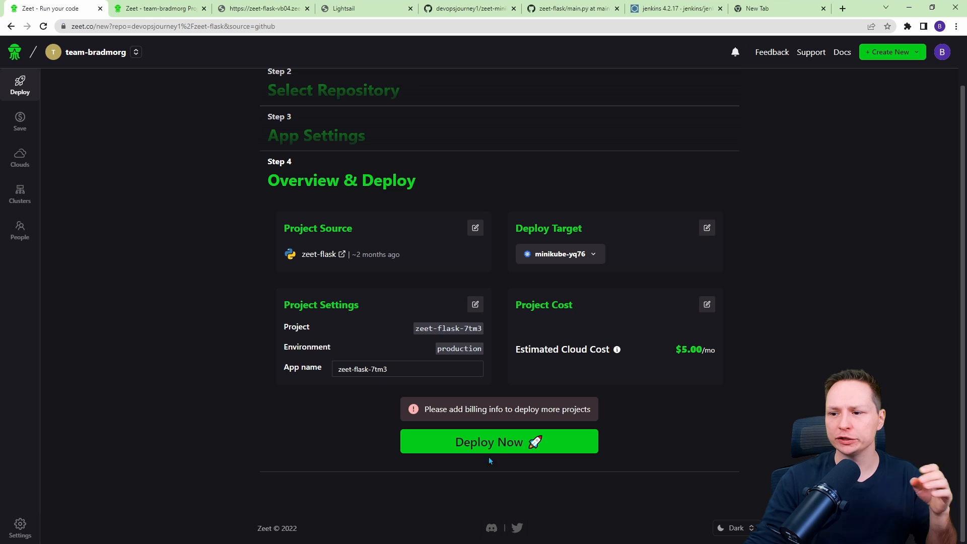
pyautogui.click(484, 445)
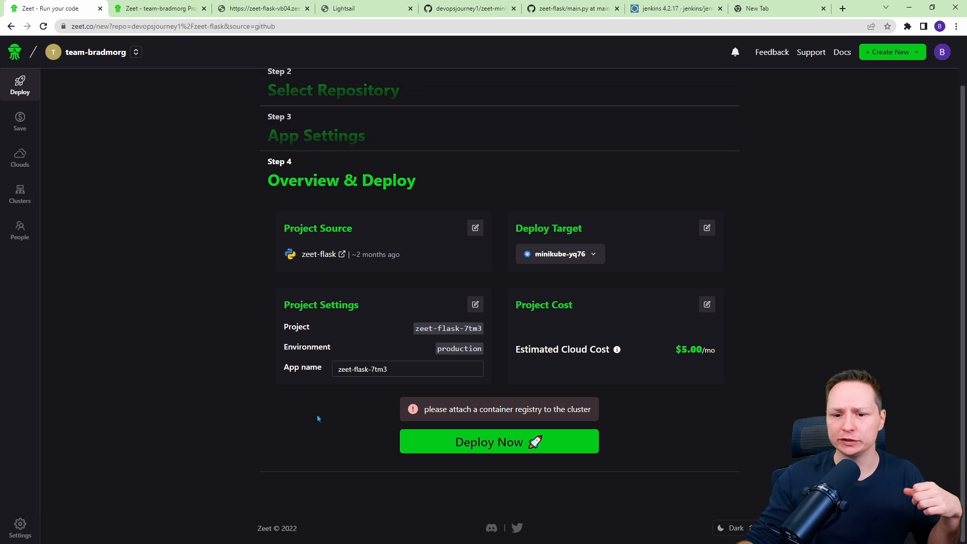
# Review the team's container registry settings and the minikube-yq76 cluster details in the clusters console.
pyautogui.keyDown('ctrl'); pyautogui.click(18, 529); pyautogui.keyUp('ctrl')
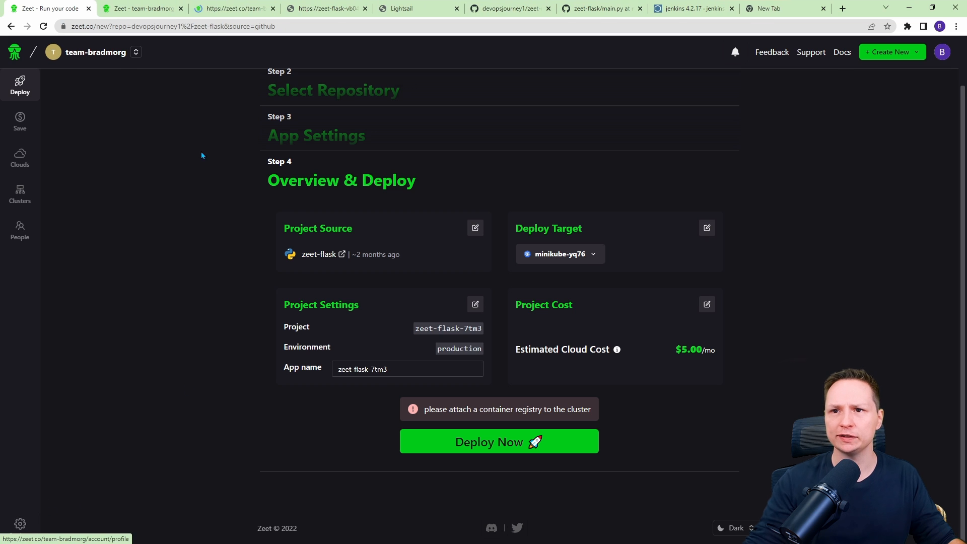
pyautogui.click(218, 6)
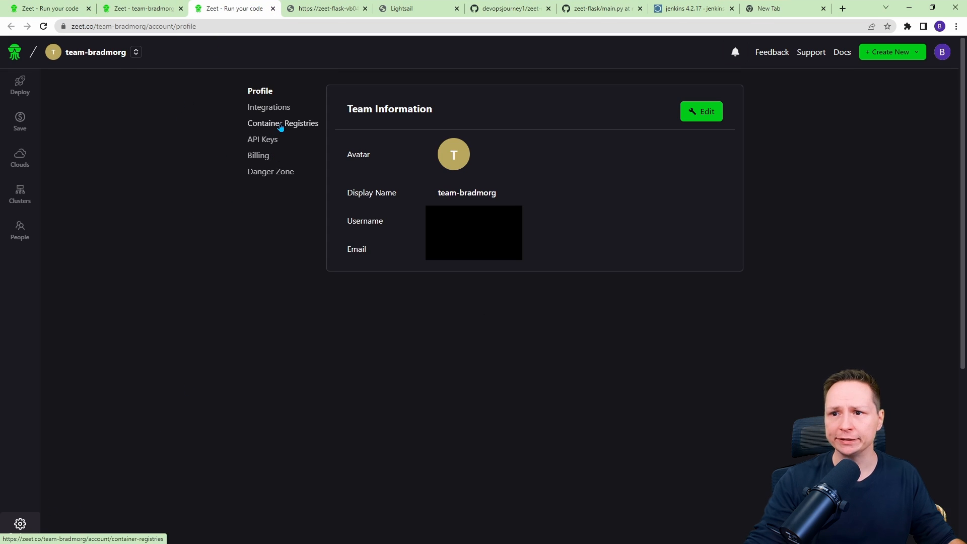
pyautogui.click(279, 124)
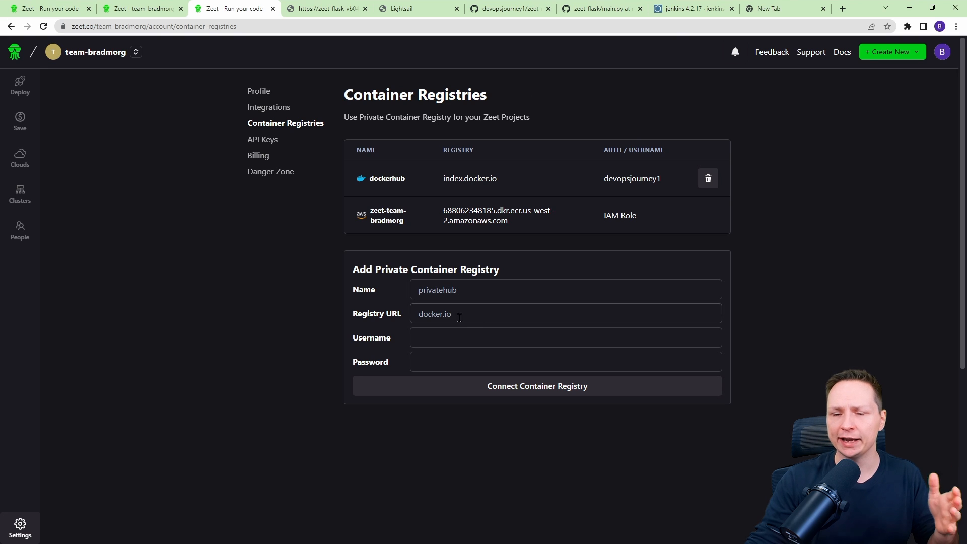
pyautogui.click(20, 193)
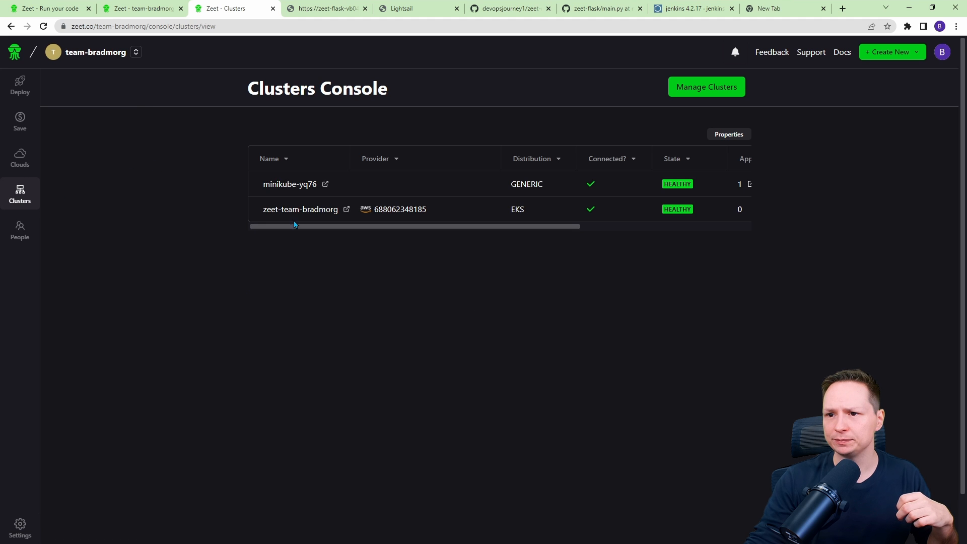
pyautogui.click(290, 186)
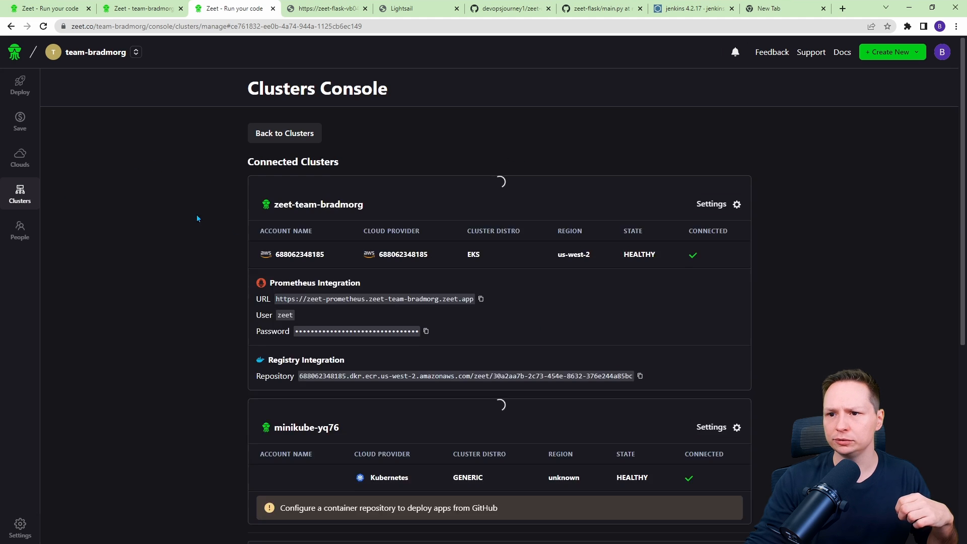
pyautogui.scroll(-6, 200, 224)
pyautogui.scroll(2, 166, 231)
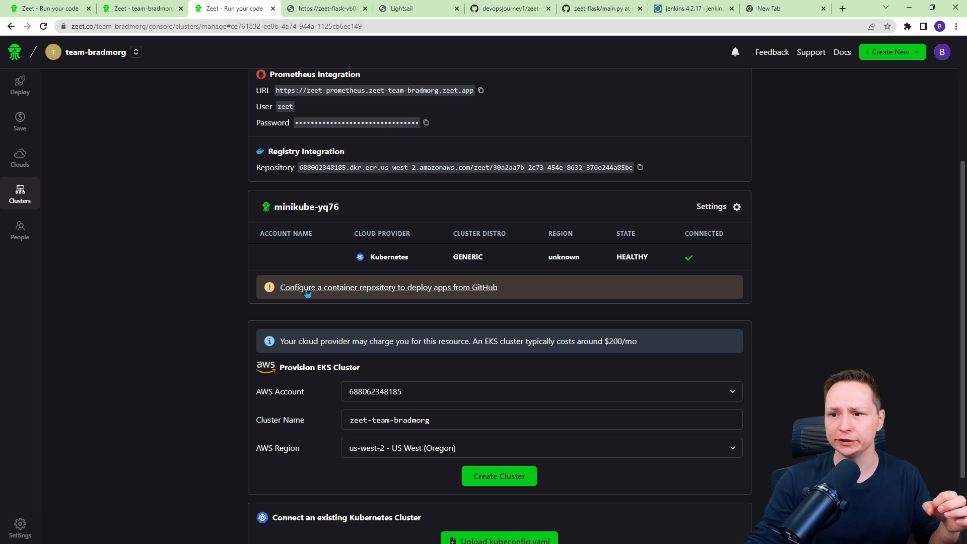
# Configure minikube-yq76's container repository with the dockerhub credentials as docker.io/devopsjourney1/zeet and save it.
pyautogui.click(328, 287)
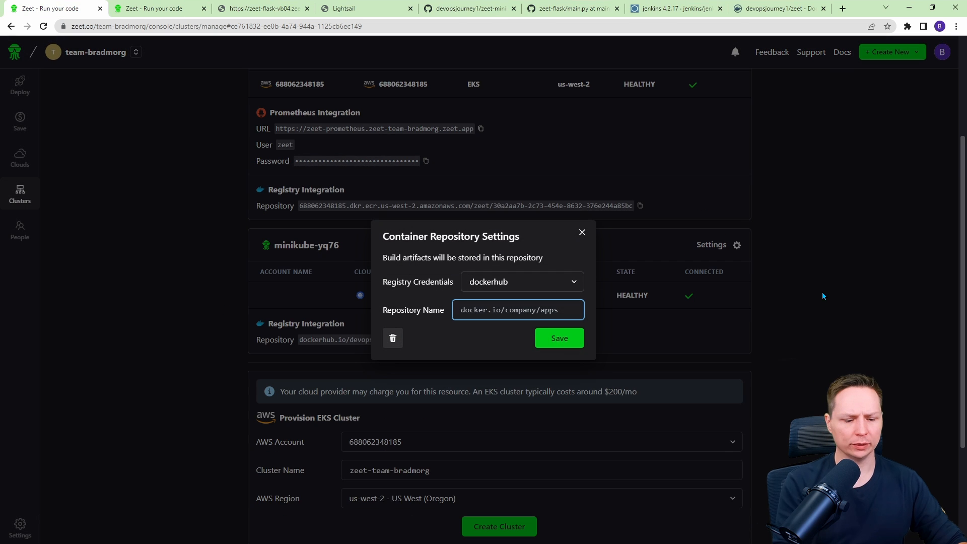
pyautogui.write('docker.io/devopsjourney1/zeet')
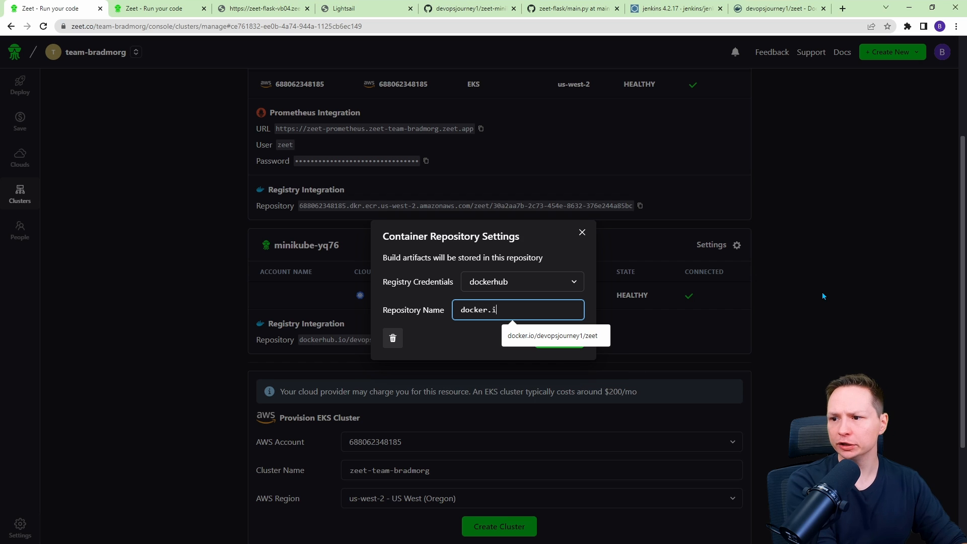
pyautogui.click(550, 345)
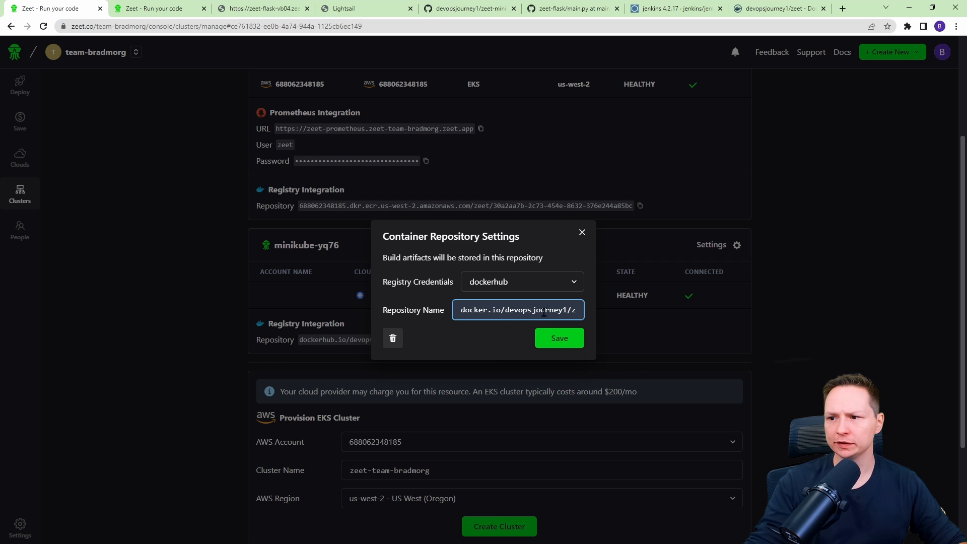
pyautogui.click(552, 345)
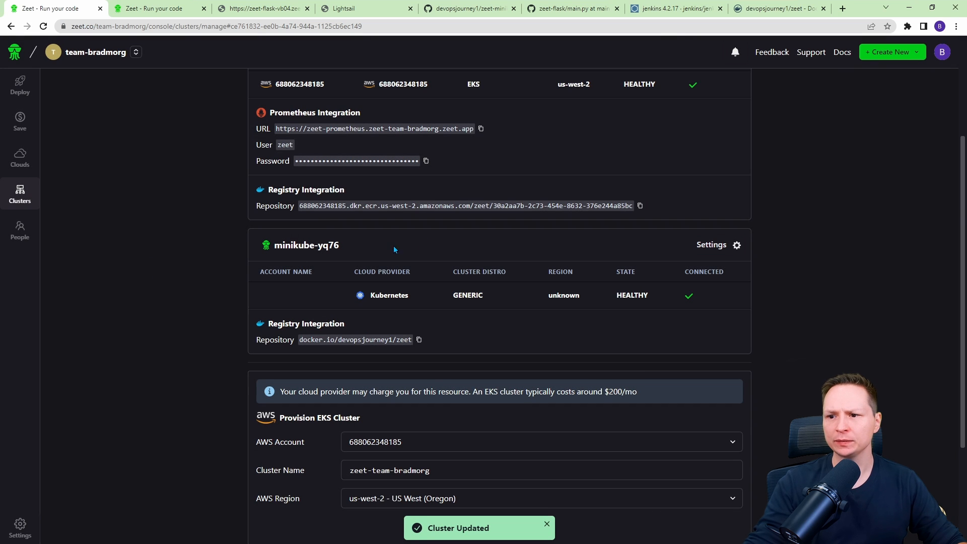
# Copy the minikube-yq76 cluster's registry repository path.
pyautogui.moveTo(320, 339); pyautogui.dragTo(412, 340)
pyautogui.click(382, 351)
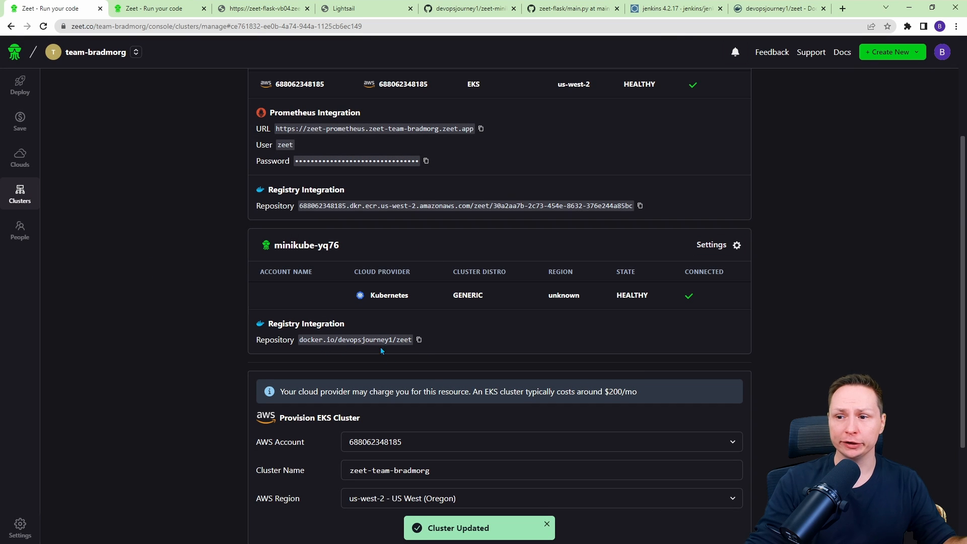
pyautogui.click(419, 339)
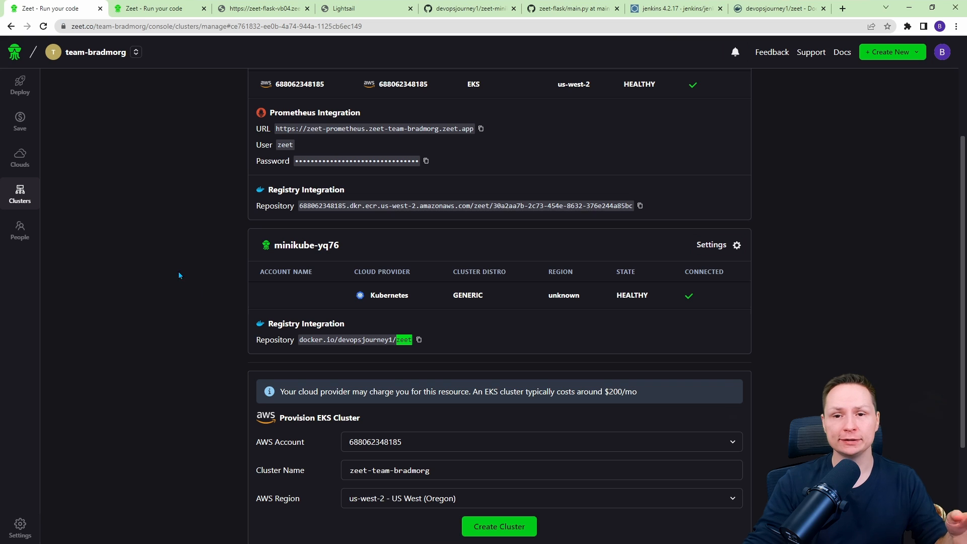
# Redeploy the main branch of the zeet-flask-7tm3 project.
pyautogui.click(19, 92)
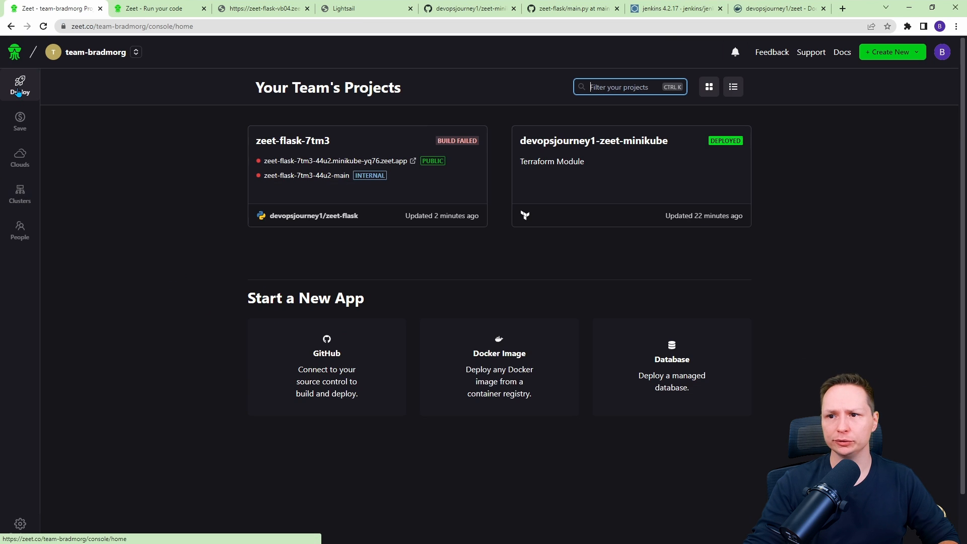
pyautogui.click(466, 185)
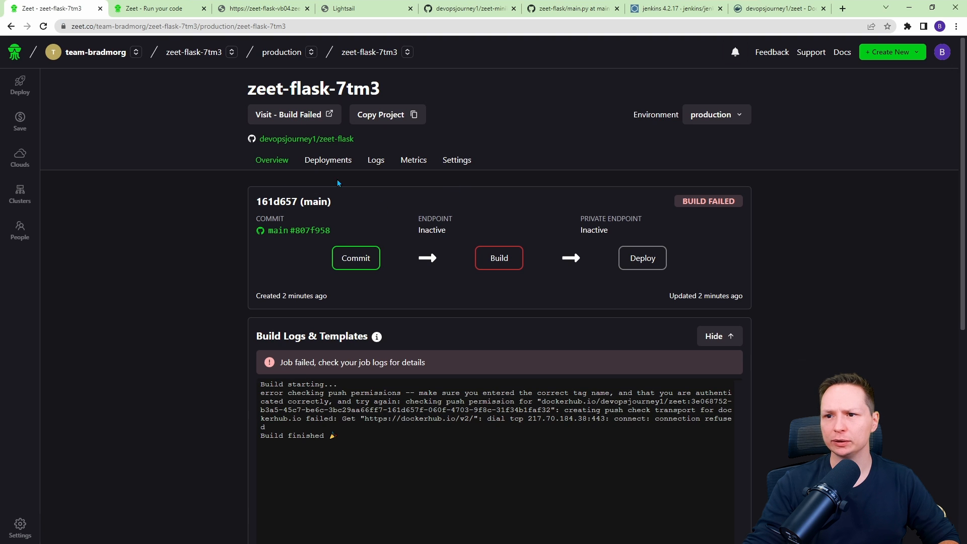
pyautogui.click(330, 166)
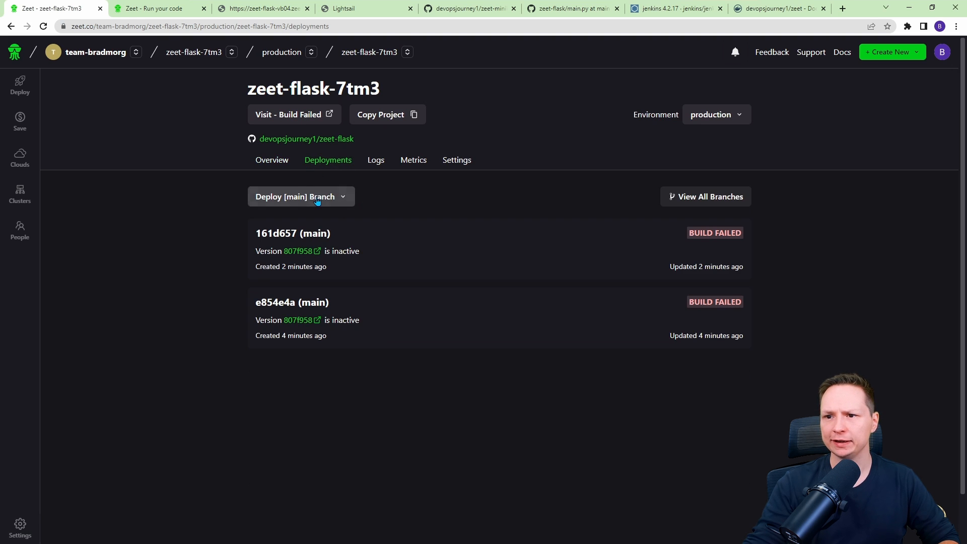
pyautogui.click(316, 196)
pyautogui.click(277, 260)
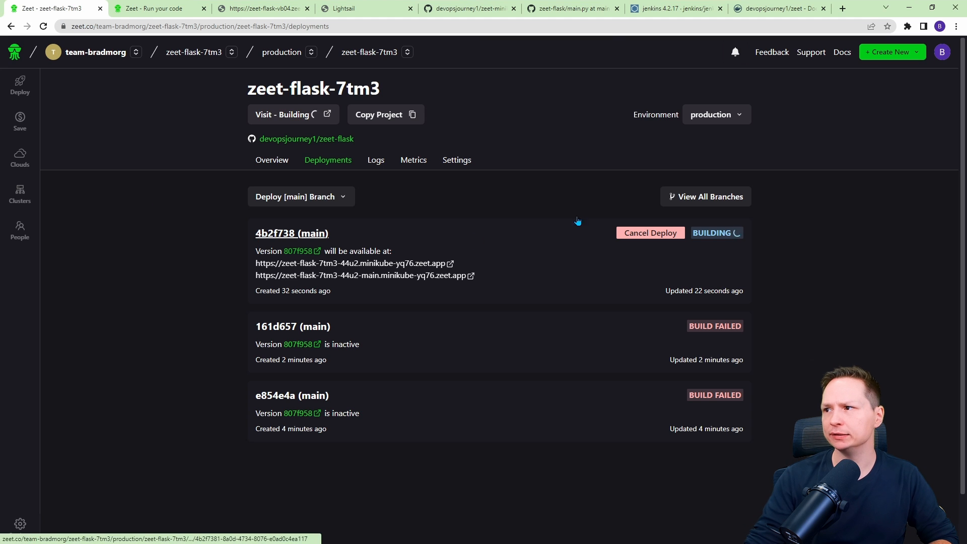
# Start a new Helm chart deployment and focus the Helm Repo field.
pyautogui.click(885, 58)
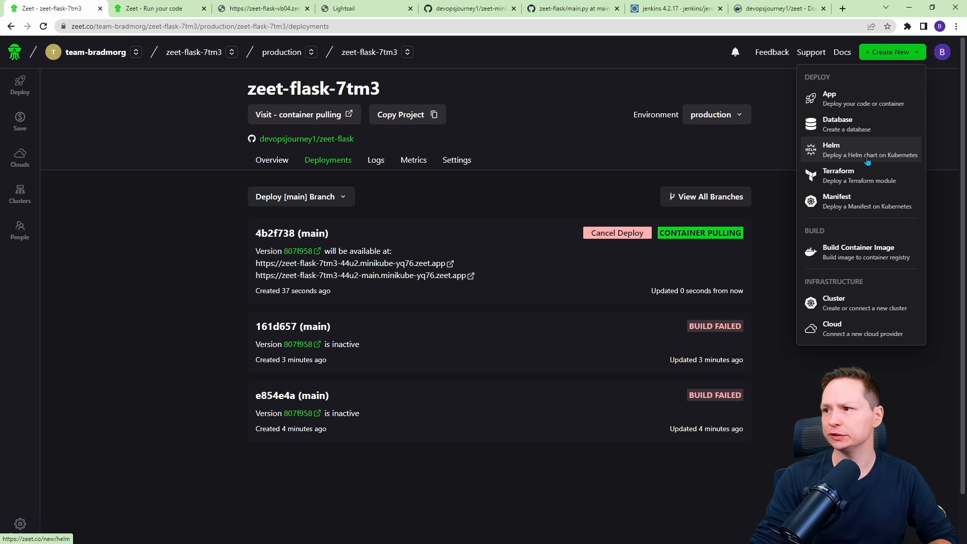
pyautogui.click(867, 161)
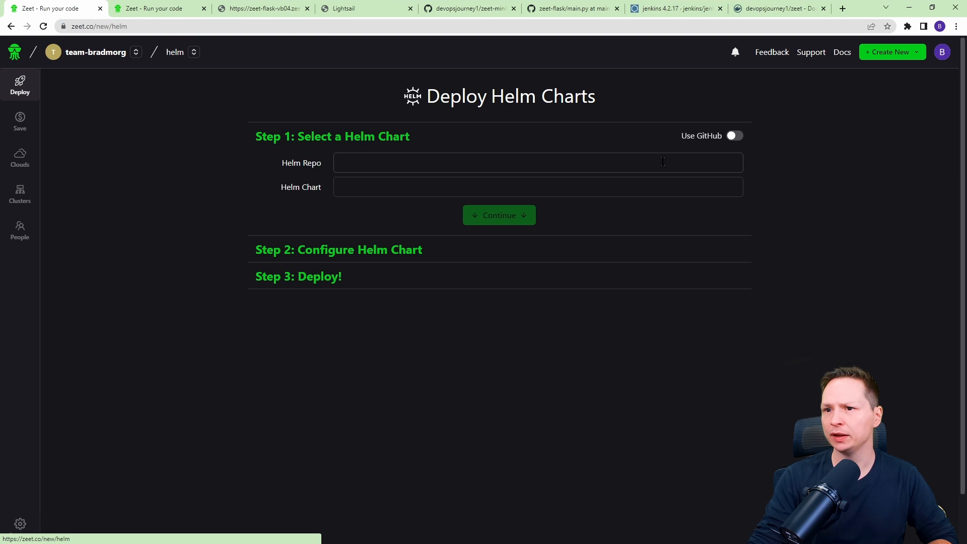
pyautogui.click(397, 155)
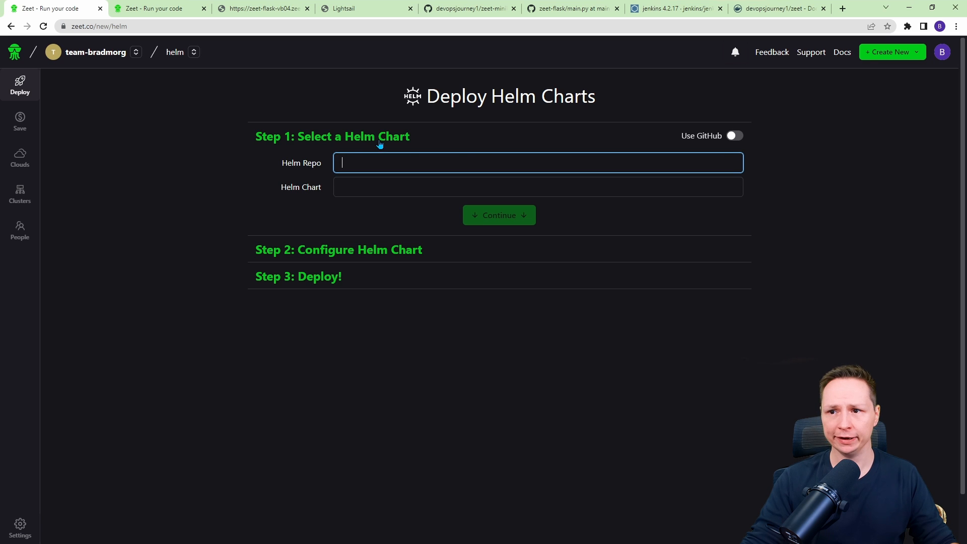
pyautogui.click(655, 9)
pyautogui.click(715, 181)
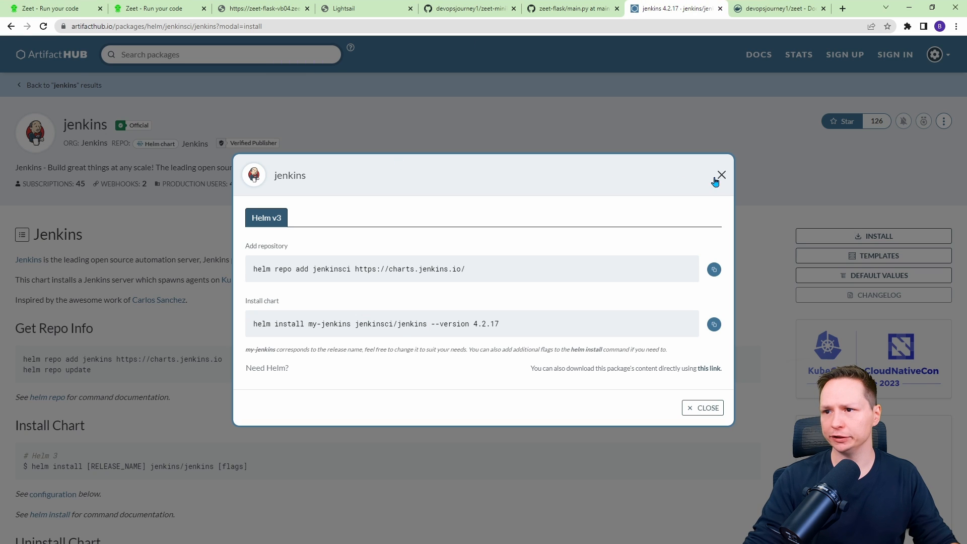
pyautogui.click(720, 175)
pyautogui.click(220, 57)
pyautogui.write('argo-cd')
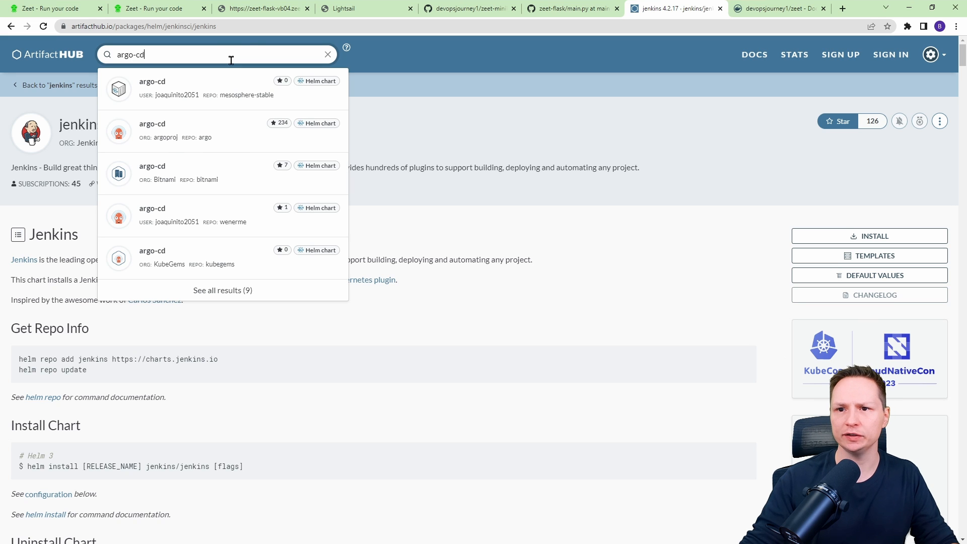
pyautogui.click(218, 135)
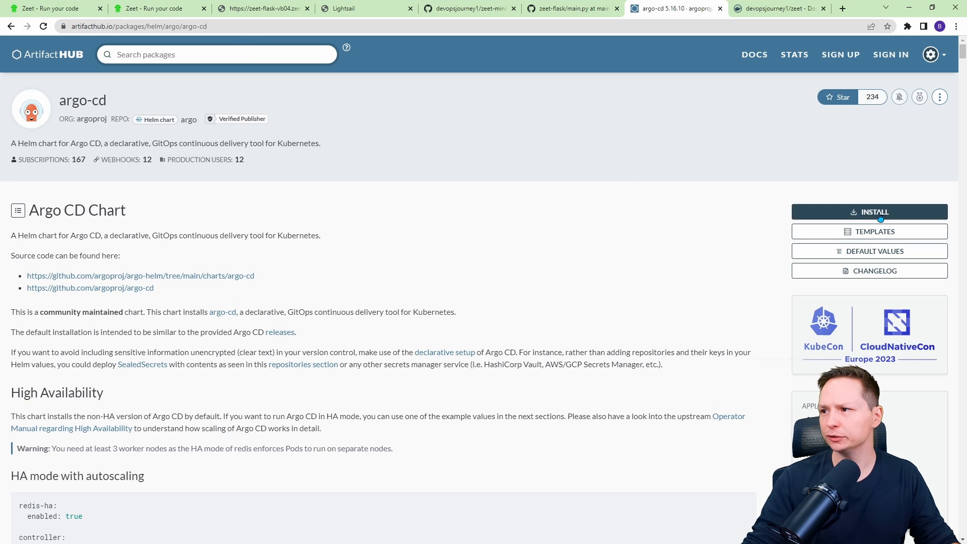
pyautogui.click(871, 212)
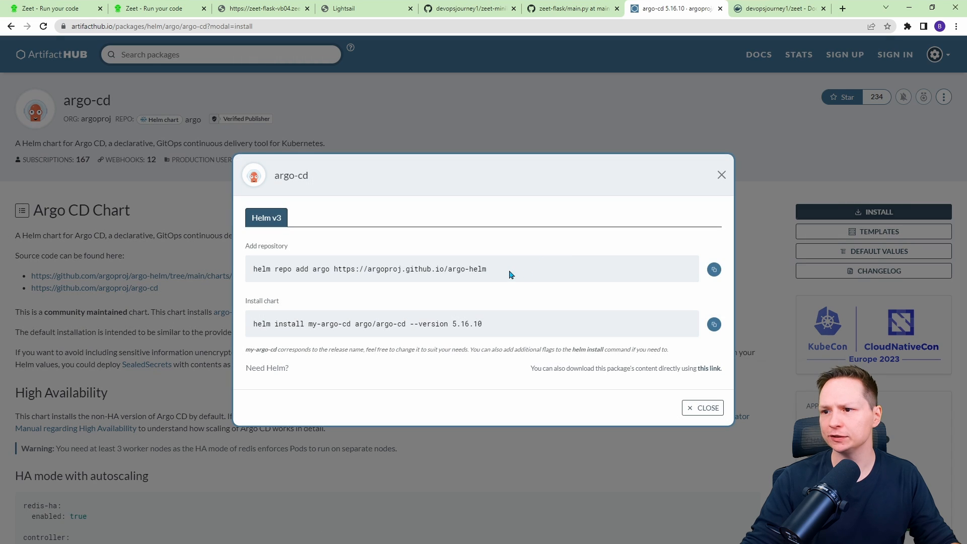
pyautogui.moveTo(510, 271); pyautogui.dragTo(332, 272)
pyautogui.hotkey('ctrl', 'c')
pyautogui.click(57, 6)
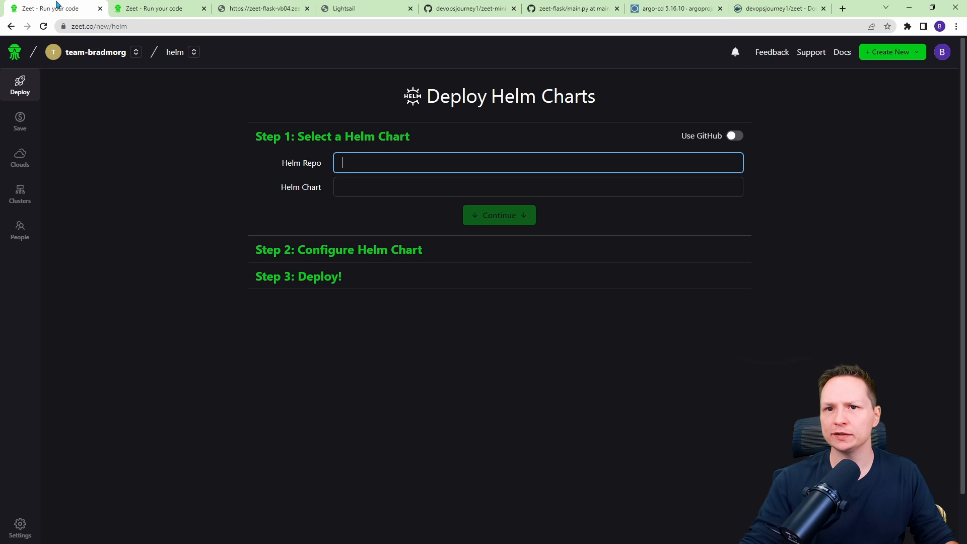
pyautogui.hotkey('ctrl', 'v')
# Set the Helm Chart to argo/argo-cd, copied from the Artifact Hub install command.
pyautogui.click(778, 9)
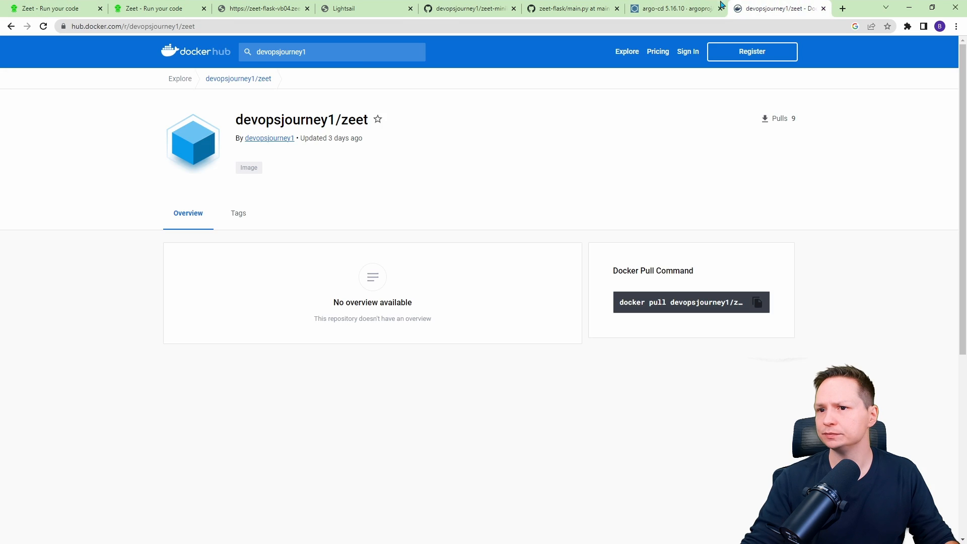
pyautogui.click(674, 9)
pyautogui.moveTo(406, 323); pyautogui.dragTo(352, 322)
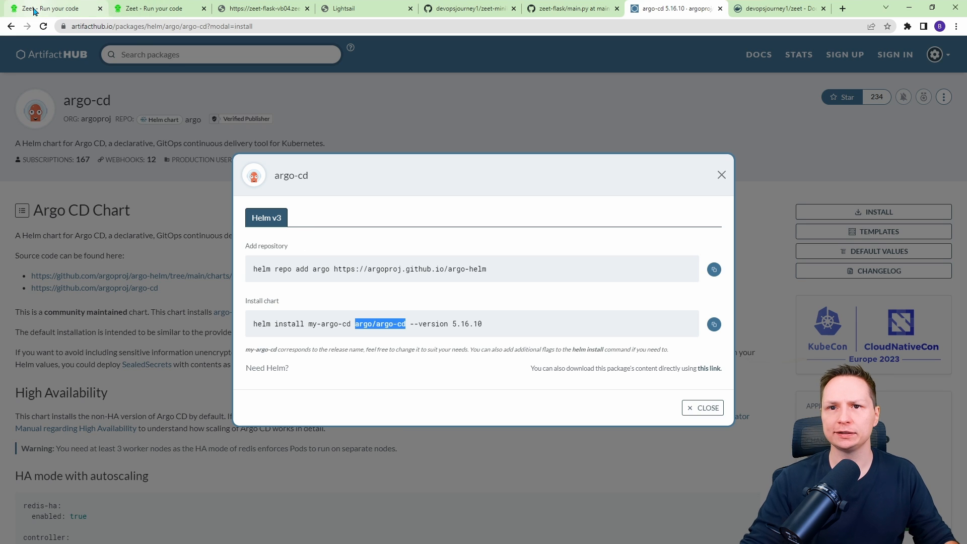
pyautogui.click(53, 8)
pyautogui.click(358, 189)
pyautogui.write('argo/argo-cd')
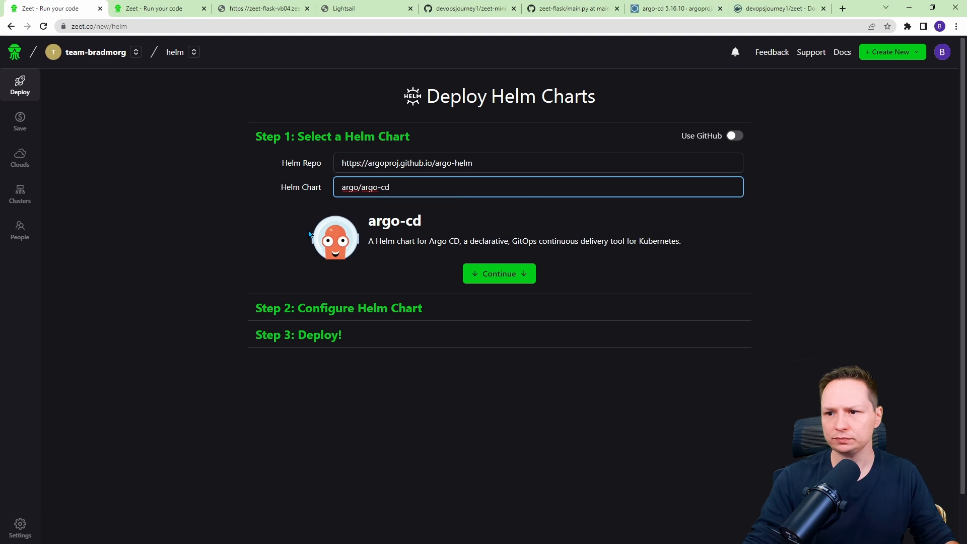
# Continue to chart configuration, set the namespace to argocd, and continue to the deploy step.
pyautogui.click(497, 272)
pyautogui.click(436, 228)
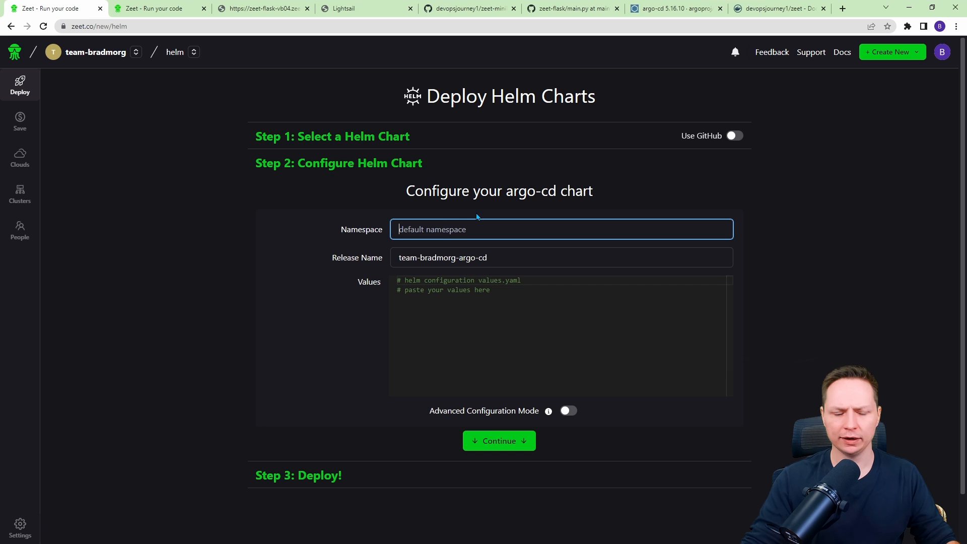
pyautogui.write('argocd')
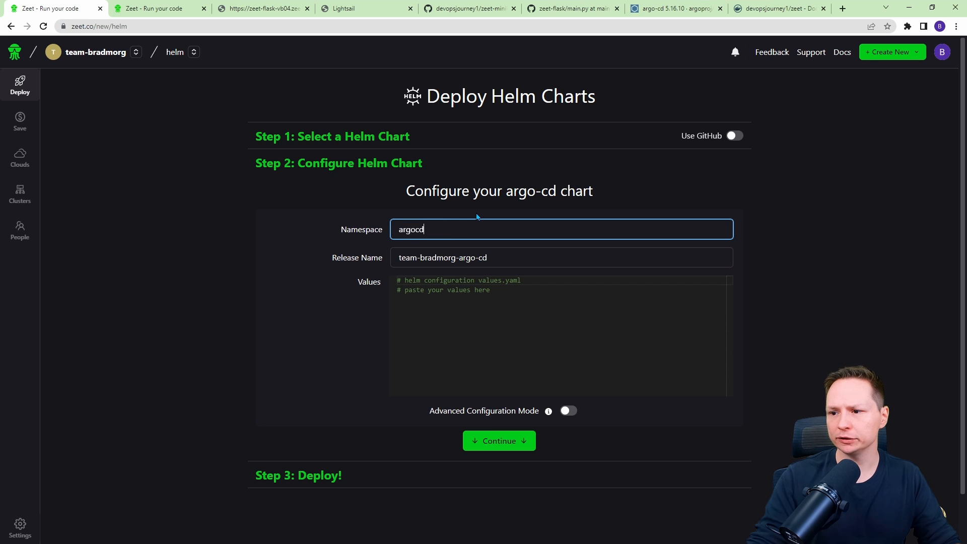
pyautogui.click(496, 440)
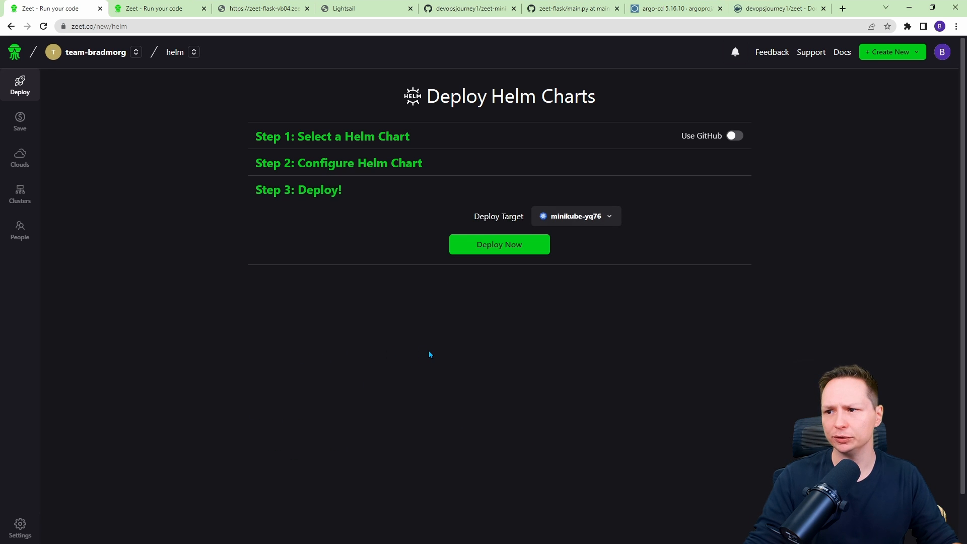
# Deploy the argo-cd chart to minikube-yq76 and review its deploy logs.
pyautogui.click(592, 218)
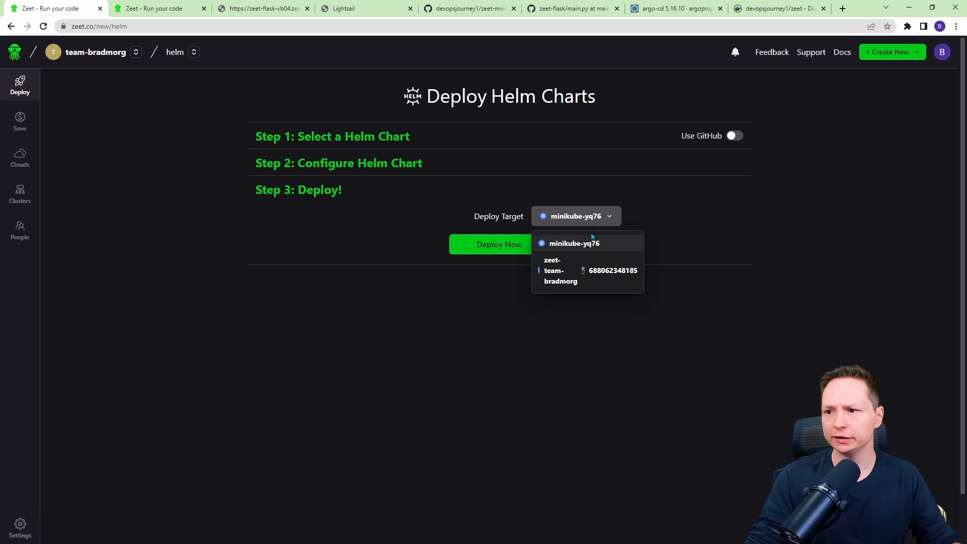
pyautogui.click(575, 245)
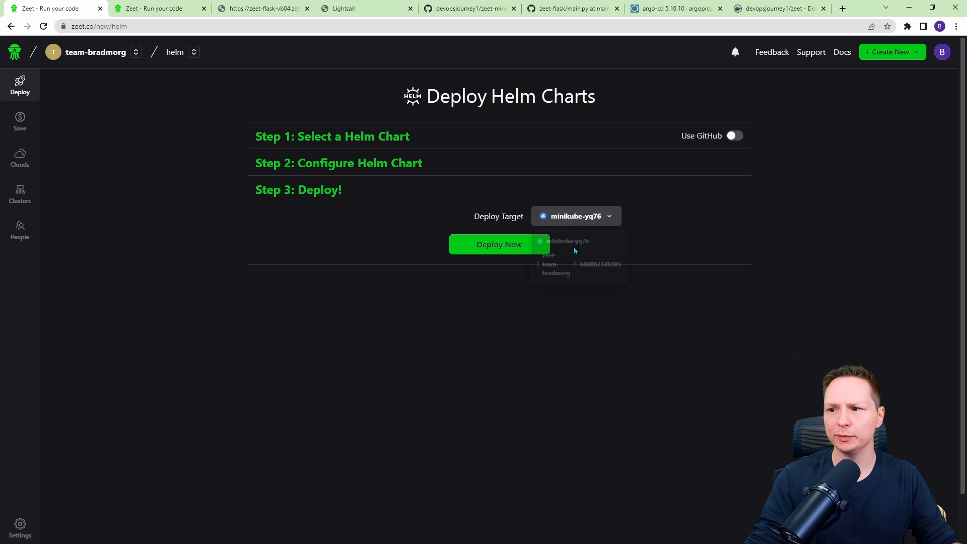
pyautogui.click(496, 249)
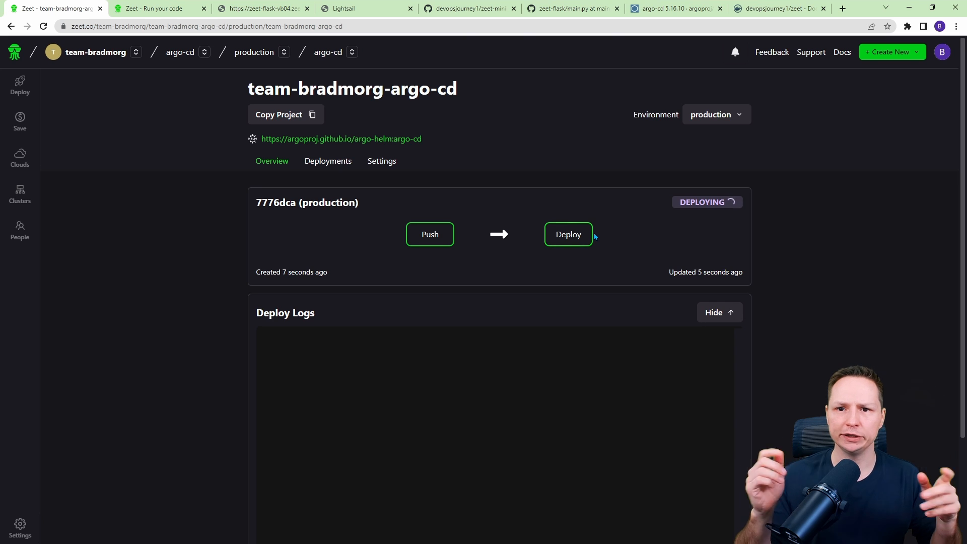
pyautogui.scroll(-3, 335, 279)
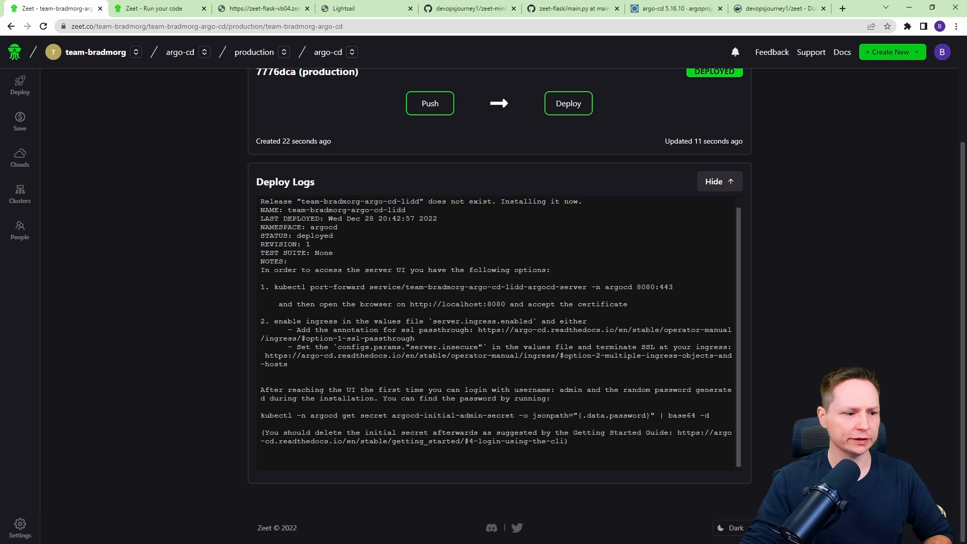
# Switch to the terminal session on the minikube server.
pyautogui.hotkey('alt', 'Tab')
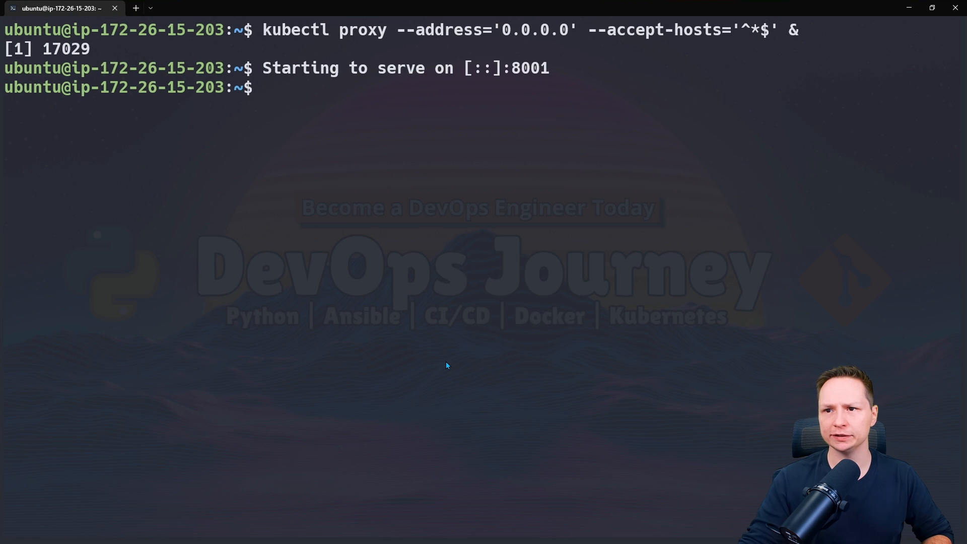
# List the cluster's namespaces with kubectl.
pyautogui.press('Return')
pyautogui.write("'")
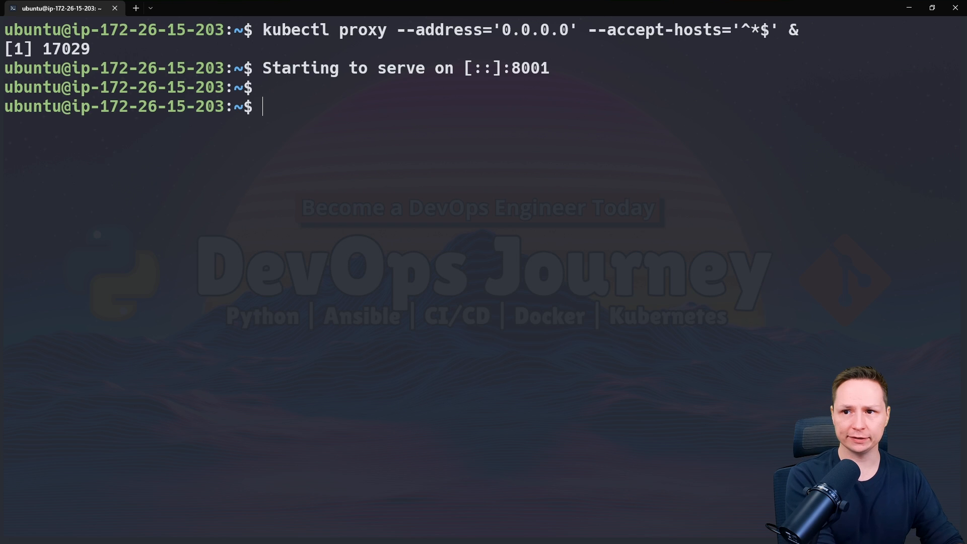
pyautogui.write('kubectl g')
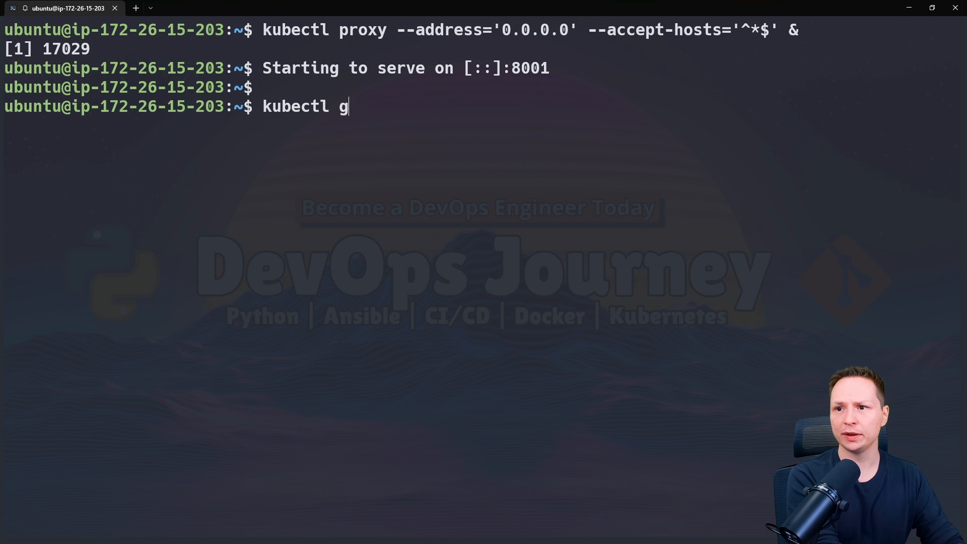
pyautogui.write('et namespace')
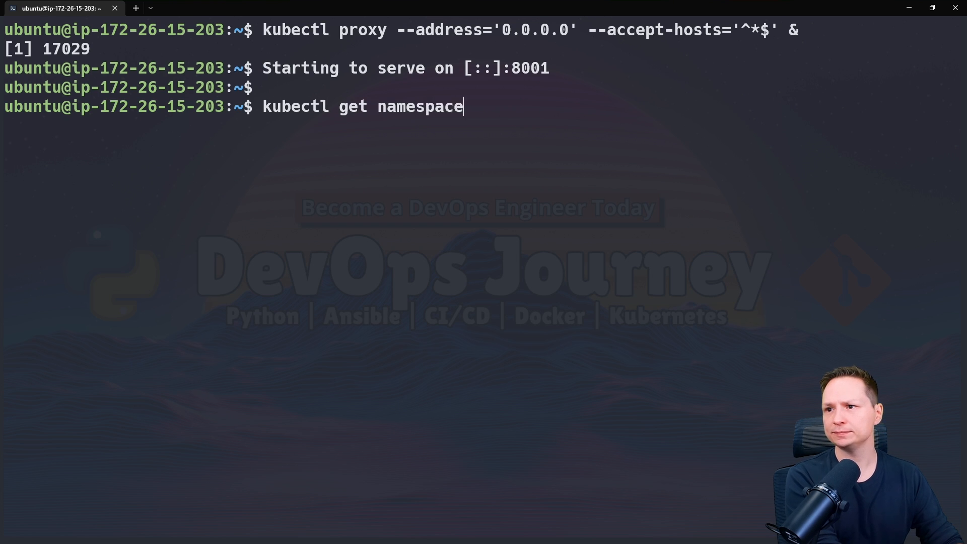
pyautogui.write('s')
pyautogui.press('Return')
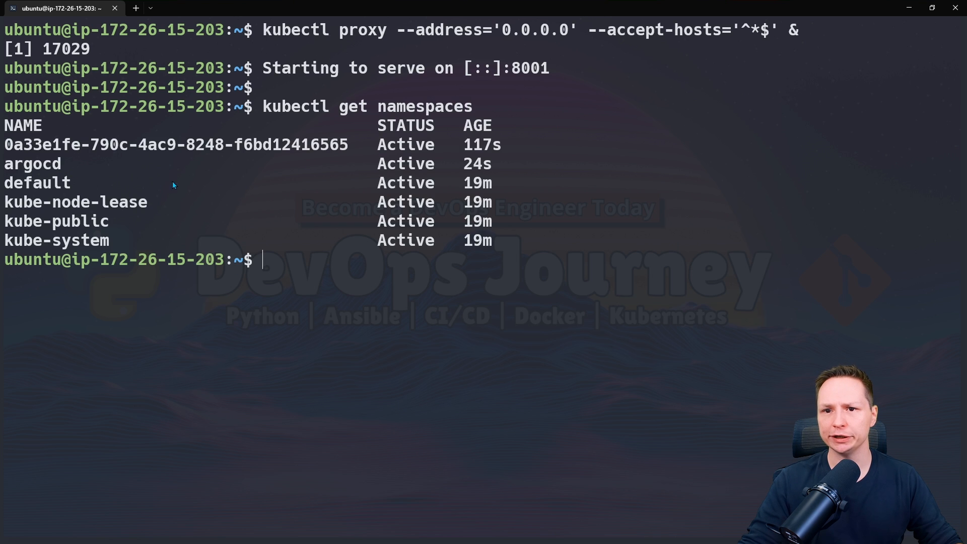
# Point out the argocd namespace and the generated application namespace in the listing.
pyautogui.moveTo(63, 166); pyautogui.dragTo(4, 168)
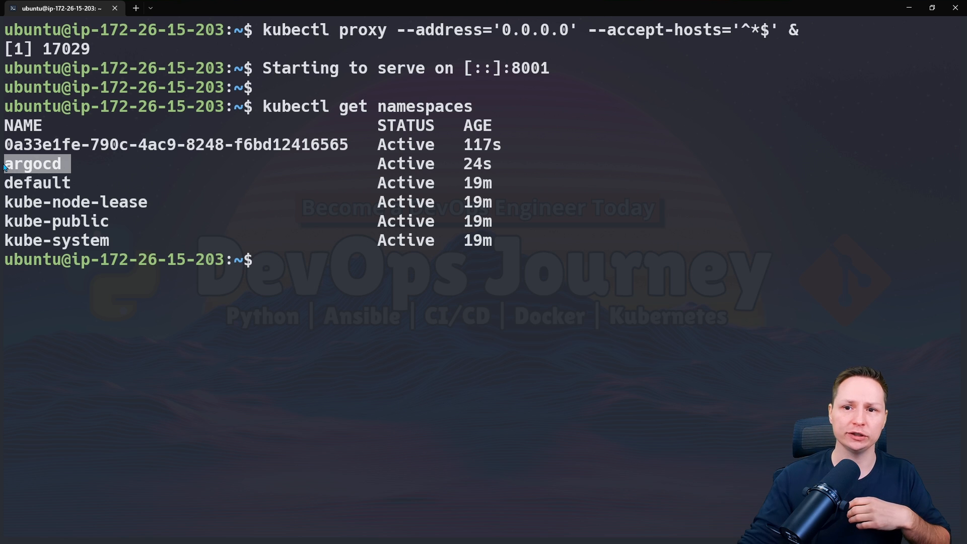
pyautogui.click(73, 168)
pyautogui.moveTo(85, 167); pyautogui.dragTo(3, 167)
pyautogui.click(68, 190)
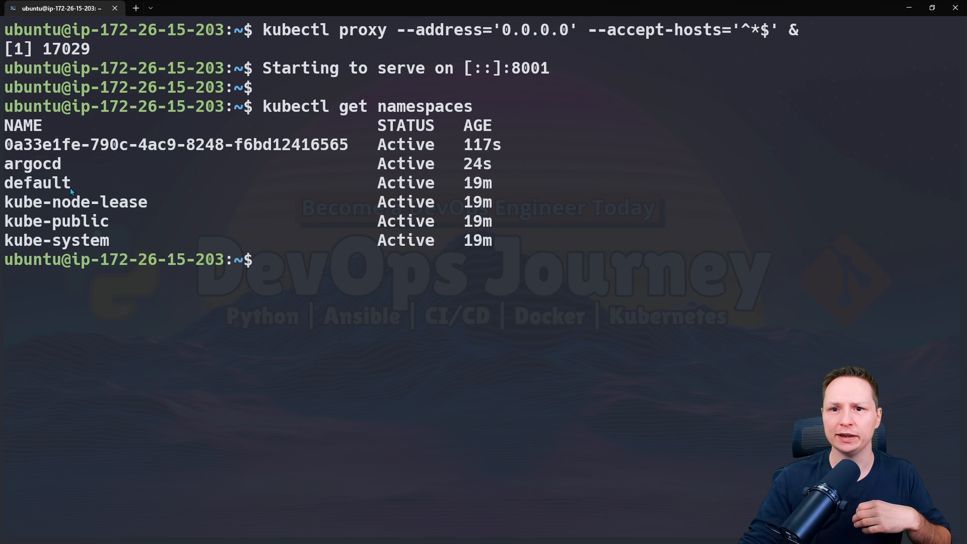
pyautogui.moveTo(342, 145); pyautogui.dragTo(5, 144)
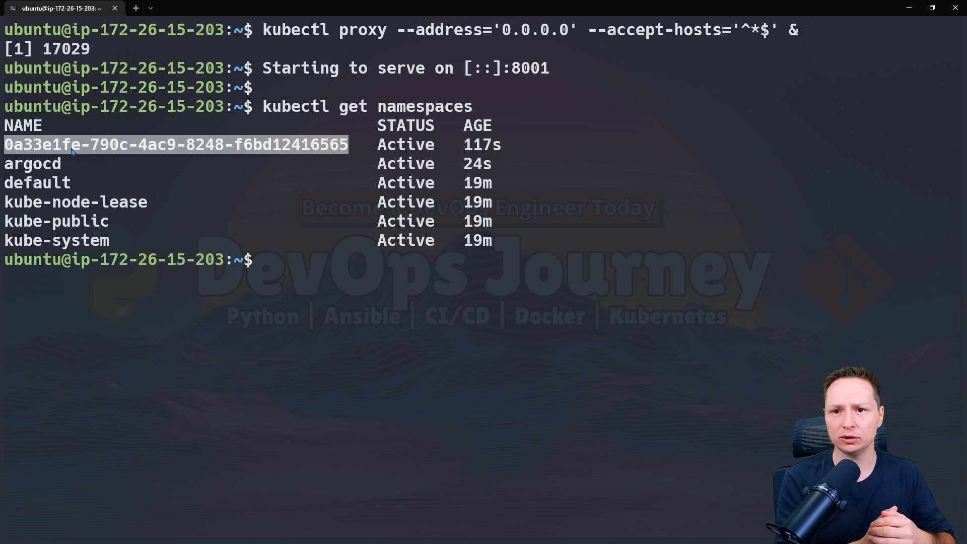
pyautogui.click(273, 159)
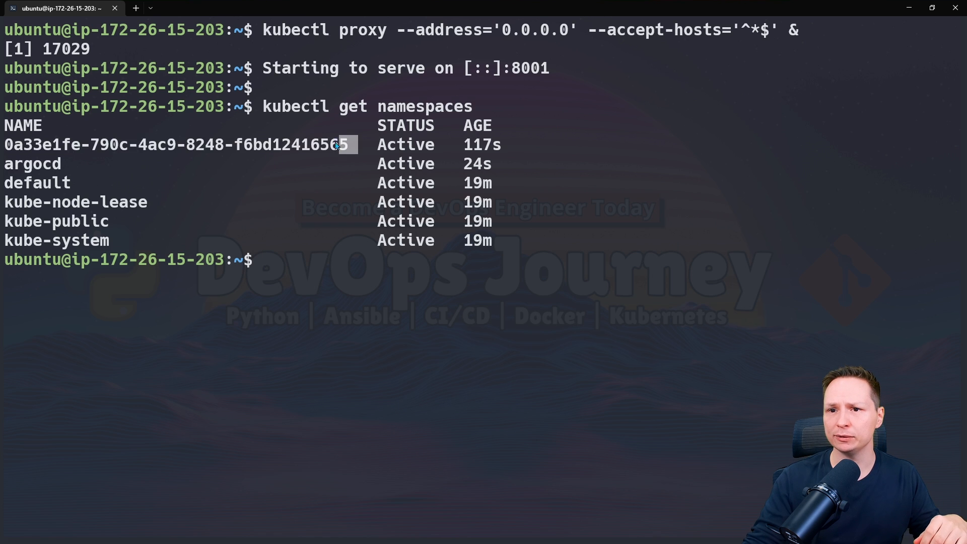
pyautogui.moveTo(336, 146); pyautogui.dragTo(12, 150)
pyautogui.hotkey('ctrl', 'c')
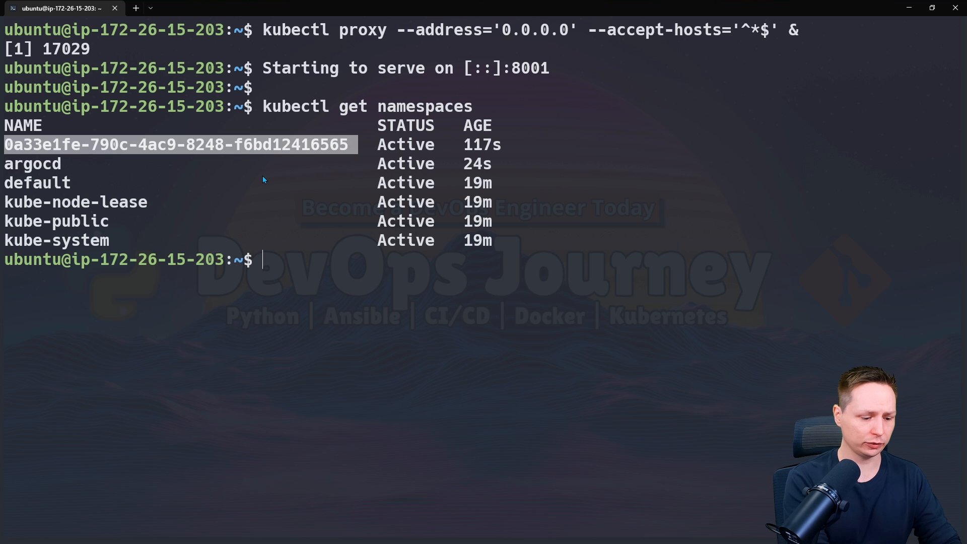
# List all resources in the 0a33e1fe-790c-4ac9-8248-f6bd12416565 namespace and shrink the terminal font.
pyautogui.write('kubectl get')
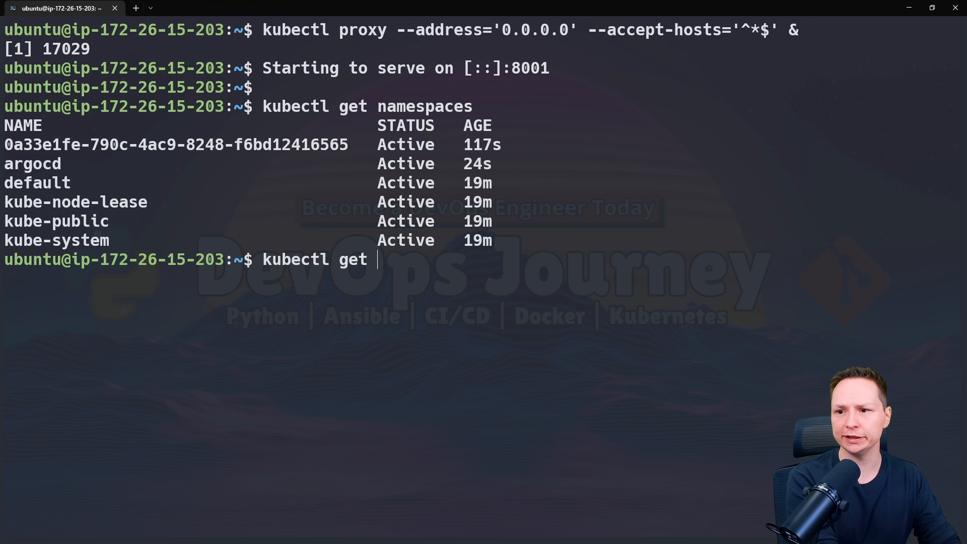
pyautogui.write(' all -n')
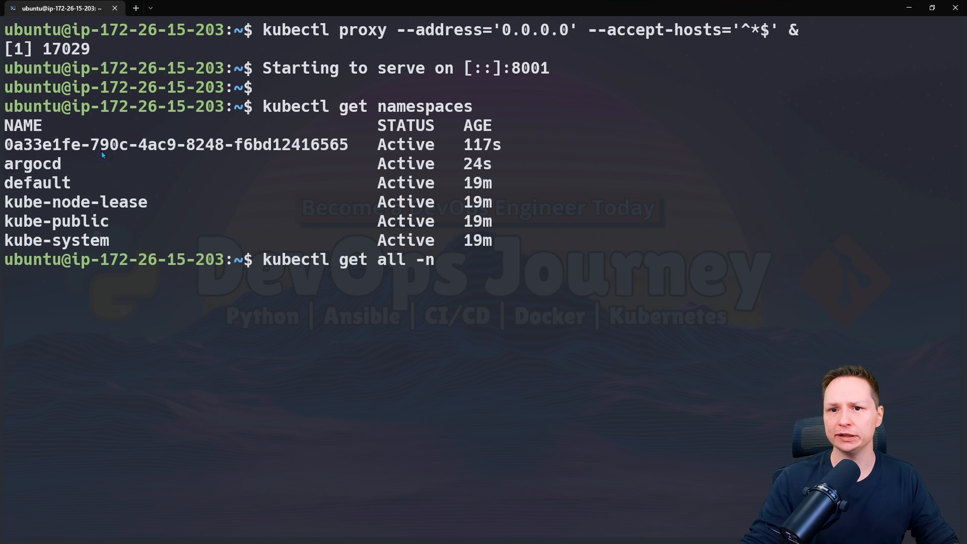
pyautogui.moveTo(7, 143); pyautogui.dragTo(346, 143)
pyautogui.rightClick(435, 157)
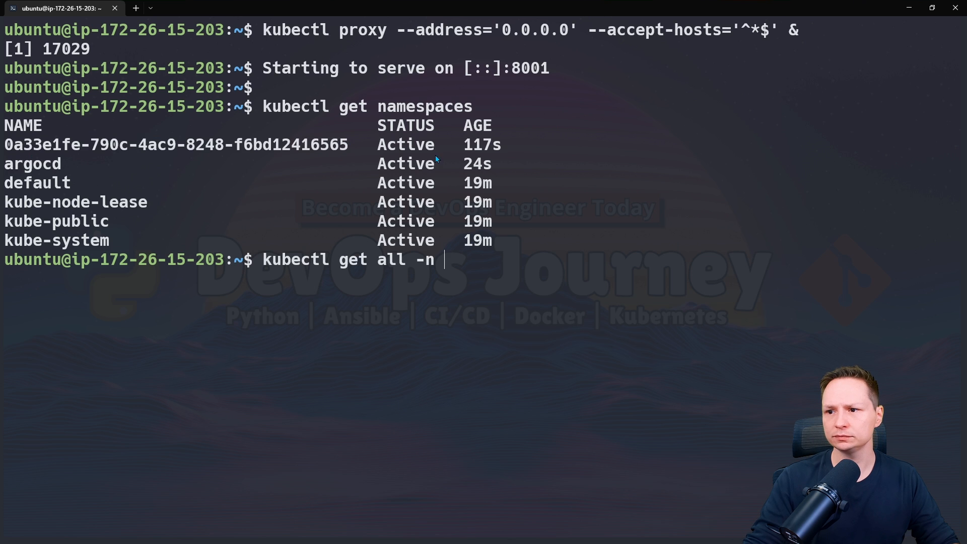
pyautogui.rightClick(435, 146)
pyautogui.press('Return')
pyautogui.hotkey('ctrl', '-')
pyautogui.hotkey('ctrl', '-')
pyautogui.hotkey('ctrl', '-')
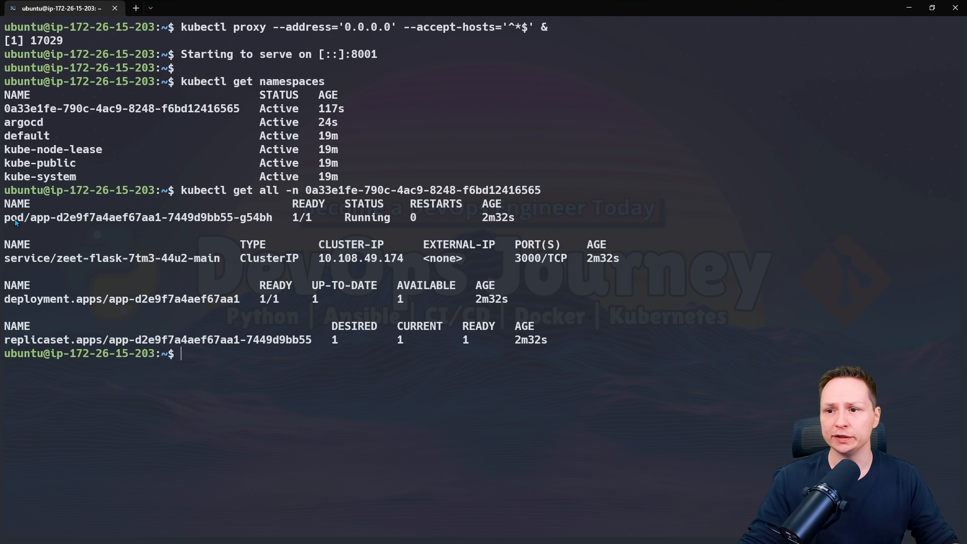
# Review the pod, service, deployment and replicaset listed in that namespace.
pyautogui.moveTo(13, 221); pyautogui.dragTo(99, 220)
pyautogui.moveTo(30, 258); pyautogui.dragTo(83, 258)
pyautogui.moveTo(31, 299); pyautogui.dragTo(115, 299)
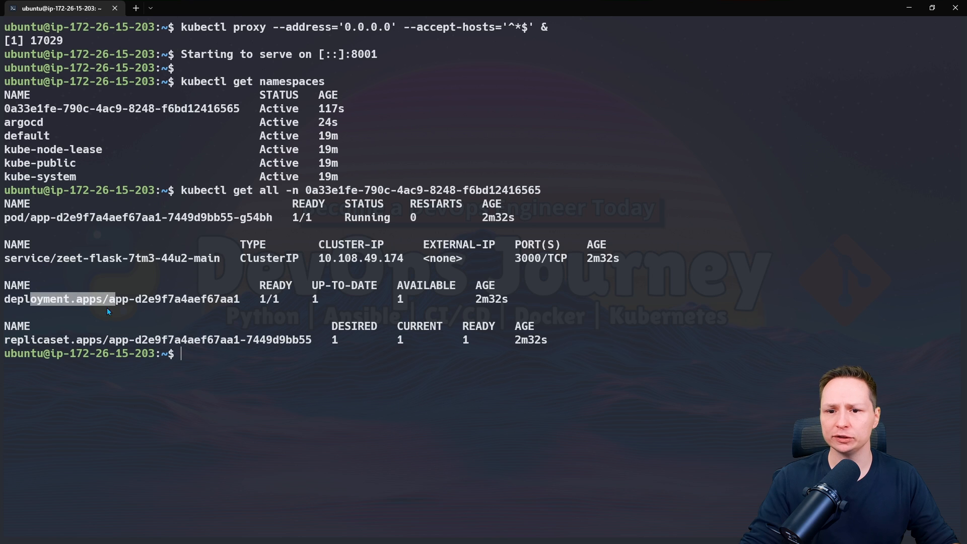
pyautogui.moveTo(70, 340); pyautogui.dragTo(233, 341)
pyautogui.click(503, 301)
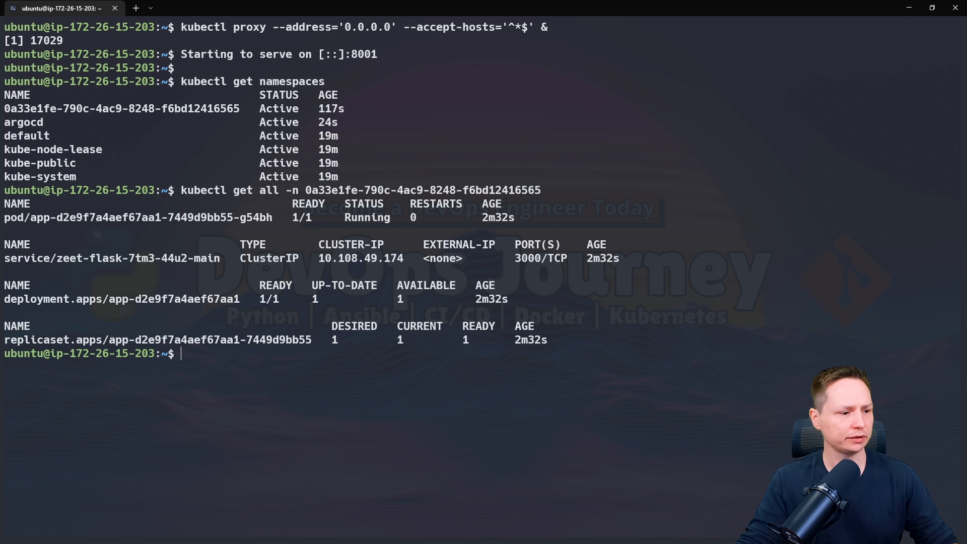
# Try running the readme's port-forward and curl commands in the terminal.
pyautogui.click(272, 543)
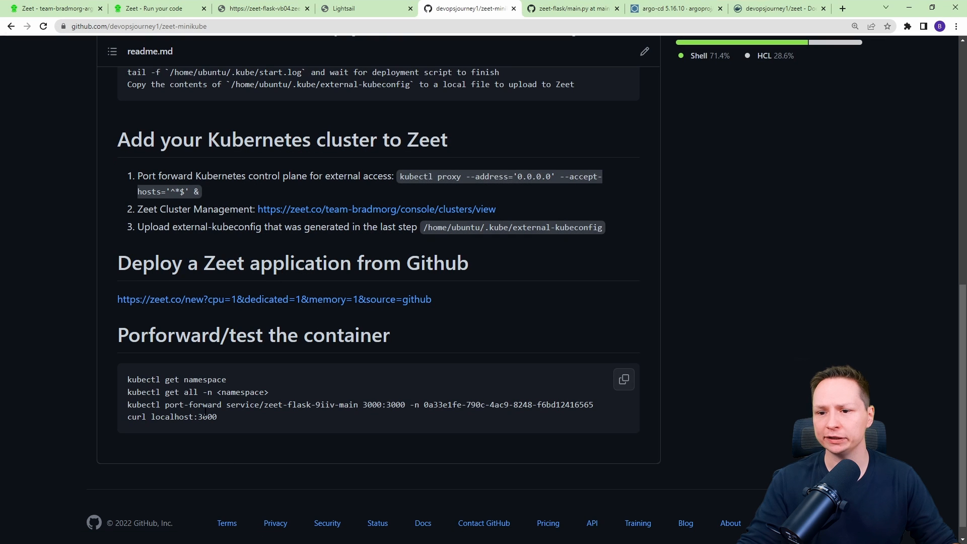
pyautogui.moveTo(126, 405); pyautogui.dragTo(224, 417)
pyautogui.hotkey('ctrl', 'c')
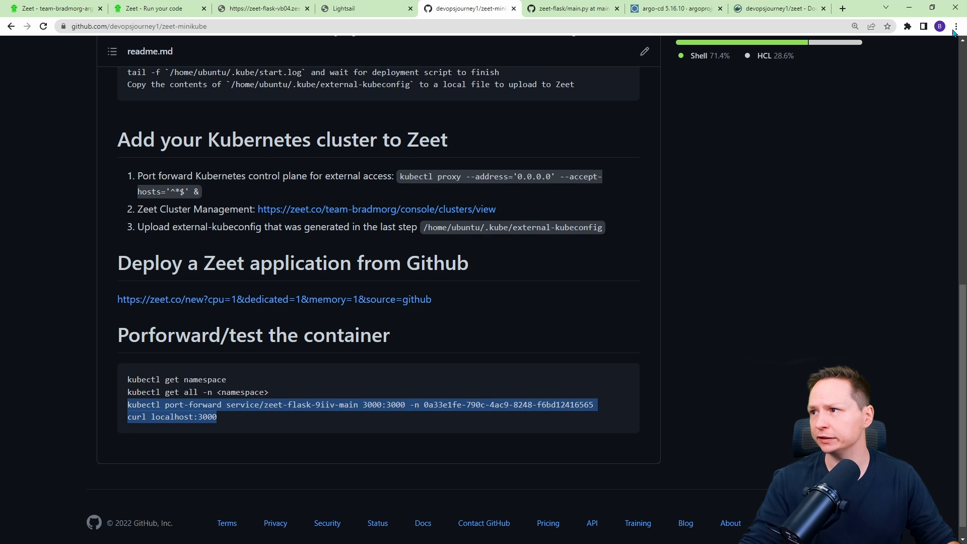
pyautogui.click(909, 8)
pyautogui.hotkey('ctrl', 'v')
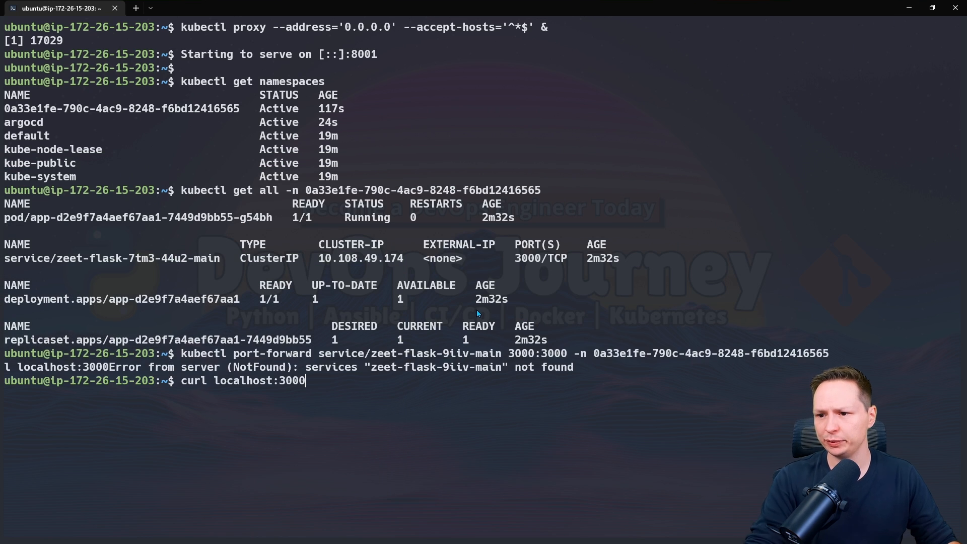
# Port-forward service/zeet-flask-7tm3-44u2-main on 3000:3000 in the 0a33e1fe-790c-4ac9-8248-f6bd12416565 namespace.
pyautogui.moveTo(182, 355); pyautogui.dragTo(317, 356)
pyautogui.hotkey('ctrl', 'c')
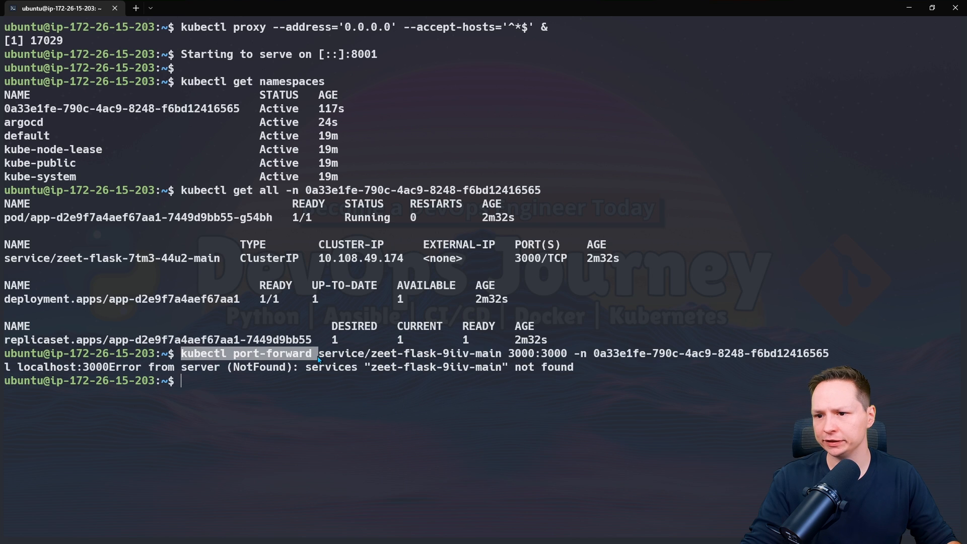
pyautogui.rightClick(206, 357)
pyautogui.rightClick(266, 376)
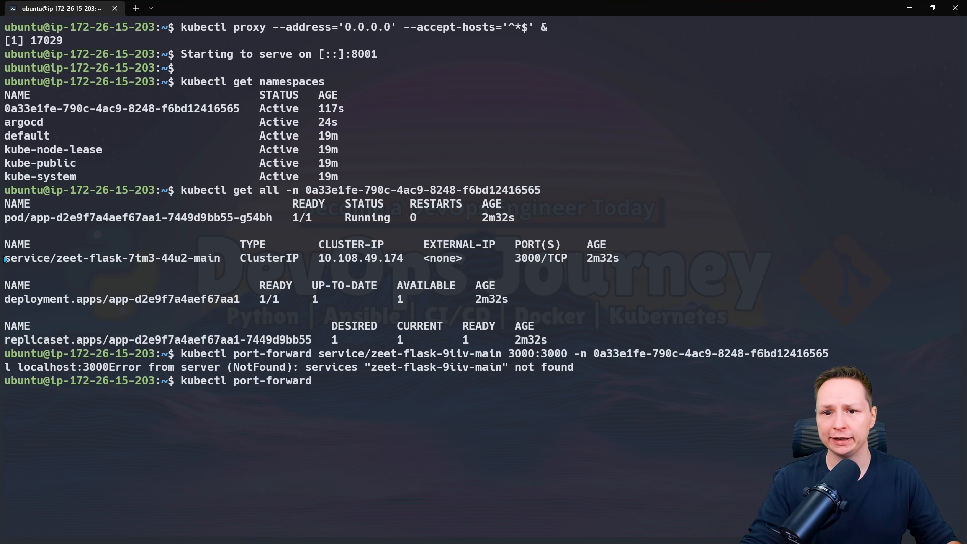
pyautogui.moveTo(5, 259); pyautogui.dragTo(176, 262)
pyautogui.rightClick(218, 267)
pyautogui.rightClick(297, 285)
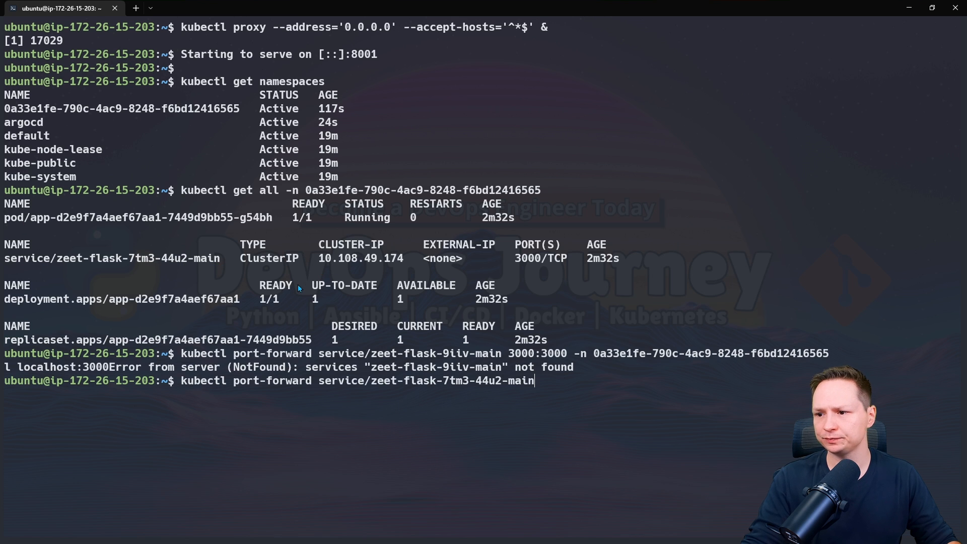
pyautogui.write('300')
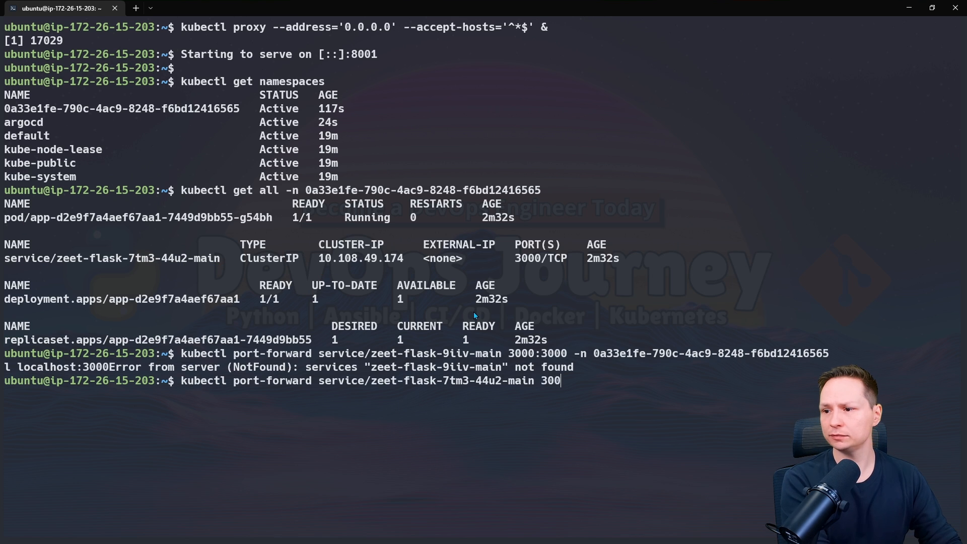
pyautogui.write('0:3000 ')
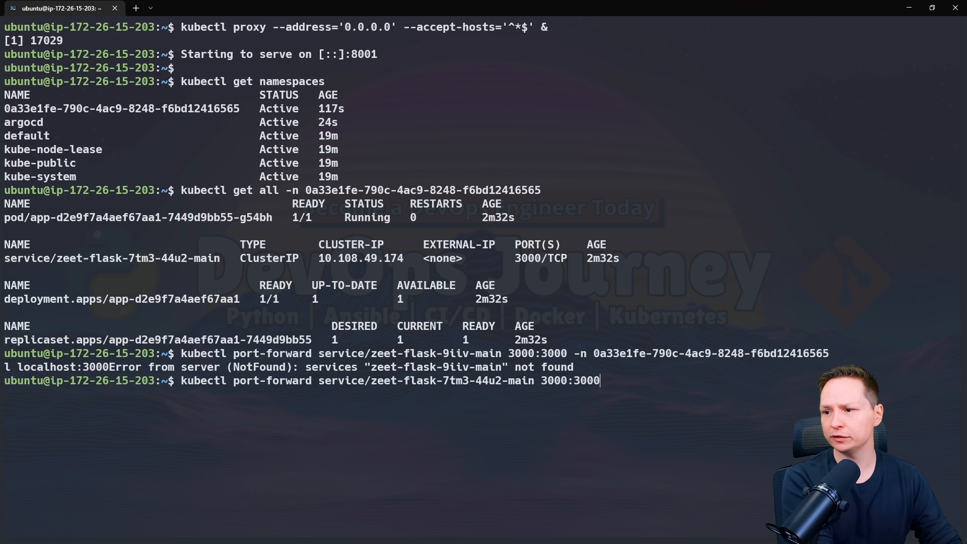
pyautogui.write('-n')
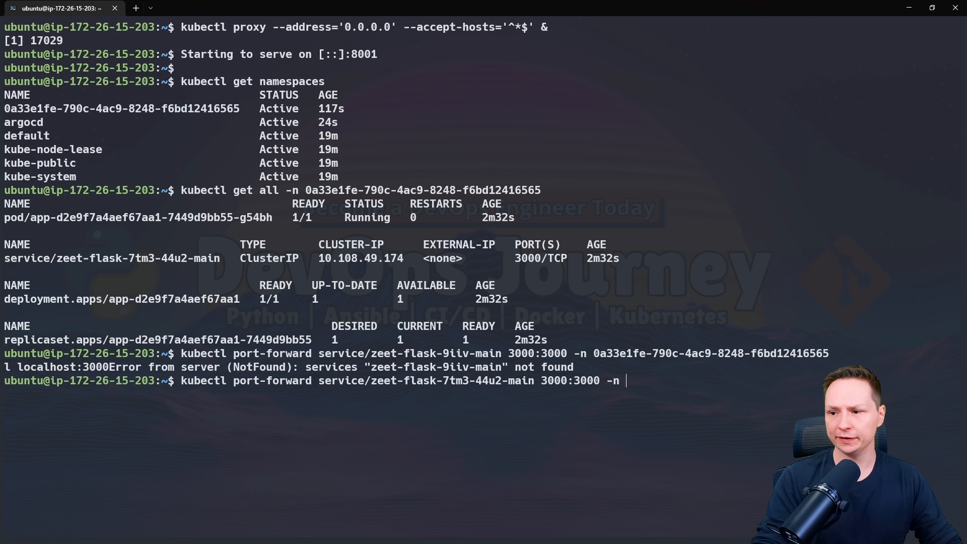
pyautogui.moveTo(250, 112); pyautogui.dragTo(7, 108)
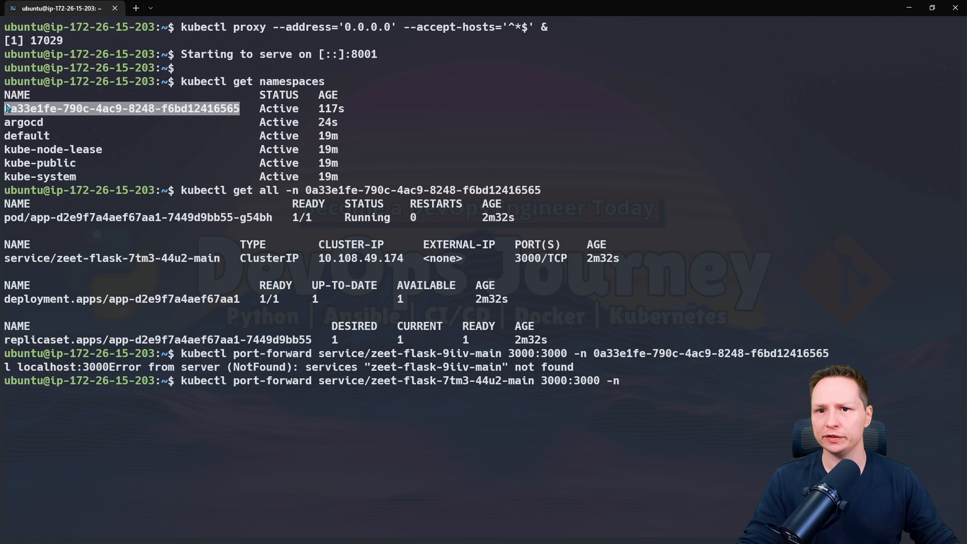
pyautogui.rightClick(6, 109)
pyautogui.rightClick(320, 140)
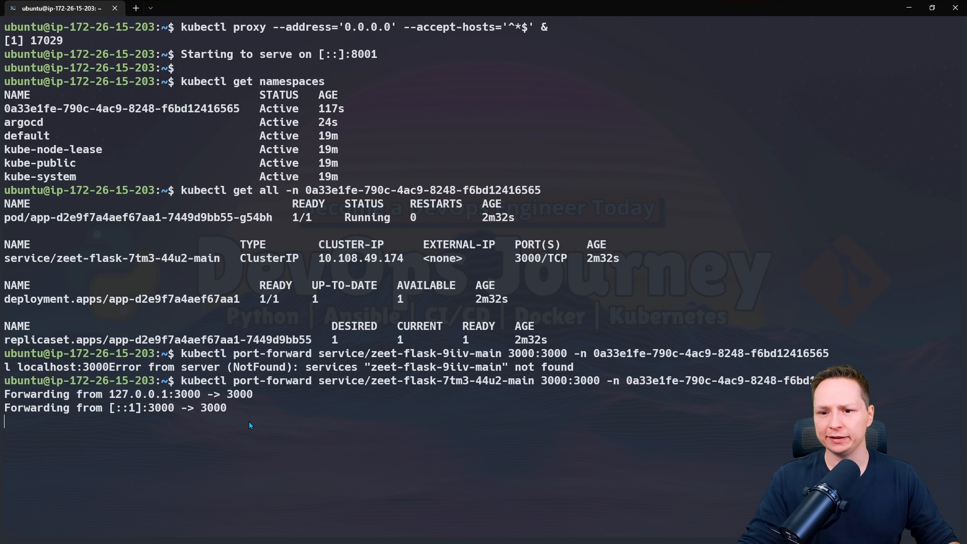
# Stop the port-forward and rerun the same command in the background with &.
pyautogui.hotkey('ctrl', 'c')
pyautogui.hotkey('ctrl', 'c')
pyautogui.press('Return')
pyautogui.press('Up')
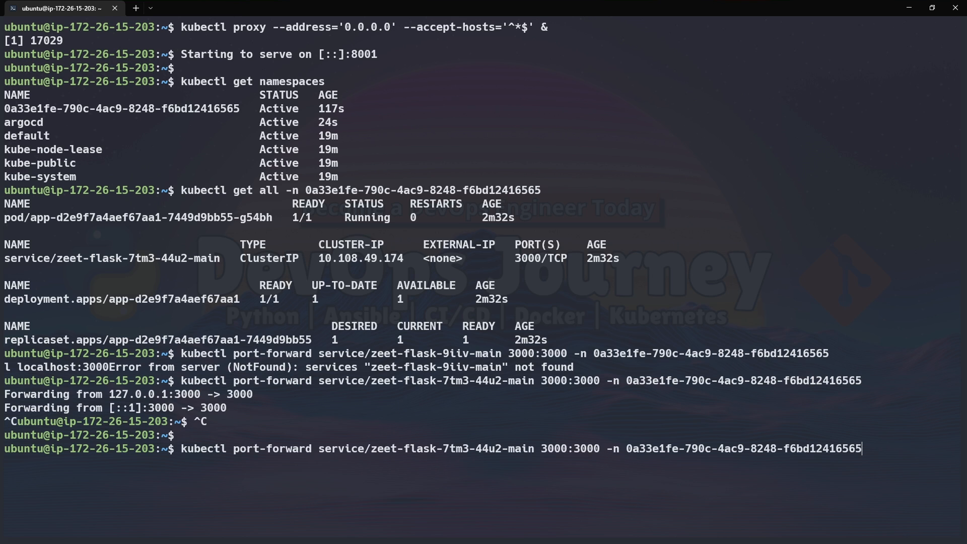
pyautogui.write('&')
pyautogui.press('Return')
pyautogui.press('Return')
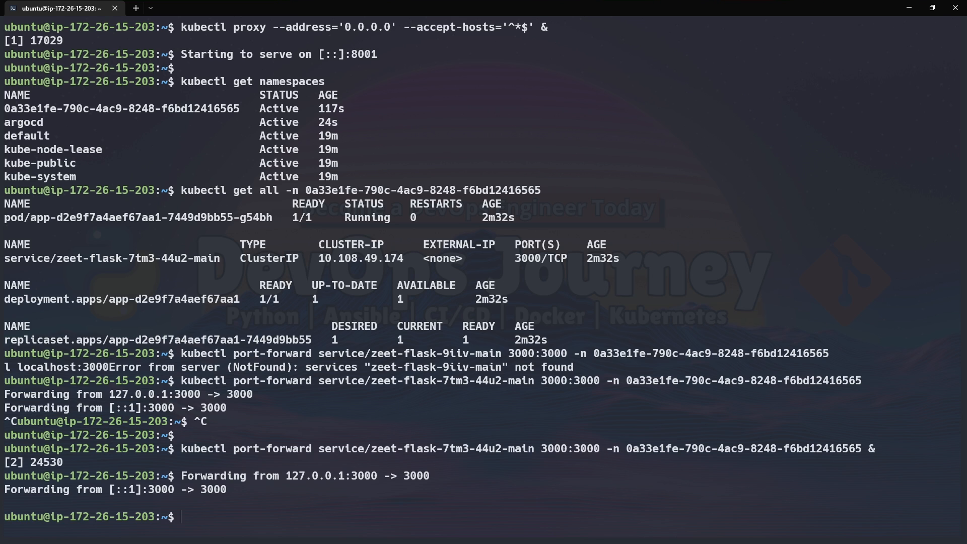
# Test the forwarded zeet-flask app with curl localhost:3000.
pyautogui.write('curl localhost')
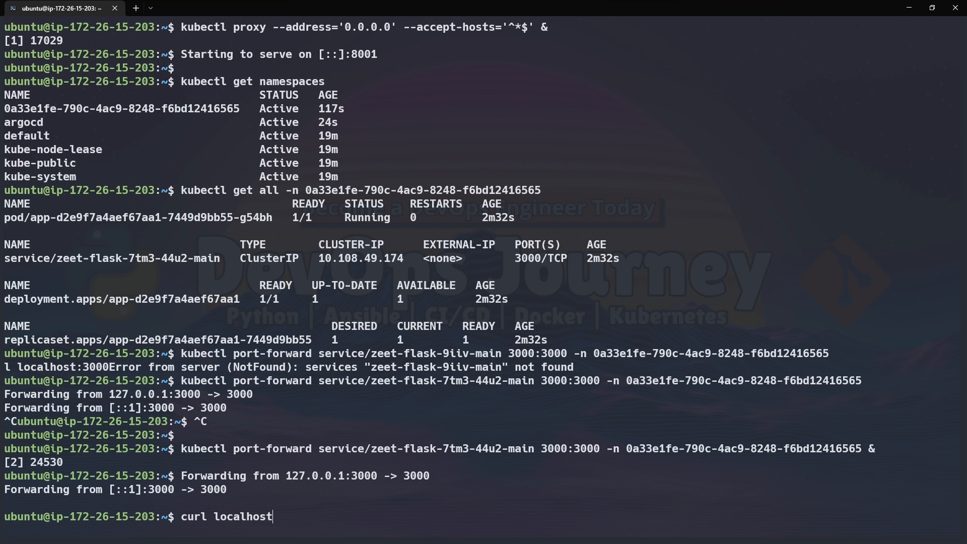
pyautogui.write(':3000')
pyautogui.press('Return')
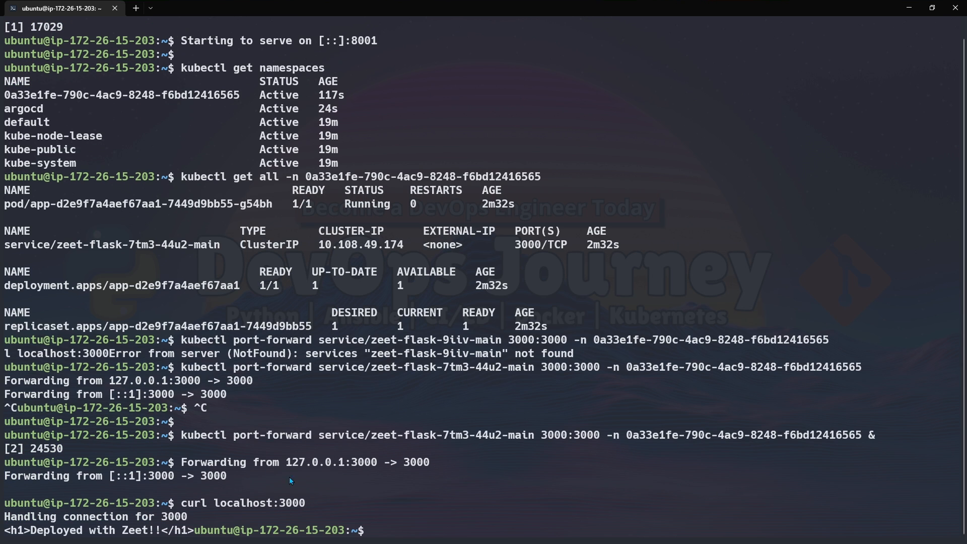
pyautogui.moveTo(157, 530); pyautogui.dragTo(37, 530)
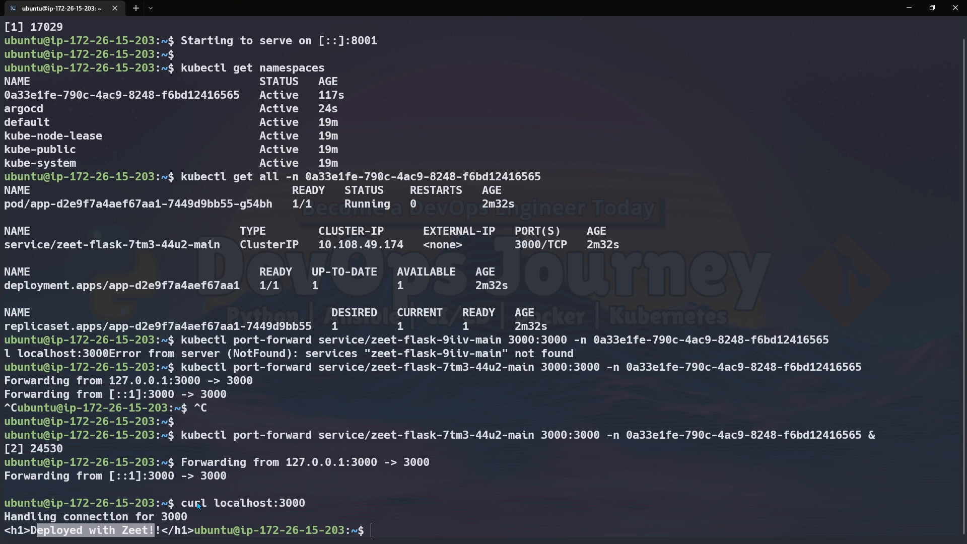
# Clear the terminal.
pyautogui.press('Return')
pyautogui.press('Return')
pyautogui.press('Return')
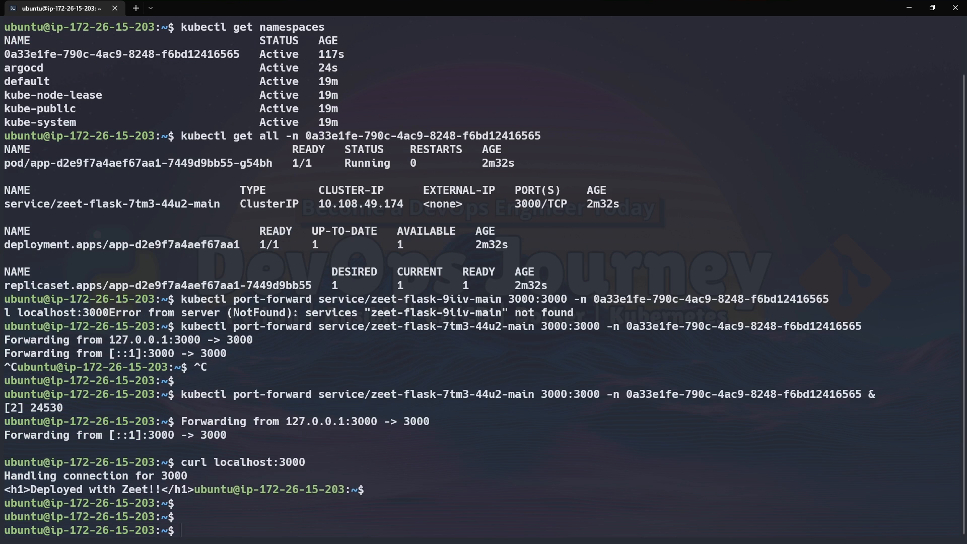
pyautogui.write('clear')
pyautogui.press('Return')
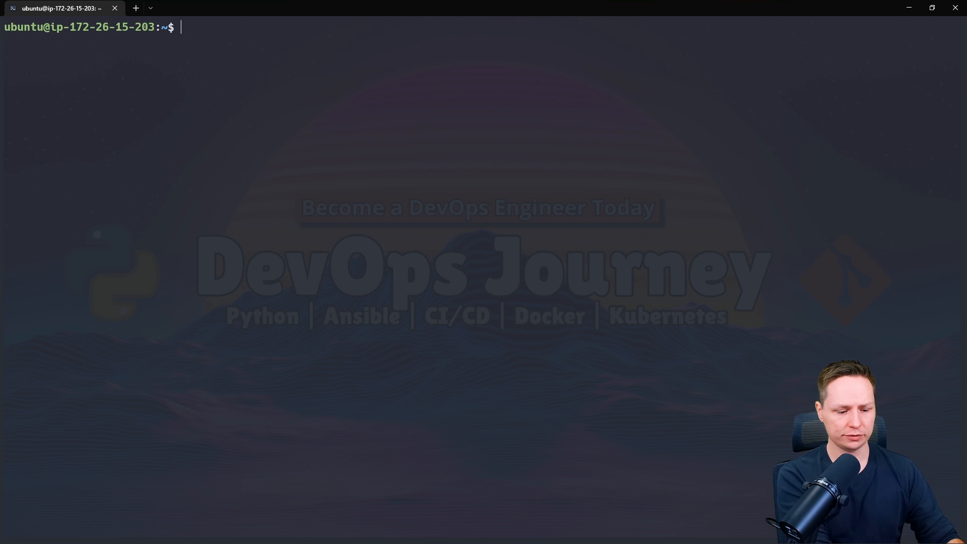
# List all resources in the argocd namespace.
pyautogui.write('kubectl get all -n')
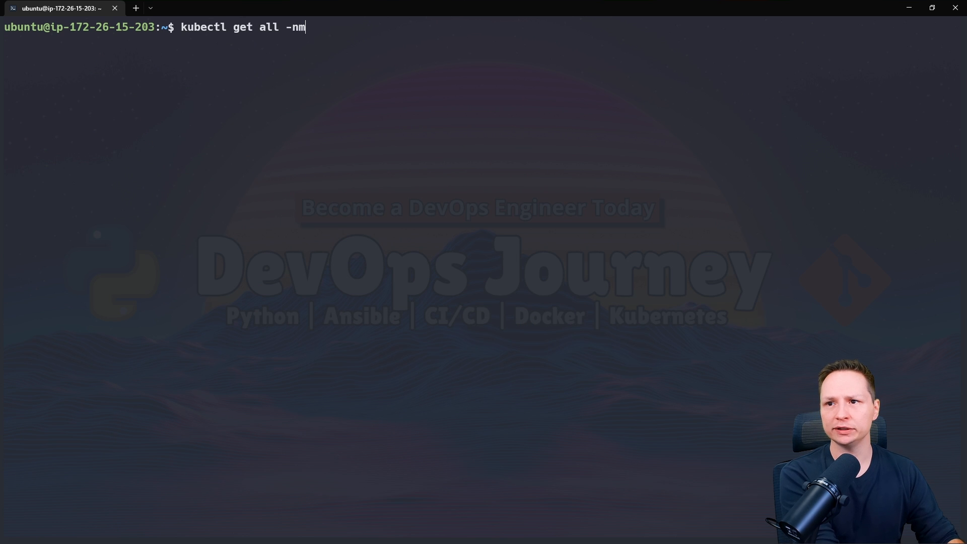
pyautogui.write(' argocd')
pyautogui.press('Return')
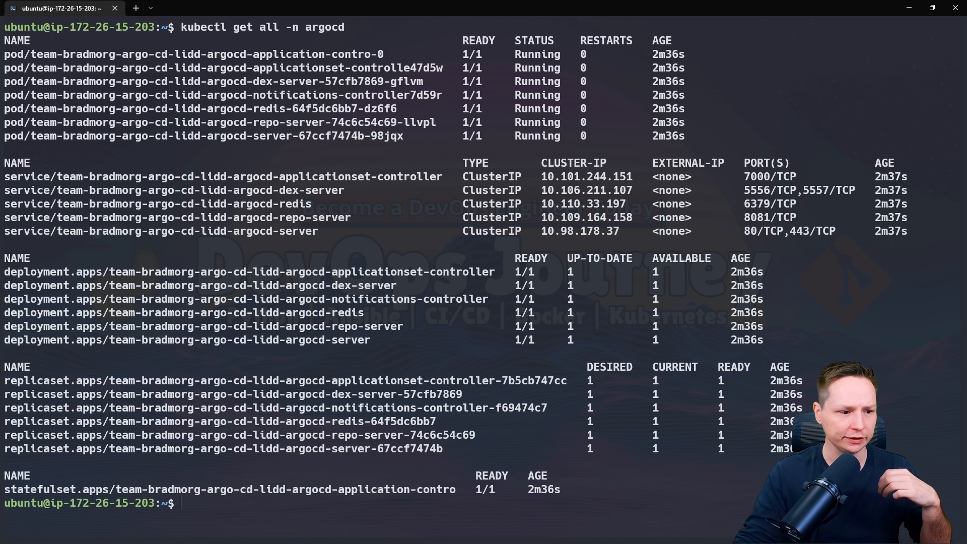
# Switch to the Zeet argo-cd deployment and highlight the argocd-server port-forward command in its deploy logs.
pyautogui.hotkey('alt', 'Tab')
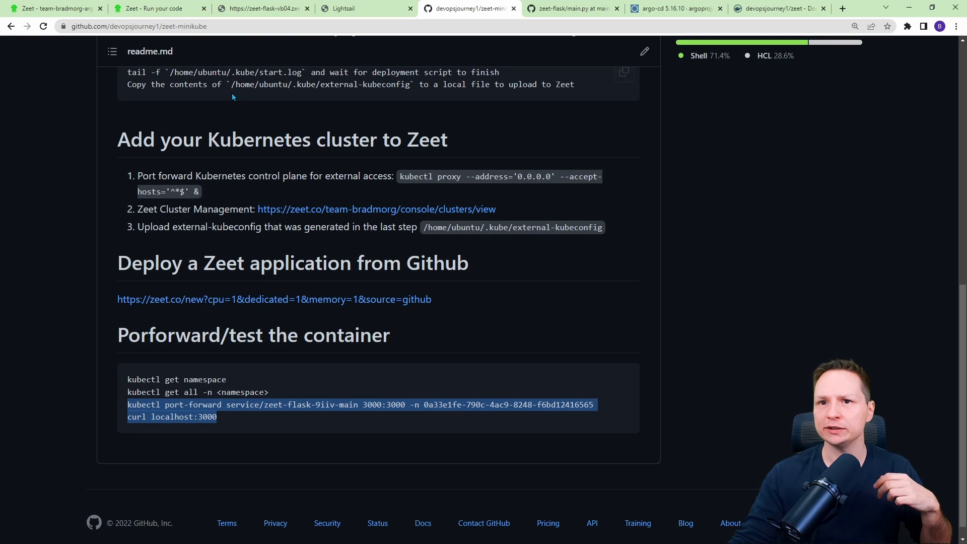
pyautogui.click(60, 9)
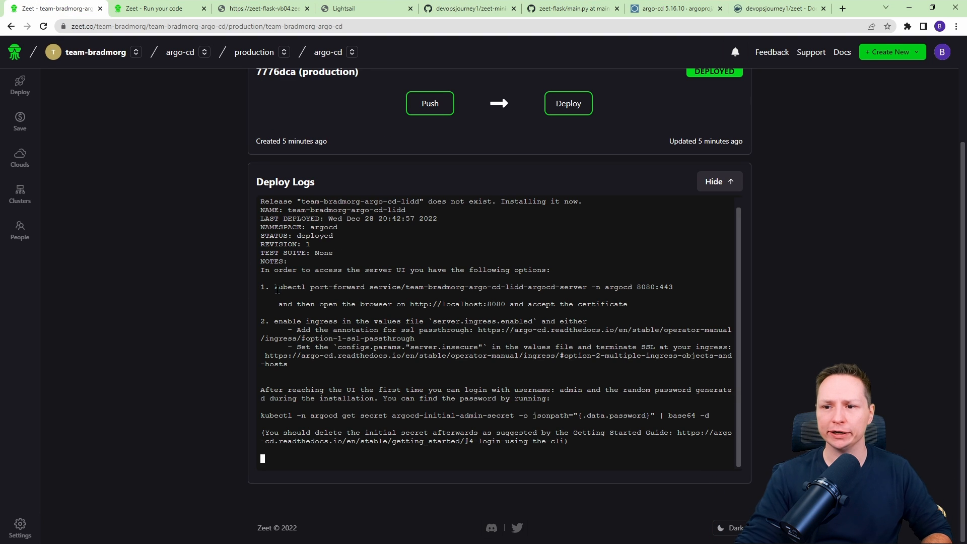
pyautogui.moveTo(273, 285); pyautogui.dragTo(600, 286)
pyautogui.click(592, 295)
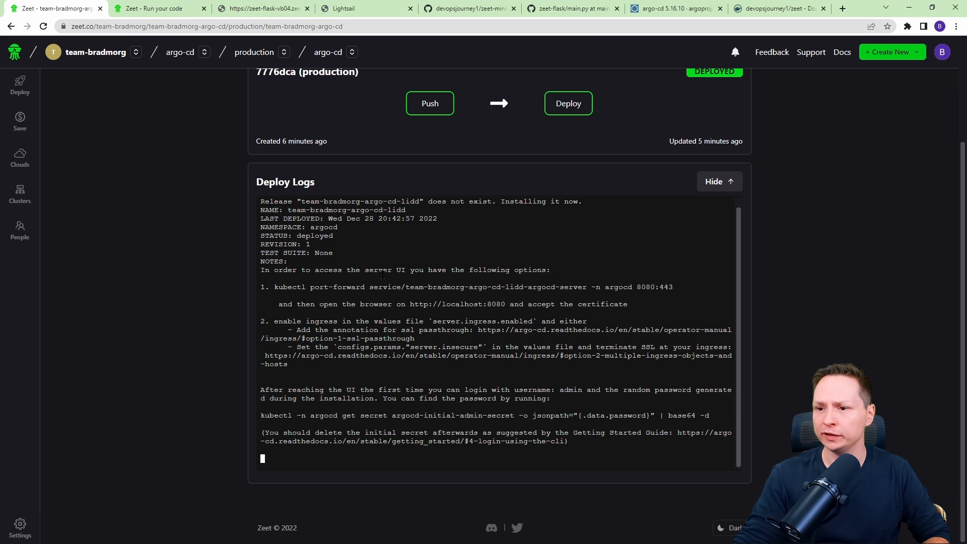
pyautogui.moveTo(274, 285); pyautogui.dragTo(532, 295)
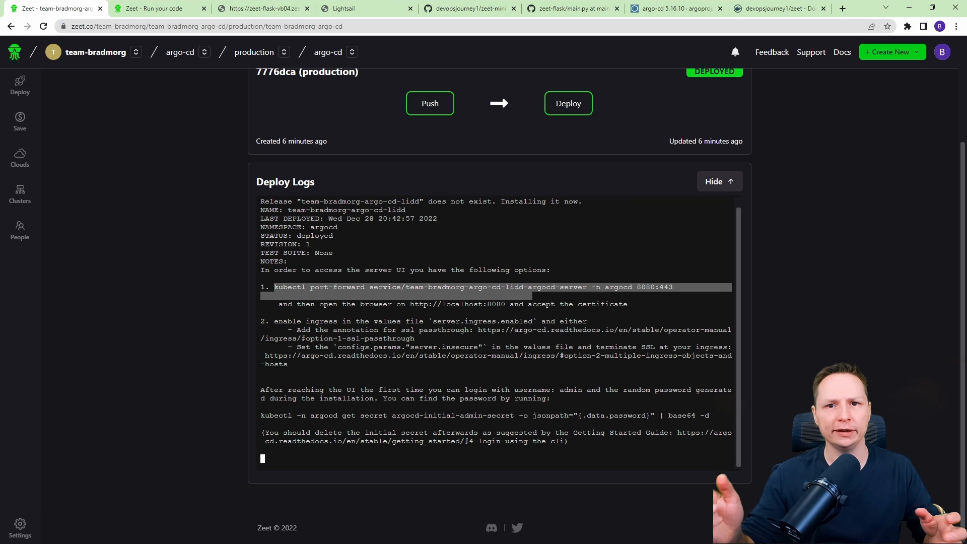